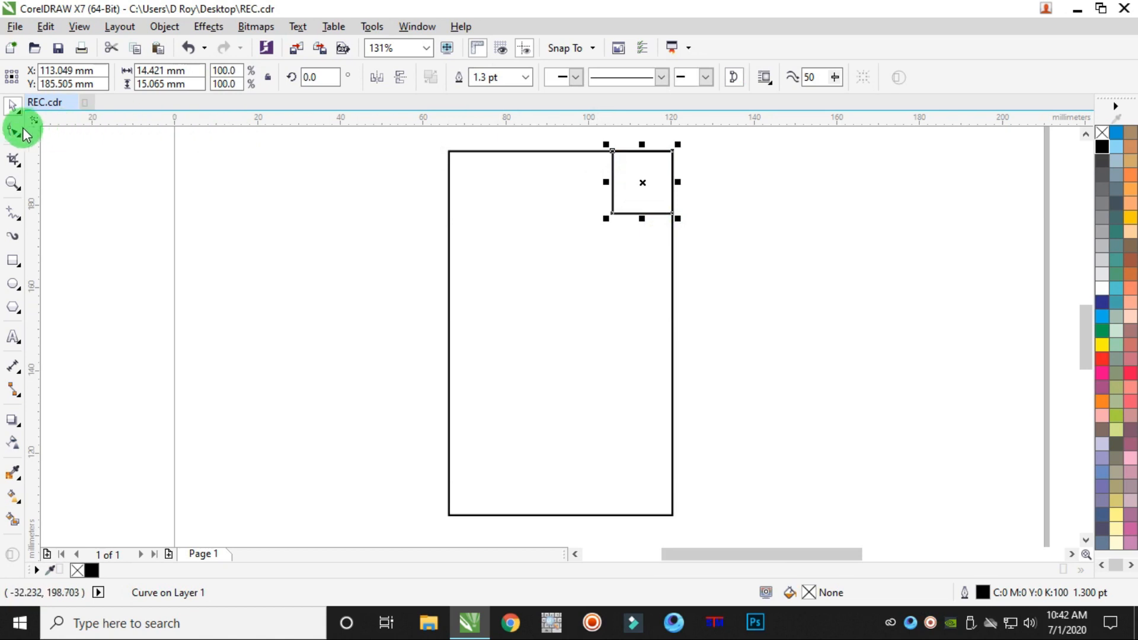
Delete the lower-left node of the small square in the card's upper-right corner to make it a triangle
{"action": "left_click_drag", "start_coordinate": [629, 232], "coordinate": [630, 232]}
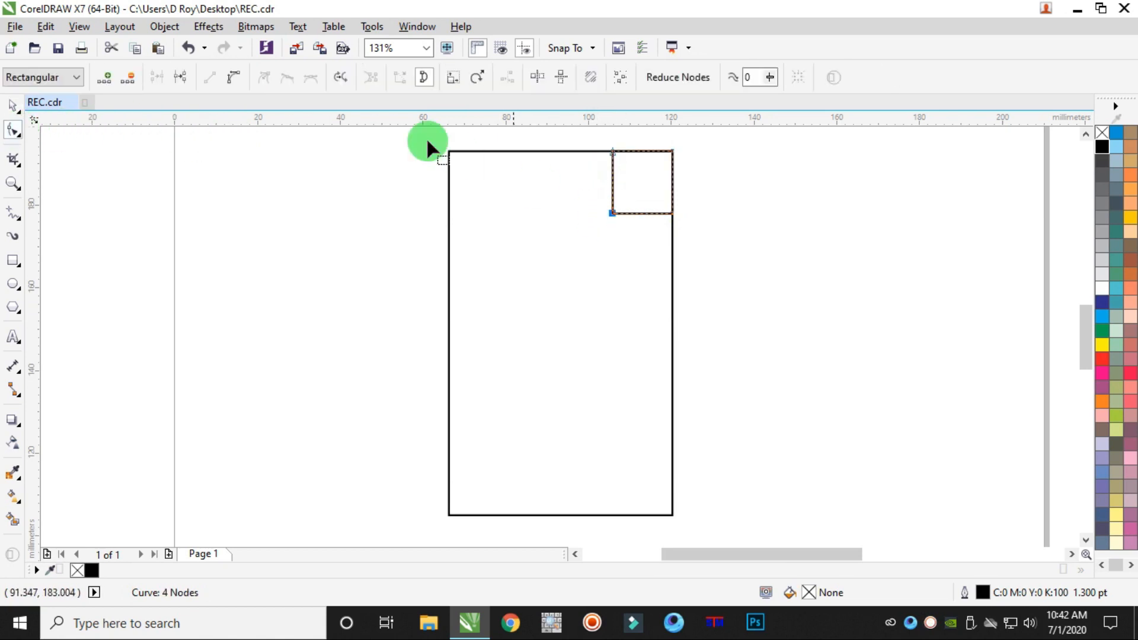
{"action": "left_click", "coordinate": [133, 75]}
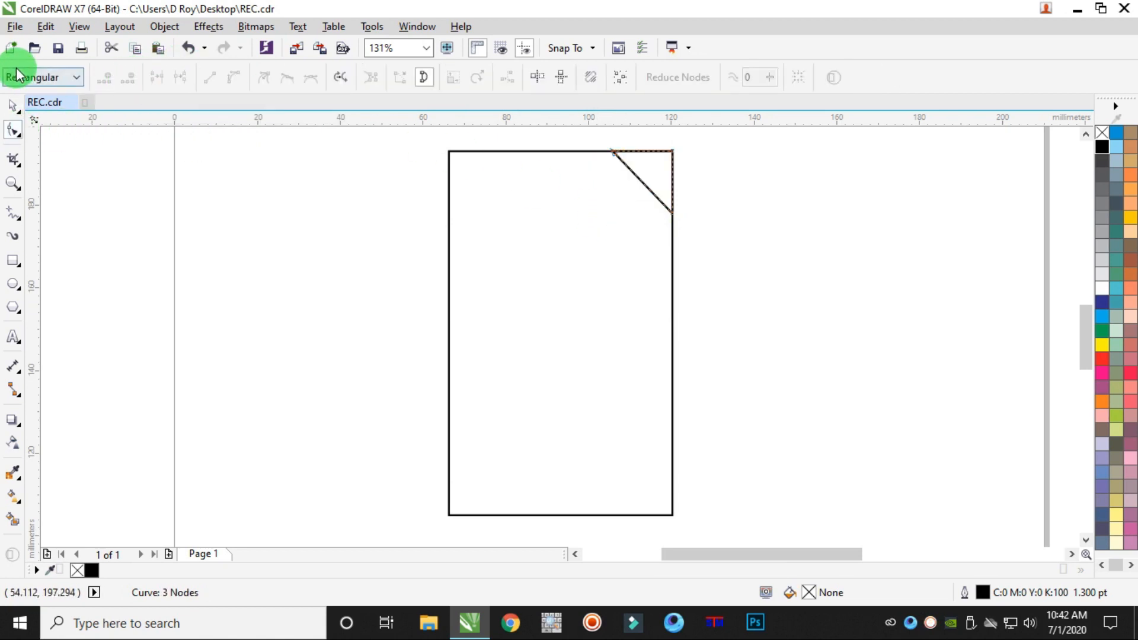
{"action": "left_click", "coordinate": [13, 106]}
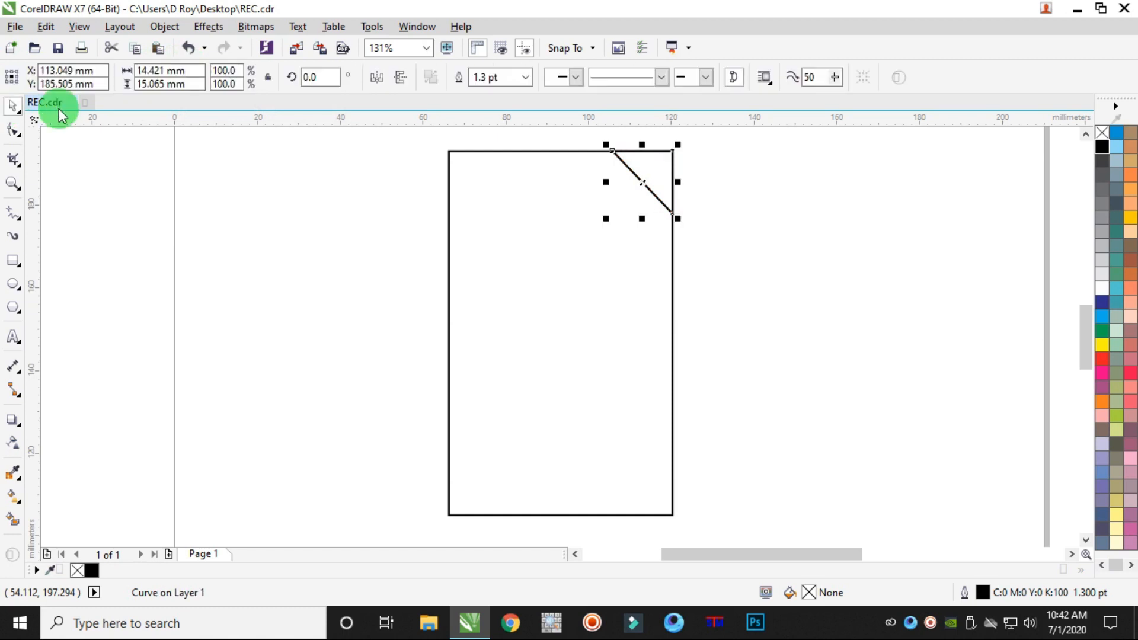
Fill the corner triangle with blue C100 M20, remove its outline, and enlarge it to 116%, keeping its upper-right corner fixed
{"action": "left_click", "coordinate": [1117, 132]}
{"action": "right_click", "coordinate": [1102, 134]}
{"action": "left_click_drag", "start_coordinate": [606, 219], "coordinate": [595, 228]}
Duplicate the blue triangle in place and mirror the copy vertically and horizontally
{"action": "right_click", "coordinate": [646, 172]}
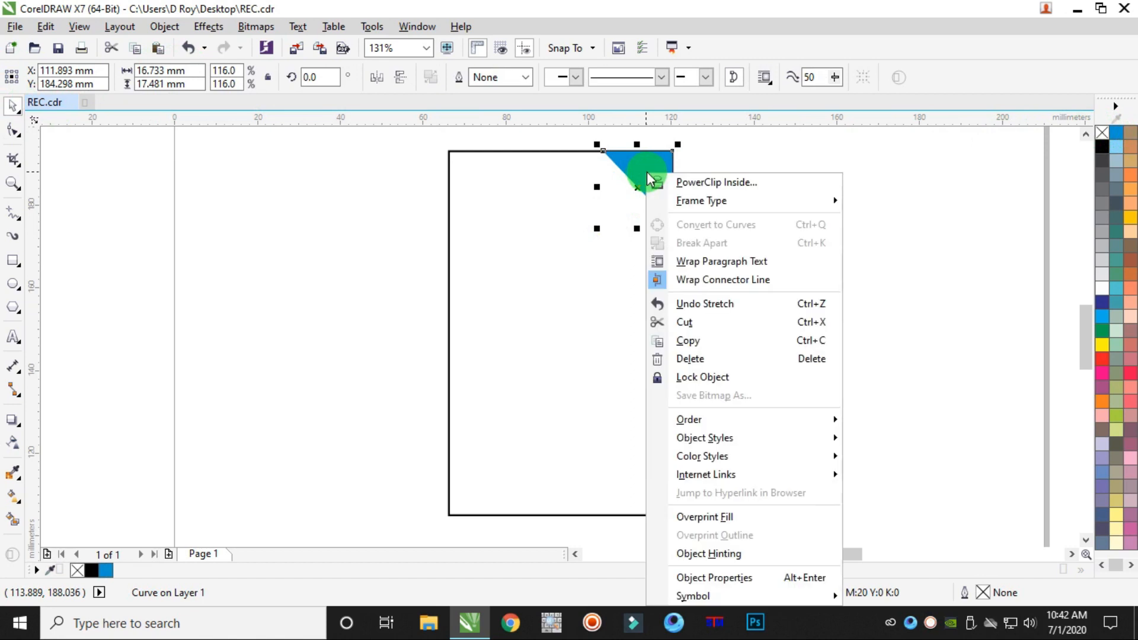
{"action": "left_click", "coordinate": [698, 341]}
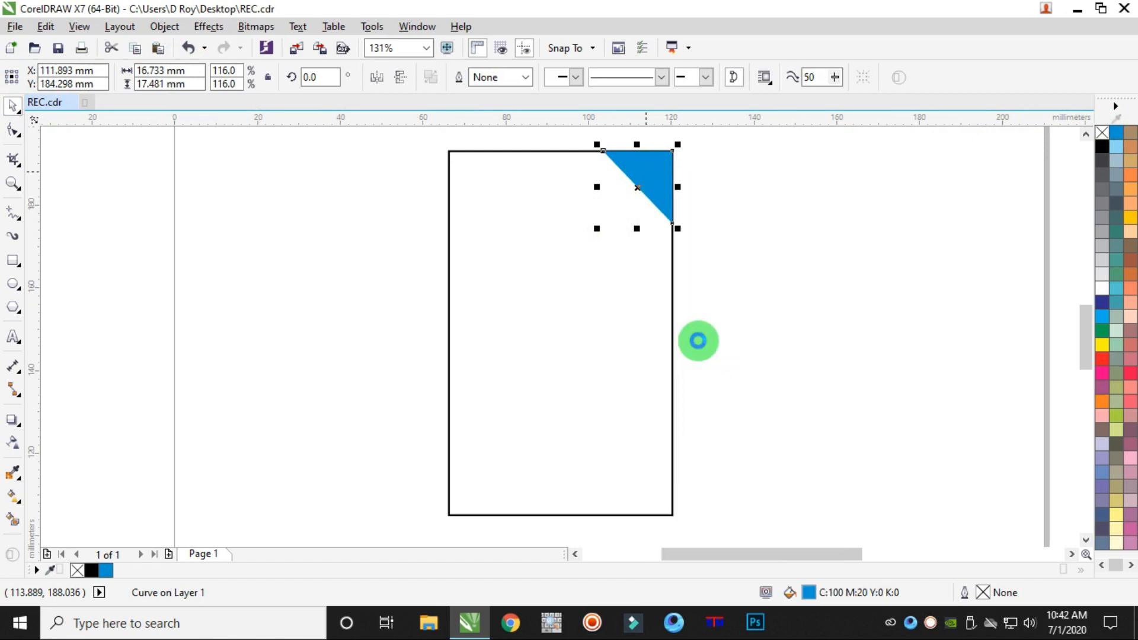
{"action": "left_click", "coordinate": [762, 249]}
{"action": "right_click", "coordinate": [767, 203]}
{"action": "left_click", "coordinate": [813, 309]}
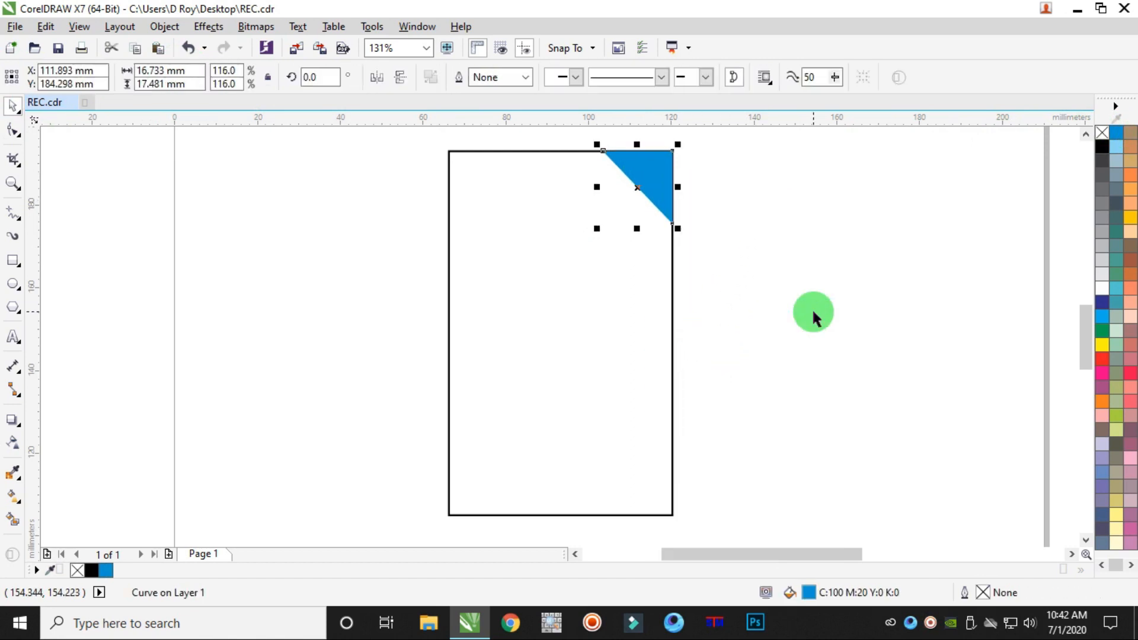
{"action": "left_click", "coordinate": [404, 79]}
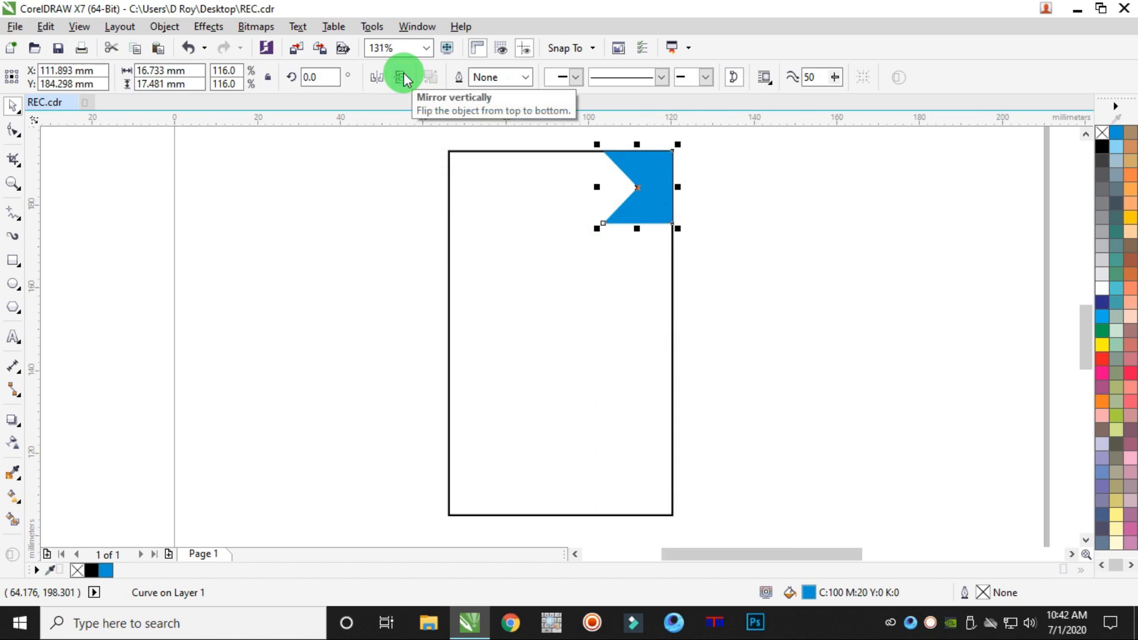
{"action": "left_click", "coordinate": [374, 79]}
Align the mirrored triangle with the large rectangle's bottom and left edges
{"action": "left_click", "coordinate": [578, 321]}
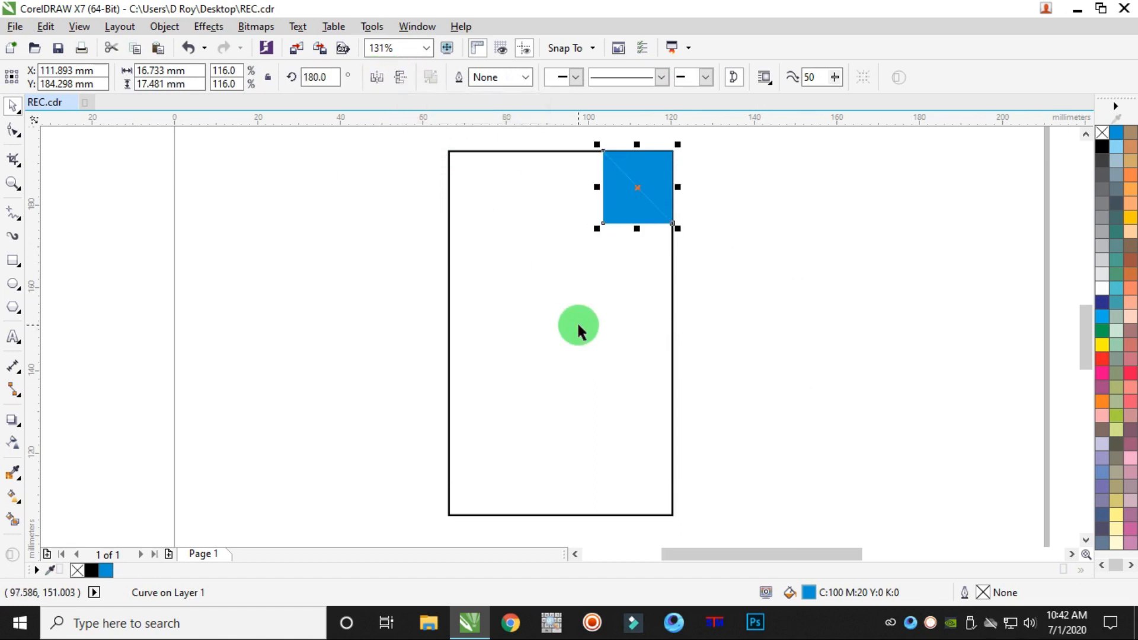
{"action": "key", "text": "b"}
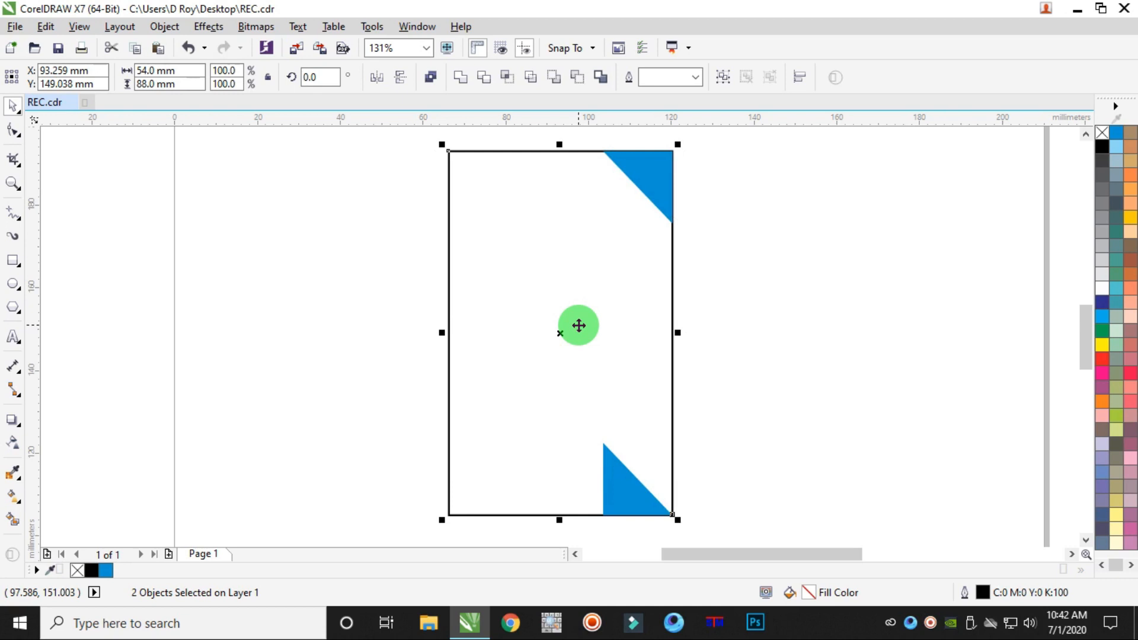
{"action": "key", "text": "l"}
{"action": "left_click", "coordinate": [782, 242]}
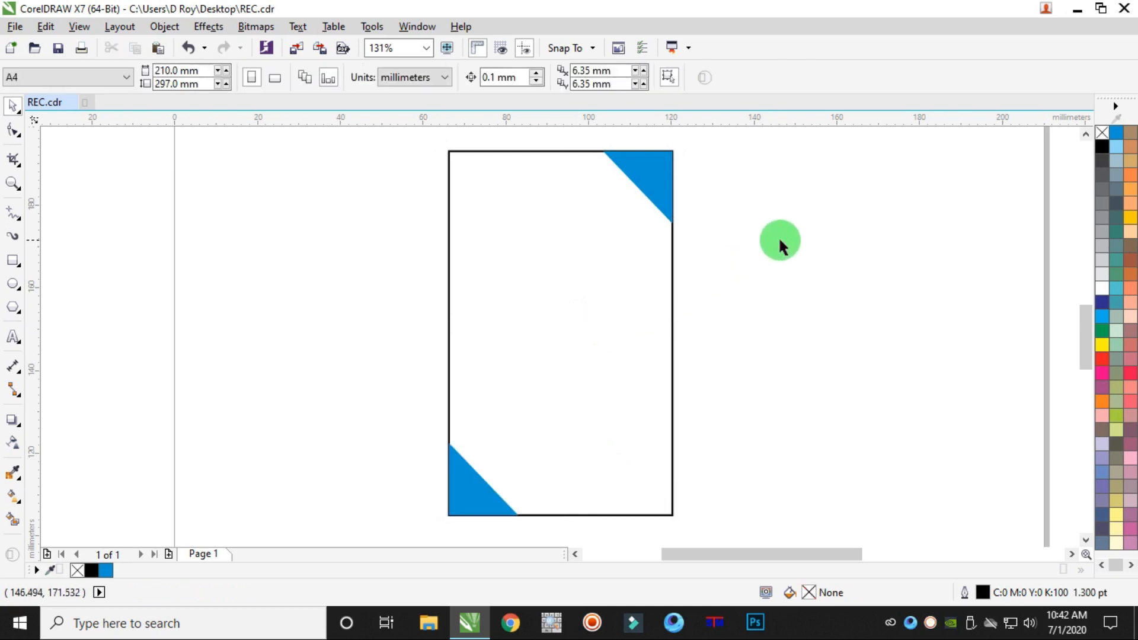
Fill the large rectangle with 10% black and remove its outline
{"action": "left_click", "coordinate": [555, 277]}
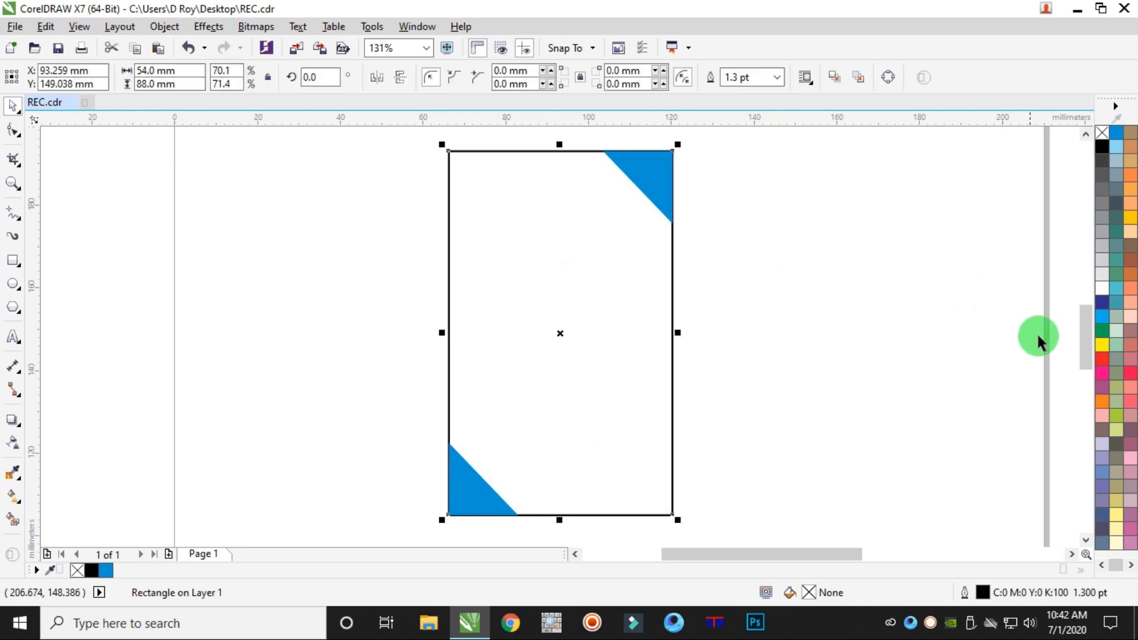
{"action": "left_click", "coordinate": [1098, 275]}
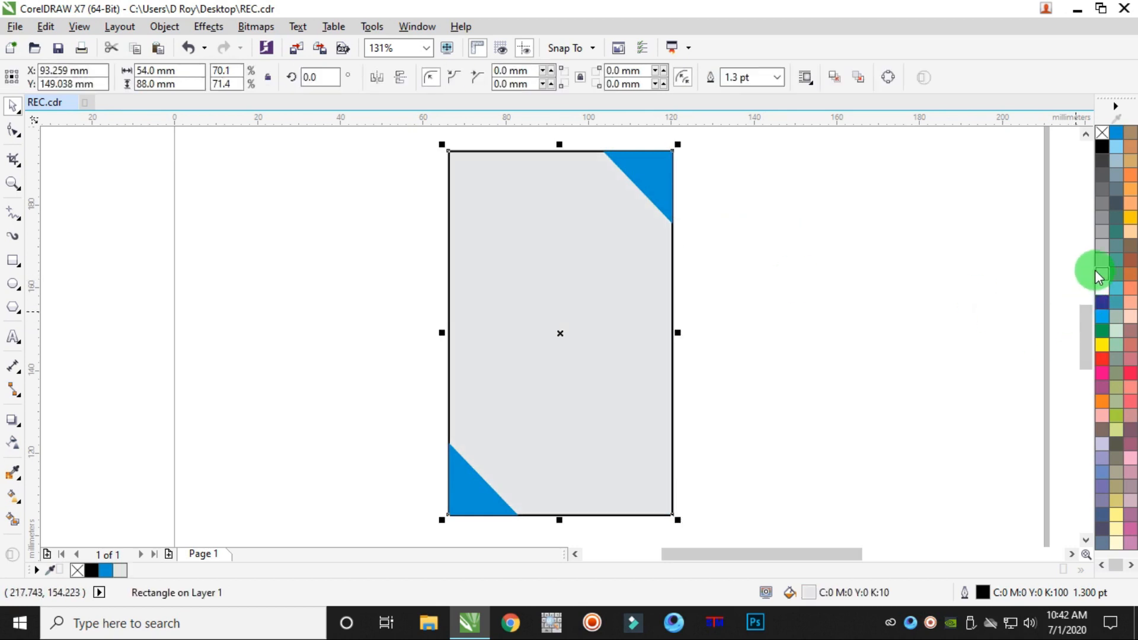
{"action": "right_click", "coordinate": [1103, 132]}
{"action": "left_click", "coordinate": [856, 187]}
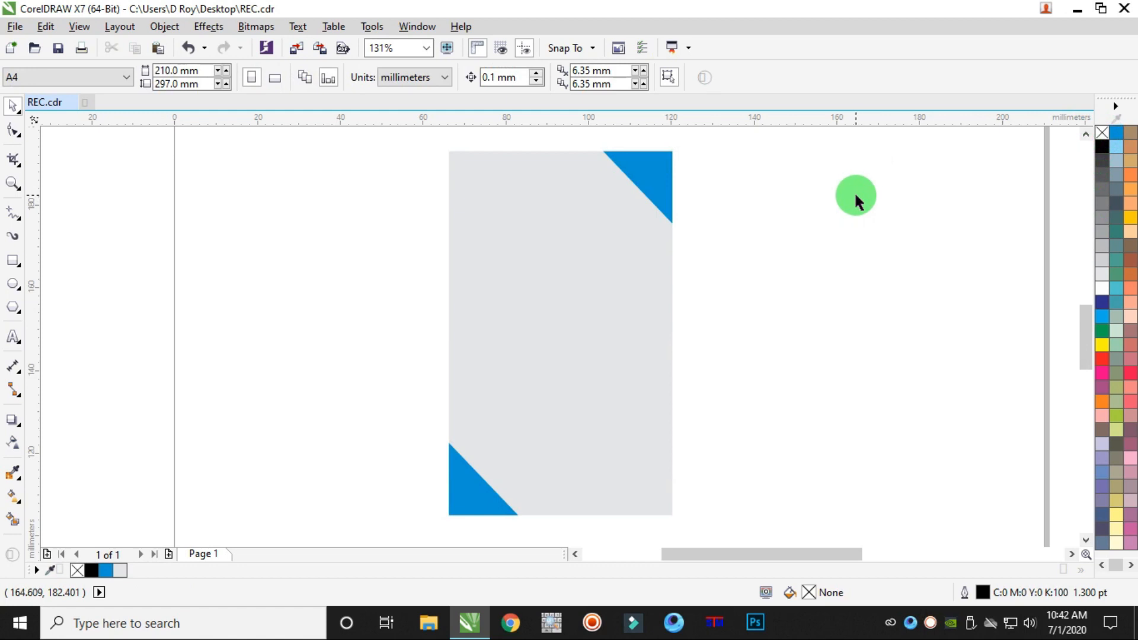
Duplicate the grey card rectangle in place
{"action": "left_click", "coordinate": [521, 172]}
{"action": "right_click", "coordinate": [521, 173]}
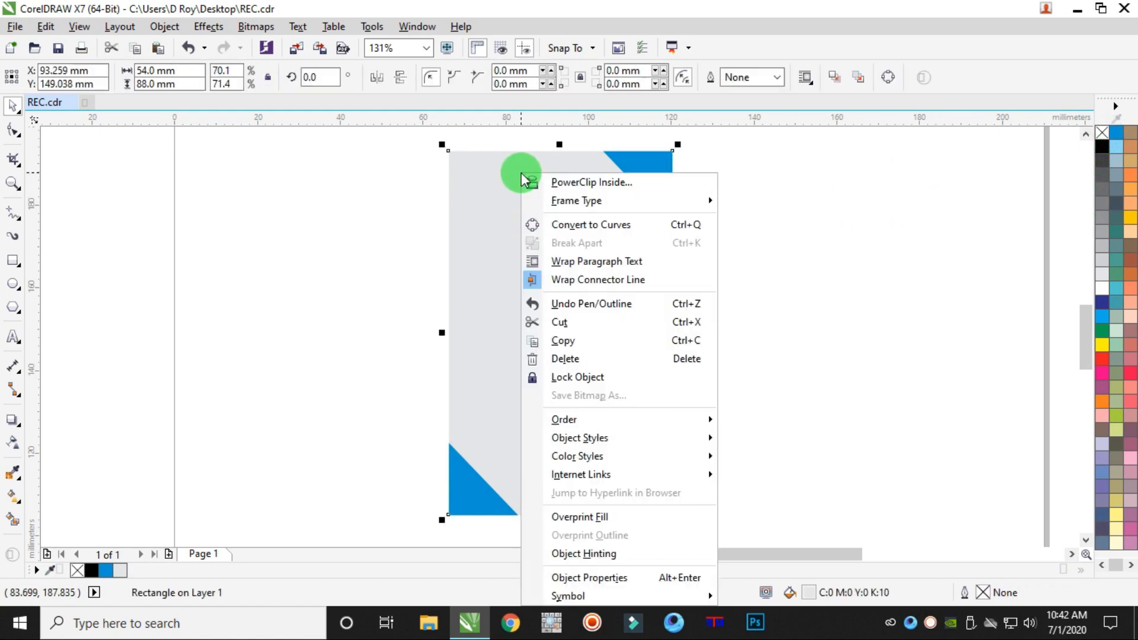
{"action": "left_click", "coordinate": [564, 340]}
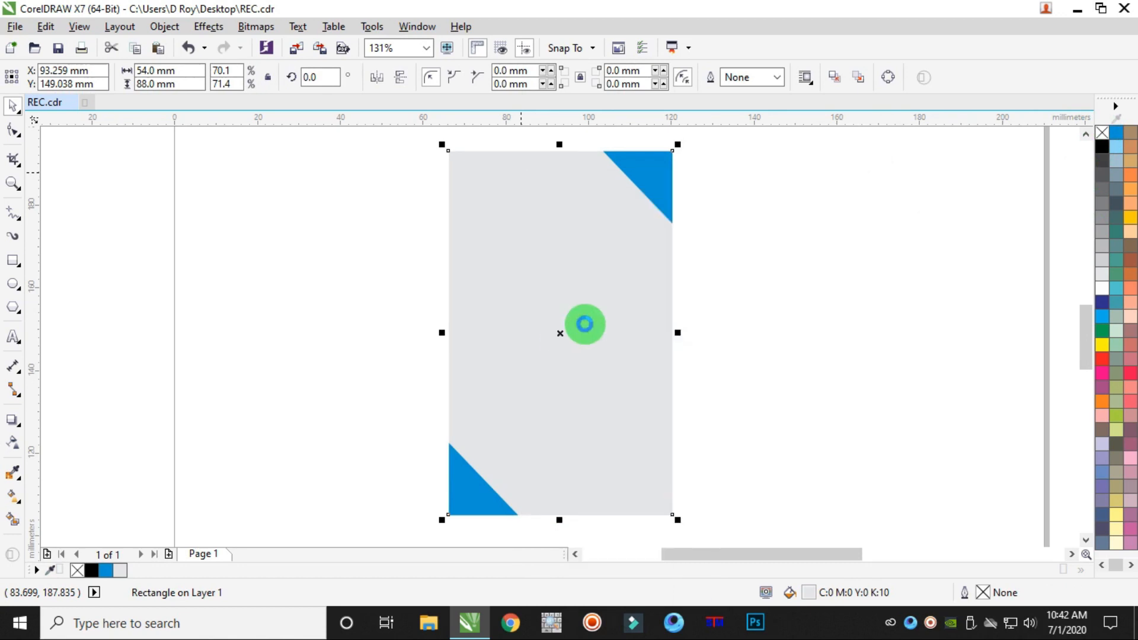
{"action": "left_click", "coordinate": [808, 183]}
{"action": "right_click", "coordinate": [804, 172]}
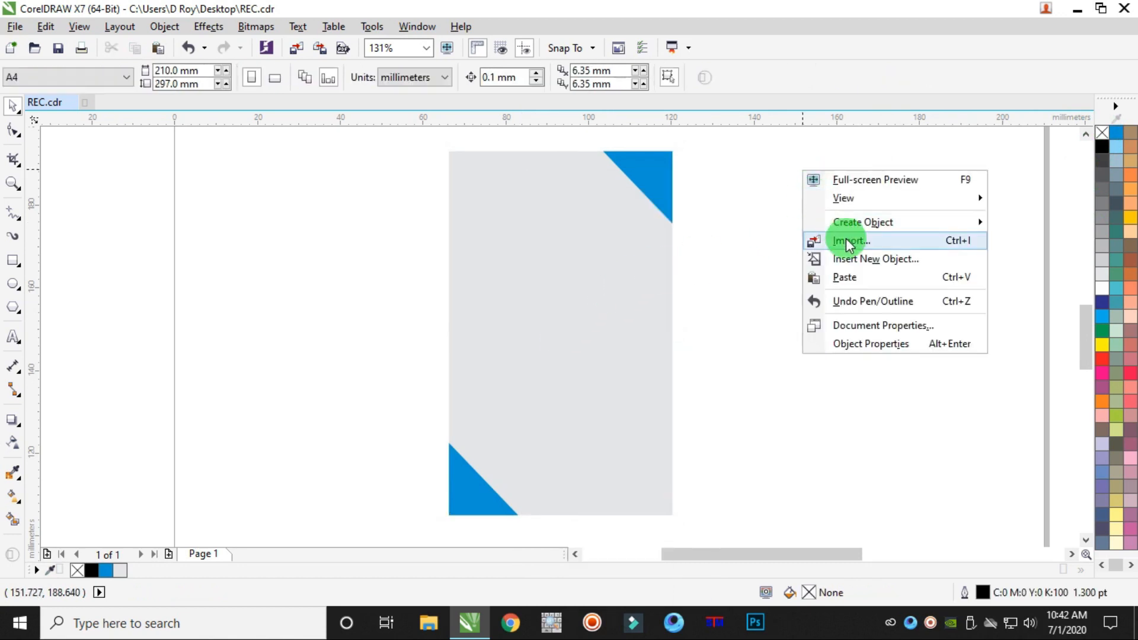
{"action": "left_click", "coordinate": [856, 278]}
Lower the duplicate rectangle's top edge to a height of about 48.4 mm and fill it with black
{"action": "left_click_drag", "start_coordinate": [562, 144], "coordinate": [577, 307]}
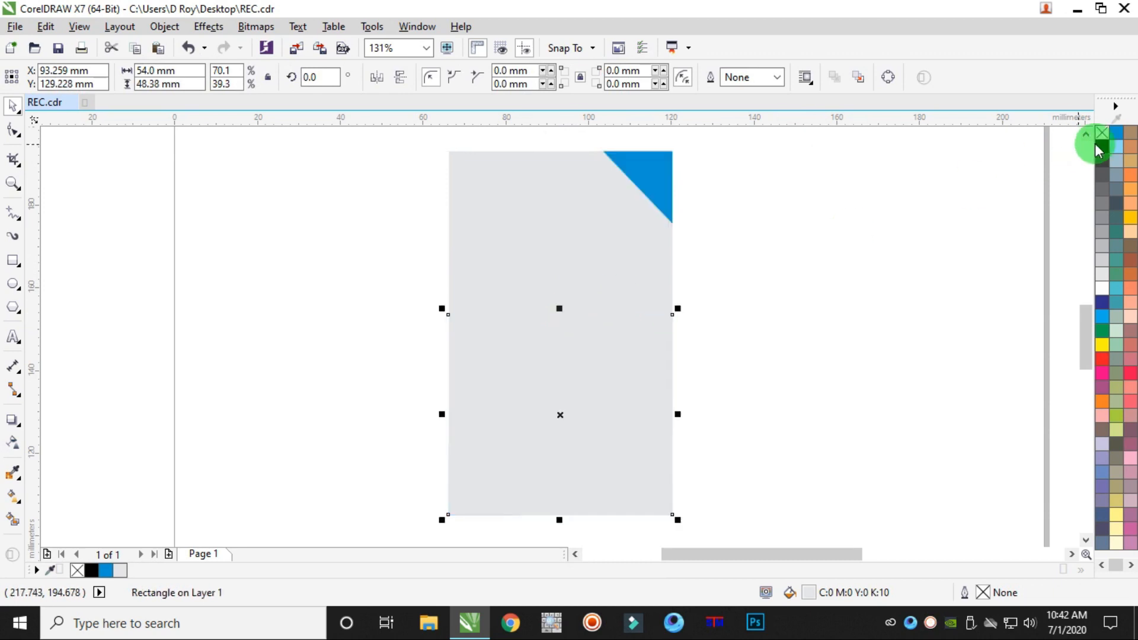
{"action": "left_click", "coordinate": [1103, 147]}
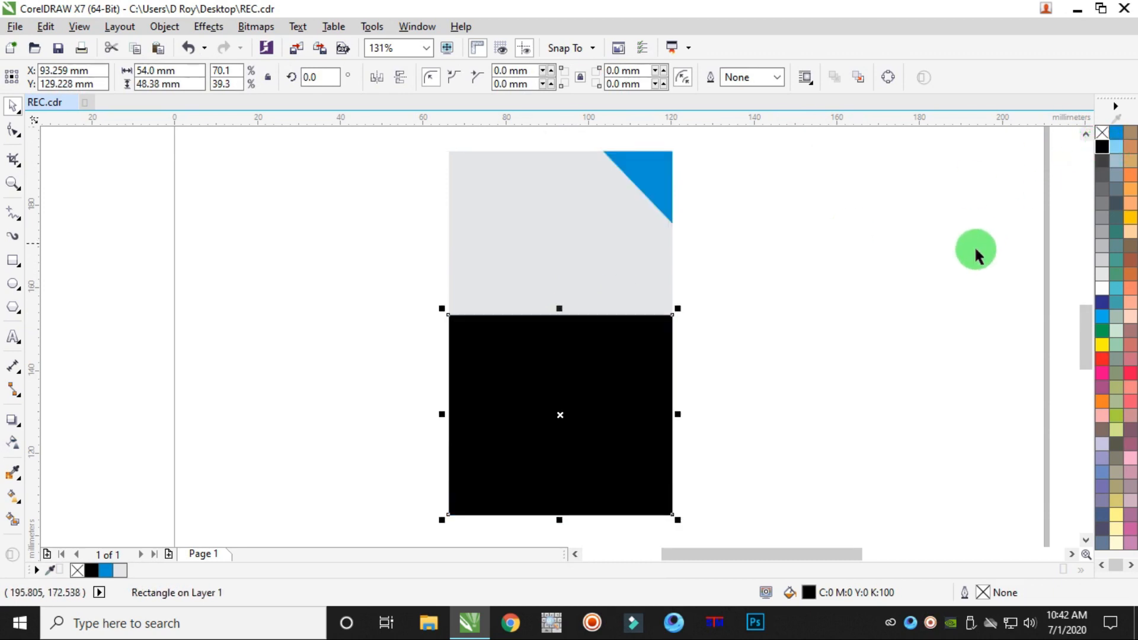
{"action": "left_click", "coordinate": [375, 428]}
Bring the lower-left blue triangle to the front of the page
{"action": "left_click_drag", "start_coordinate": [522, 523], "coordinate": [562, 501]}
{"action": "right_click", "coordinate": [485, 431]}
{"action": "mouse_move", "coordinate": [553, 425]}
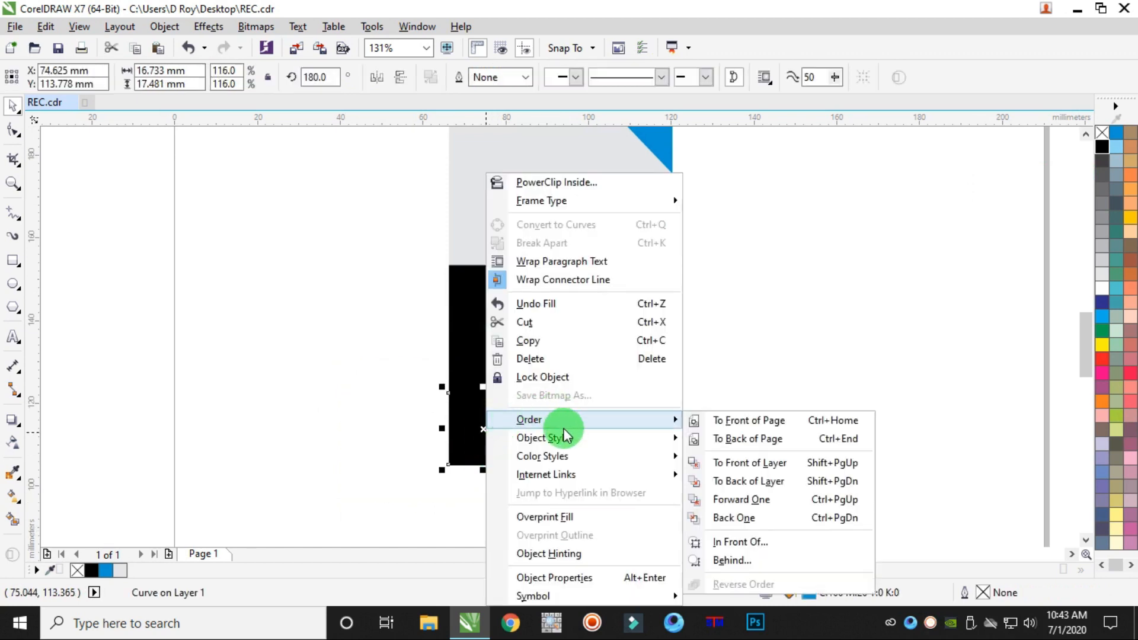
{"action": "left_click", "coordinate": [758, 424]}
{"action": "left_click", "coordinate": [774, 341]}
Convert the black rectangle to curves for node editing
{"action": "scroll", "coordinate": [772, 322], "scroll_direction": "down", "scroll_amount": 2}
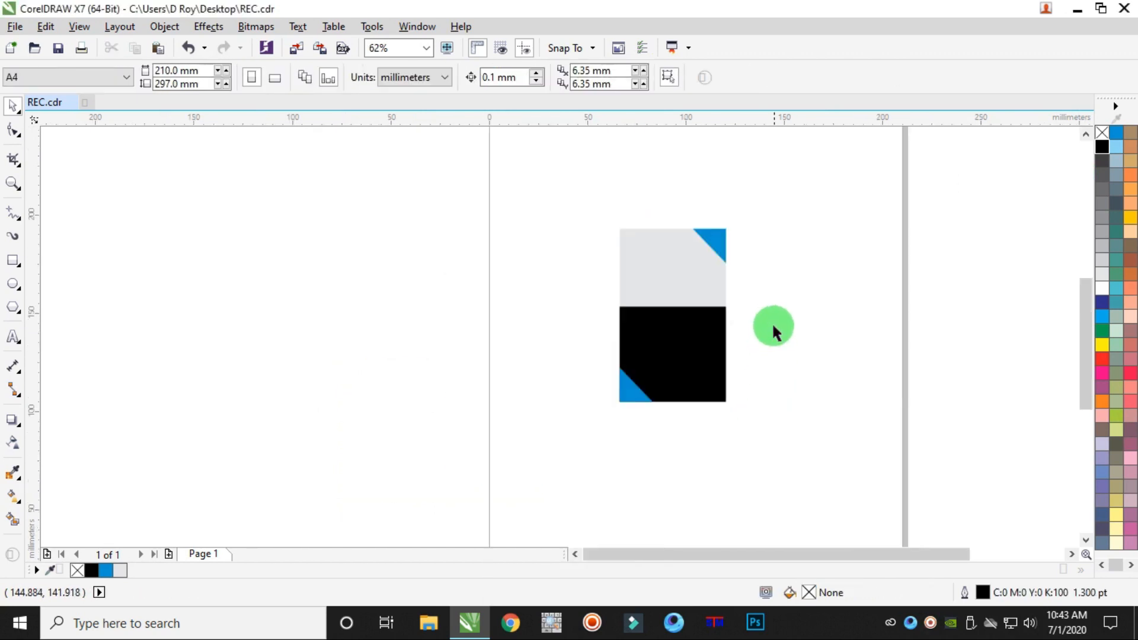
{"action": "scroll", "coordinate": [749, 264], "scroll_direction": "up", "scroll_amount": 2}
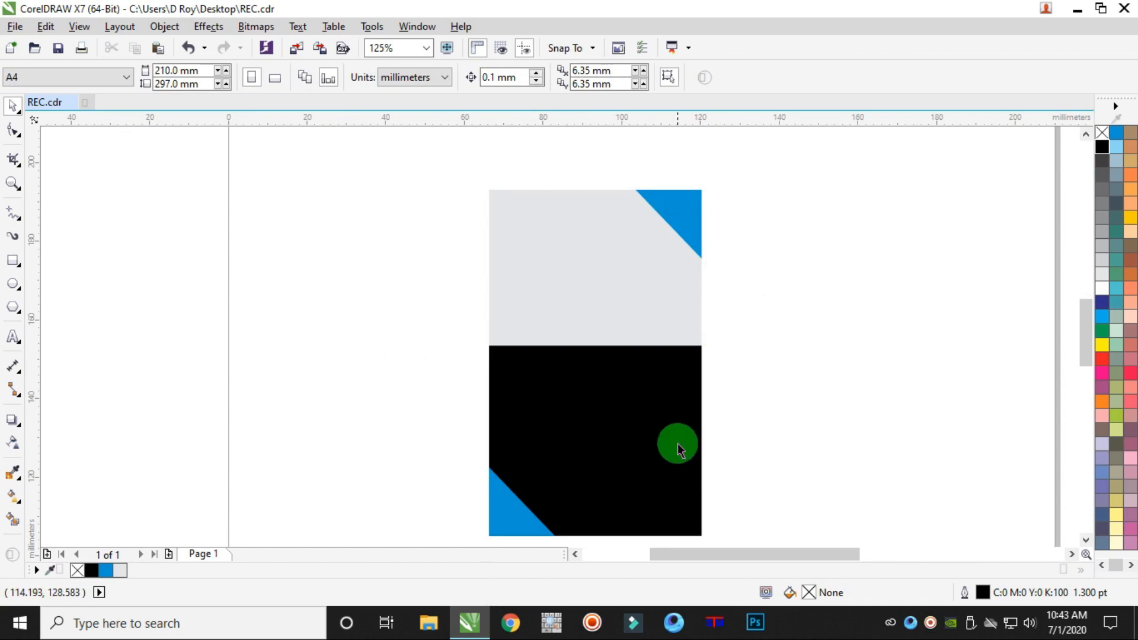
{"action": "left_click", "coordinate": [1087, 541]}
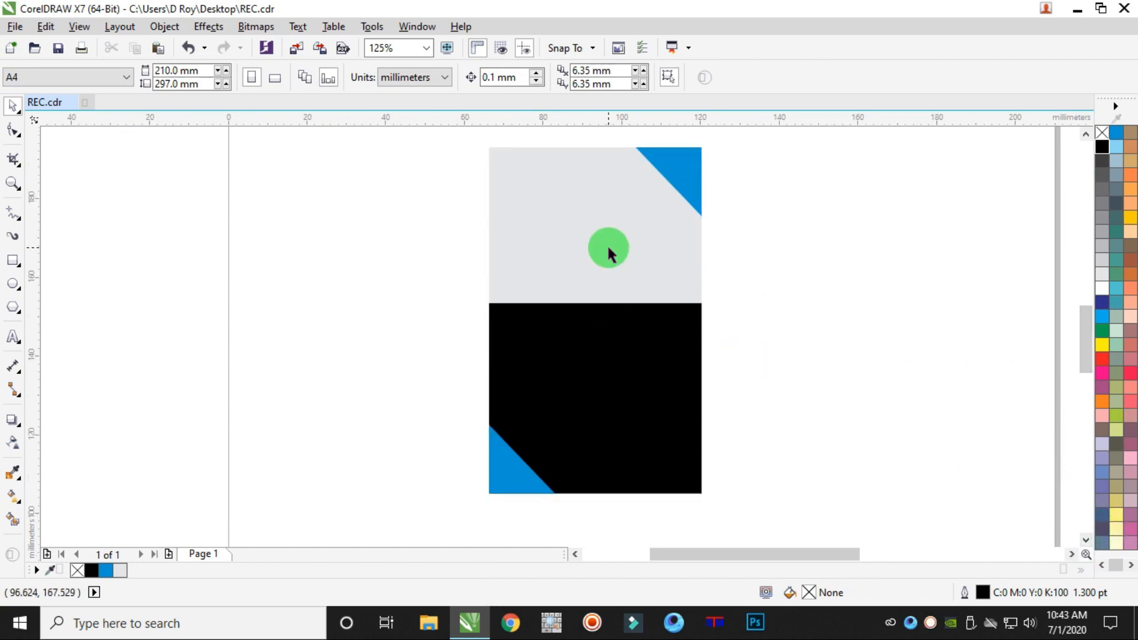
{"action": "left_click", "coordinate": [589, 350]}
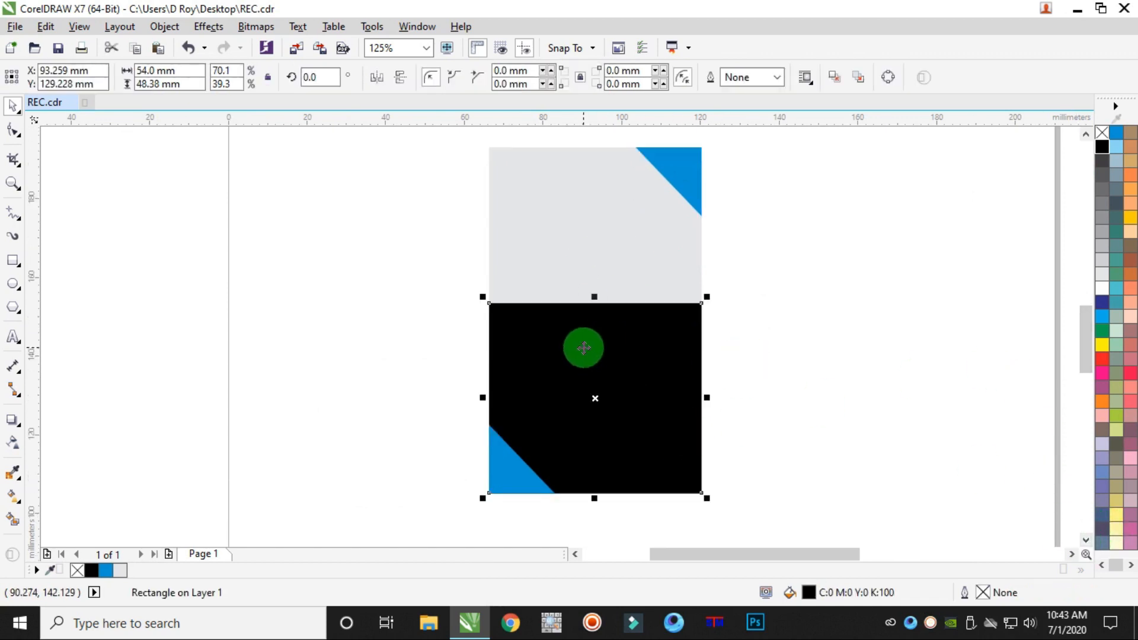
{"action": "left_click", "coordinate": [14, 130]}
{"action": "right_click", "coordinate": [564, 333]}
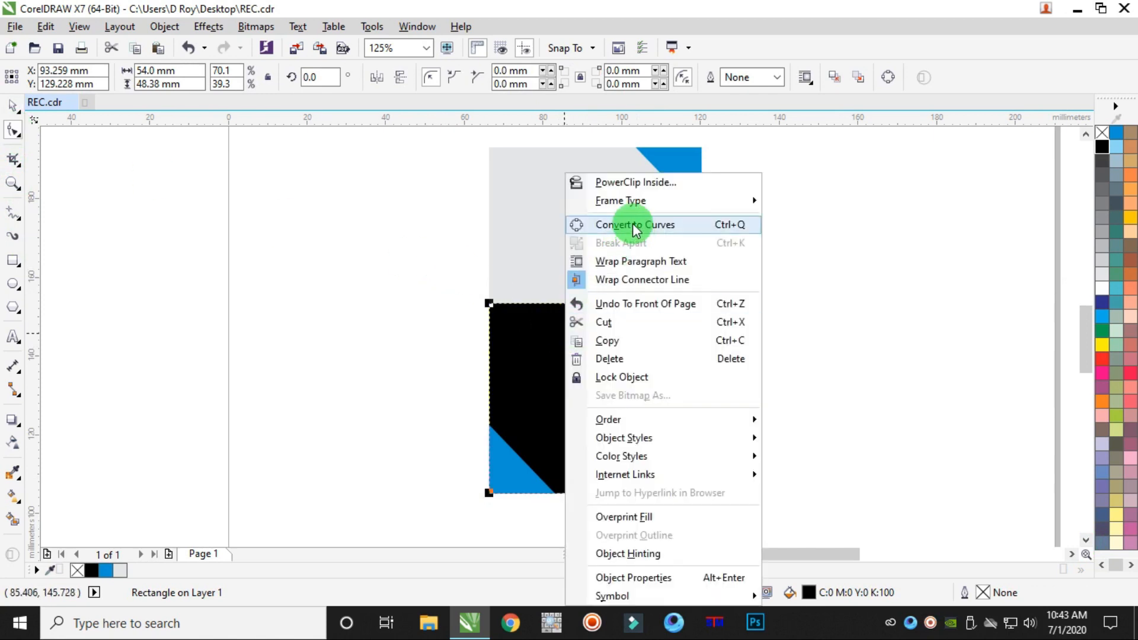
{"action": "left_click", "coordinate": [637, 230]}
Add a node on the black shape's top edge about 10 mm from the left, and raise its upper-left corner about 9.5 mm
{"action": "scroll", "coordinate": [522, 318], "scroll_direction": "up", "scroll_amount": 2}
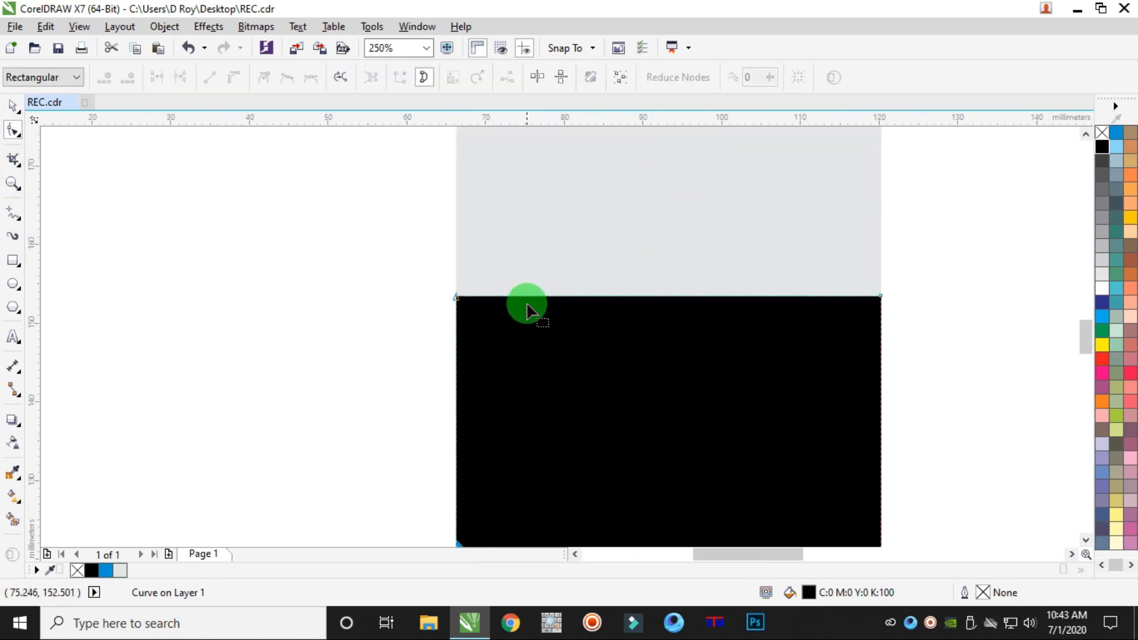
{"action": "left_click", "coordinate": [535, 296]}
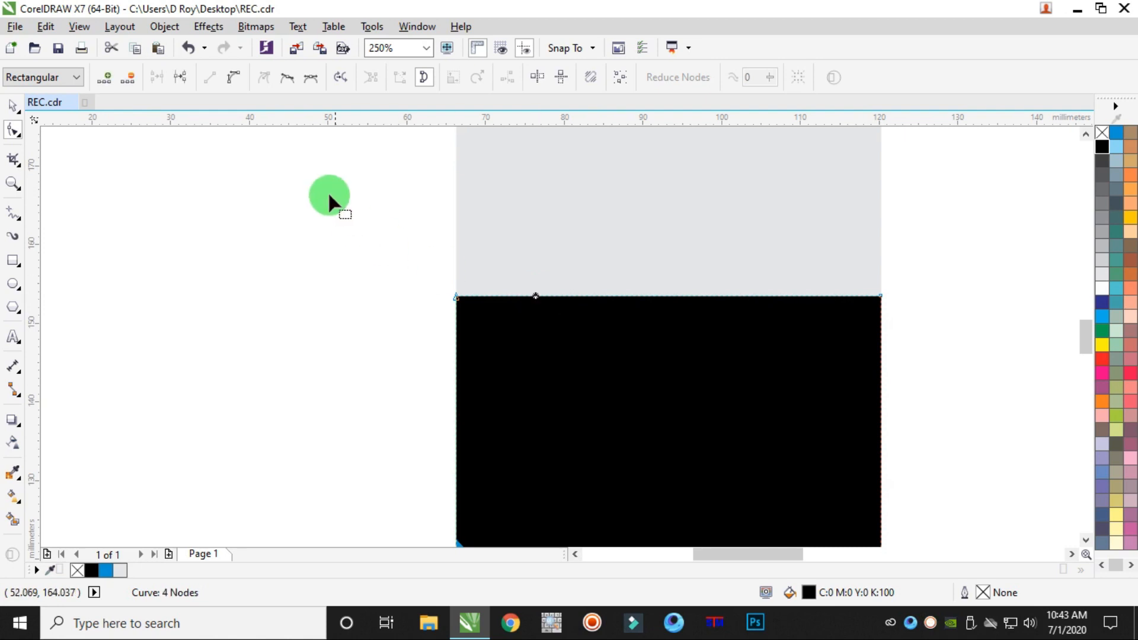
{"action": "left_click", "coordinate": [105, 79]}
{"action": "left_click_drag", "start_coordinate": [457, 296], "coordinate": [455, 221]}
Add a node on the black shape's top edge about 8 mm from the right, and lower its upper-right corner about 9.5 mm
{"action": "scroll", "coordinate": [454, 221], "scroll_direction": "down", "scroll_amount": 2}
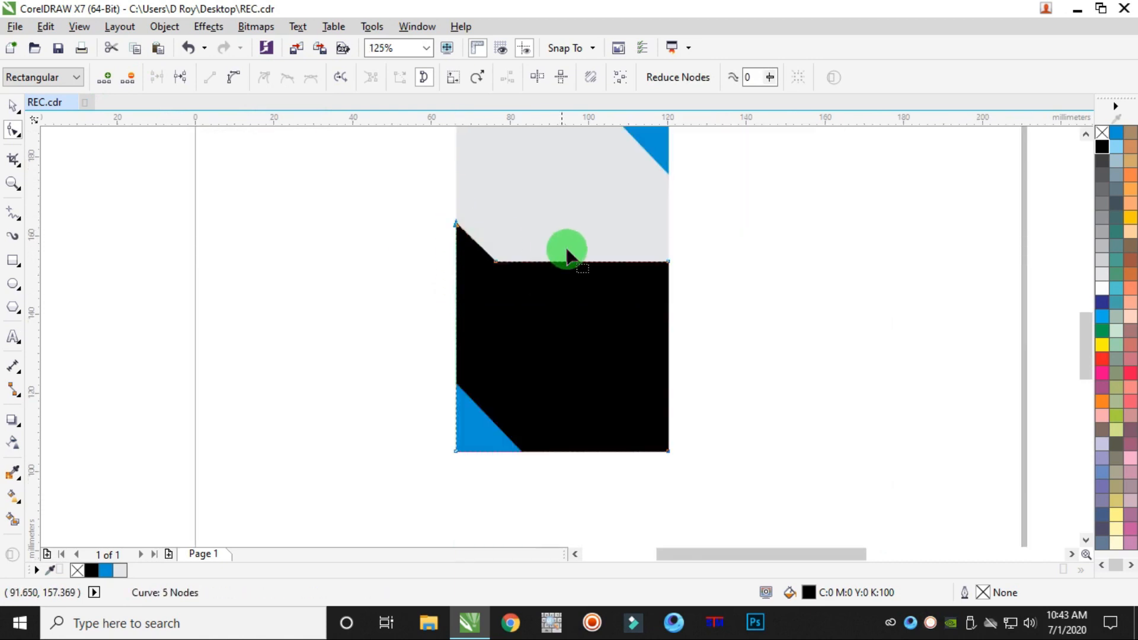
{"action": "left_click", "coordinate": [636, 263]}
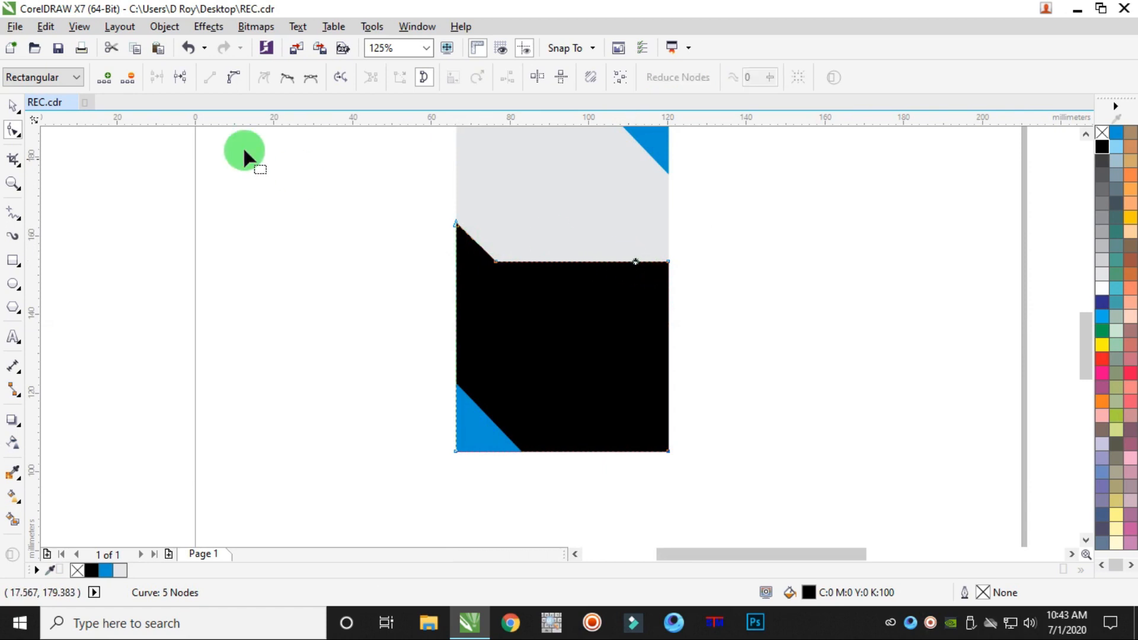
{"action": "left_click", "coordinate": [105, 79]}
{"action": "left_click_drag", "start_coordinate": [668, 262], "coordinate": [669, 300]}
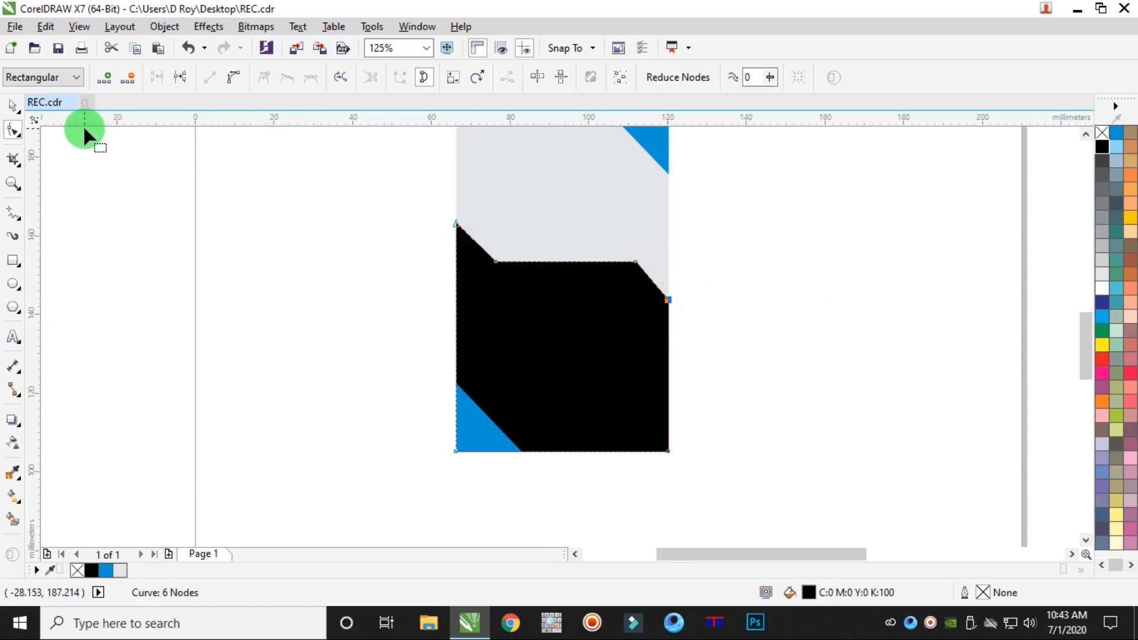
{"action": "left_click", "coordinate": [13, 106]}
{"action": "left_click", "coordinate": [777, 273]}
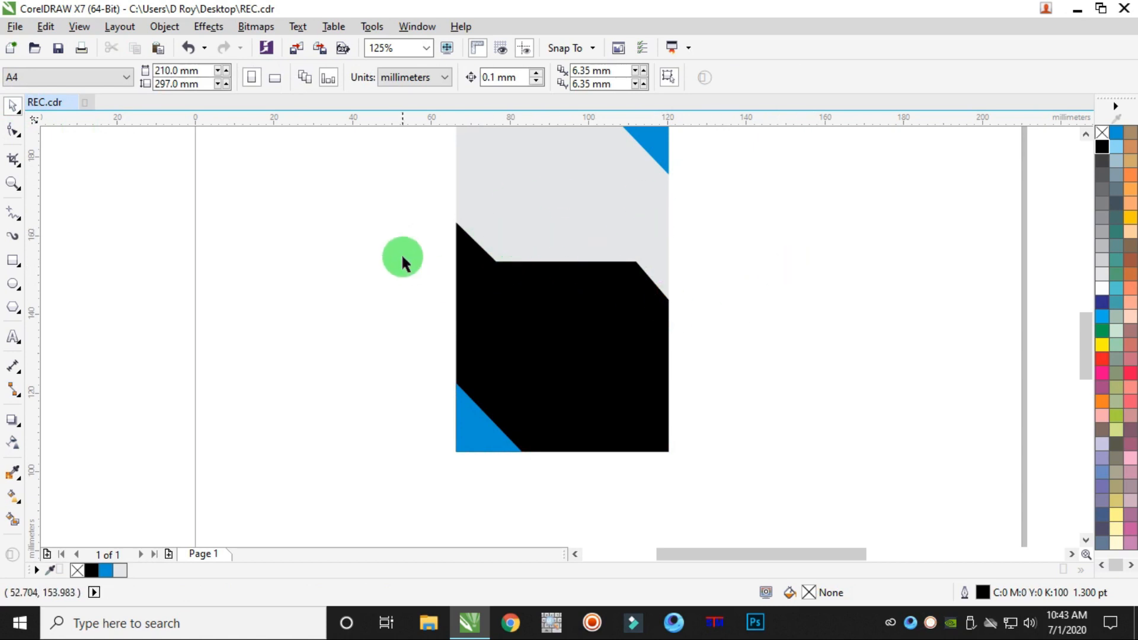
Draw a rectangle about 43.8 by 11.4 mm from the black shape's left bend to the card's right edge, filled blue without outline
{"action": "left_click", "coordinate": [16, 263]}
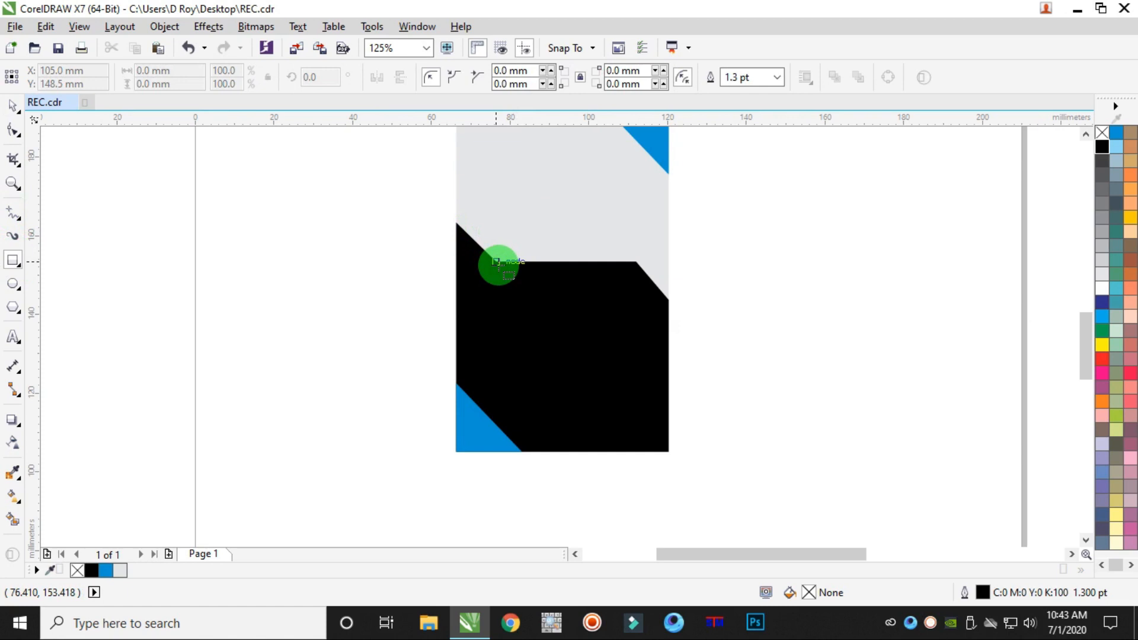
{"action": "left_click_drag", "start_coordinate": [497, 262], "coordinate": [669, 217]}
{"action": "left_click", "coordinate": [1117, 135]}
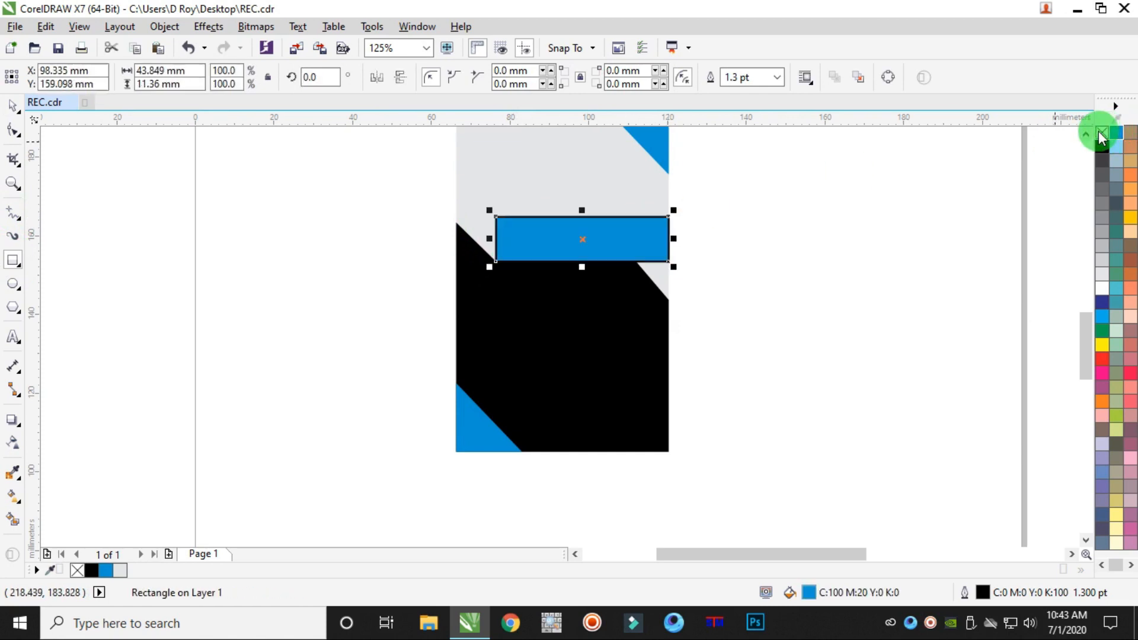
{"action": "right_click", "coordinate": [1103, 132]}
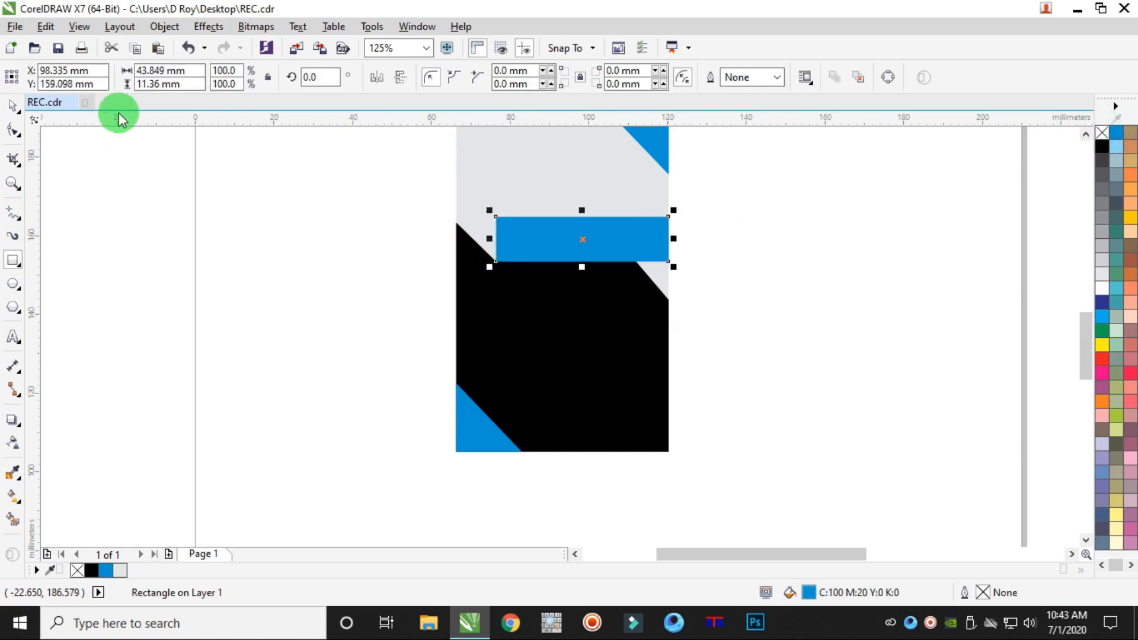
Give the new rectangle no fill and a black hairline outline, and stretch it down to a height of about 21.1 mm
{"action": "left_click", "coordinate": [1102, 132]}
{"action": "right_click", "coordinate": [1102, 146]}
{"action": "scroll", "coordinate": [589, 270], "scroll_direction": "up", "scroll_amount": 1}
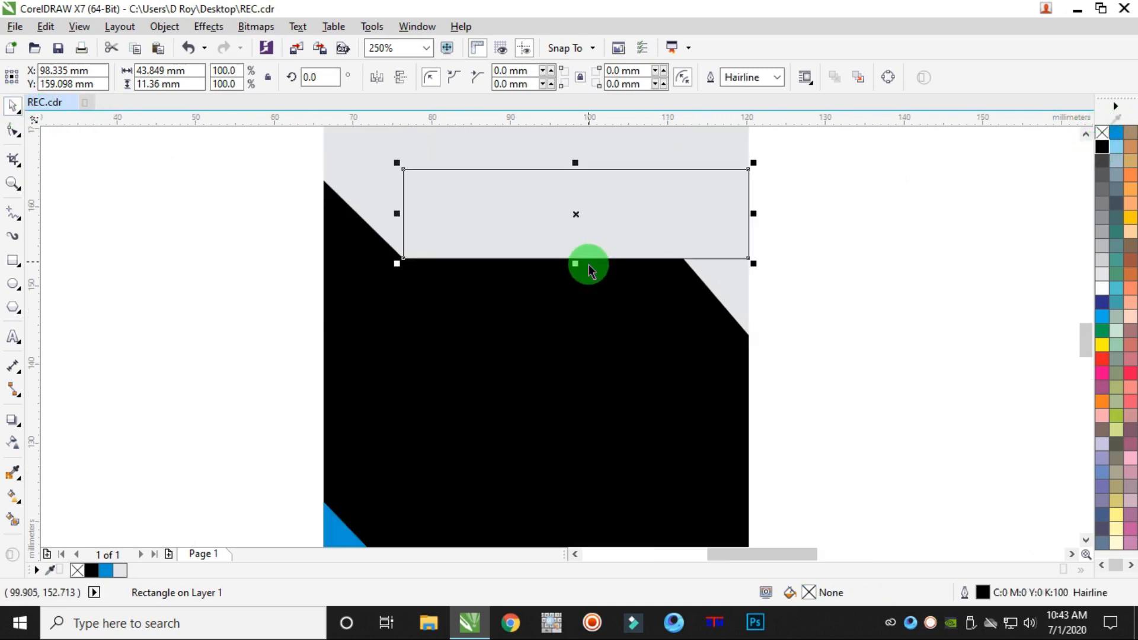
{"action": "left_click_drag", "start_coordinate": [577, 264], "coordinate": [589, 334]}
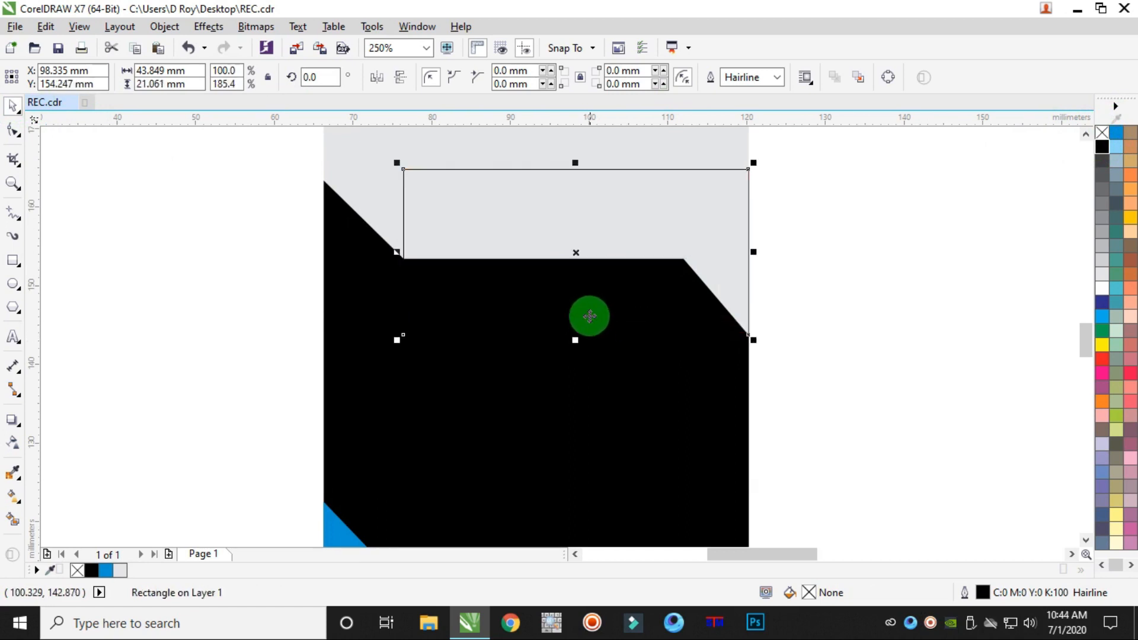
Lower the outlined rectangle's top edge to a height of about 18.6 mm and Smart Fill its area above the black shape
{"action": "left_click_drag", "start_coordinate": [579, 163], "coordinate": [581, 183]}
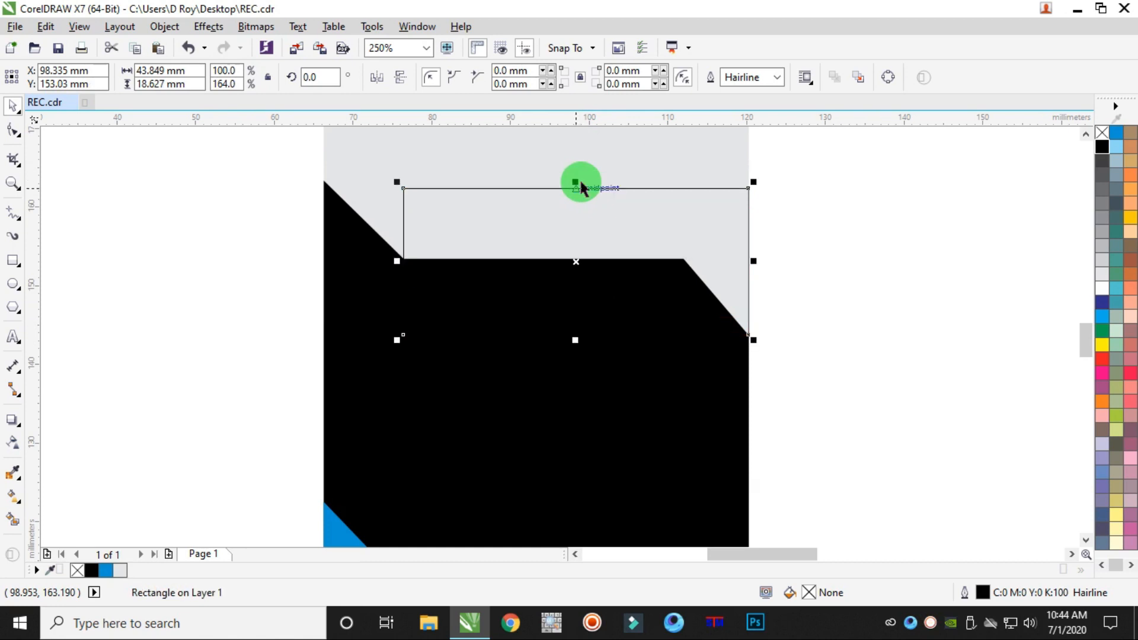
{"action": "left_click", "coordinate": [12, 520]}
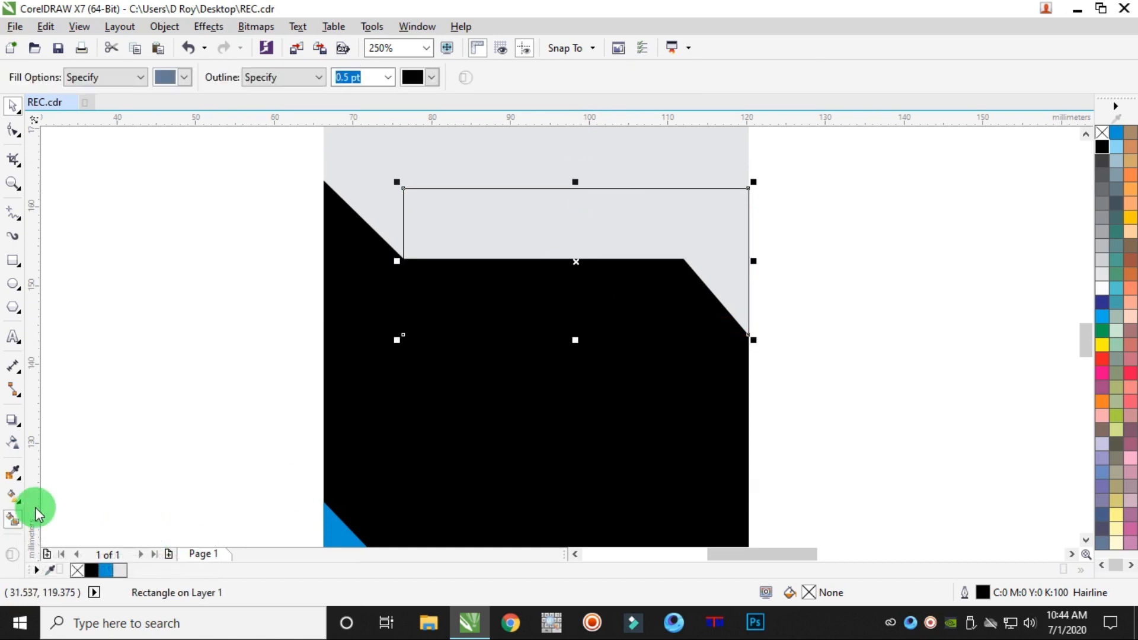
{"action": "left_click", "coordinate": [633, 212]}
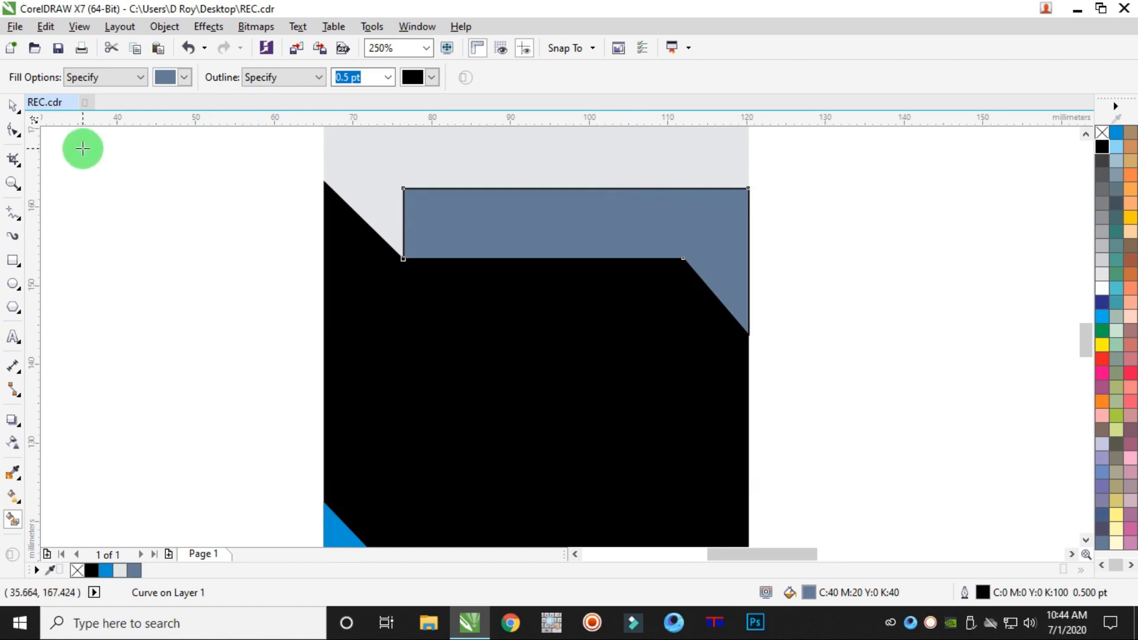
Color the smart-filled shape blue (C100 M20 Y0 K0) and remove its outline
{"action": "left_click", "coordinate": [13, 107]}
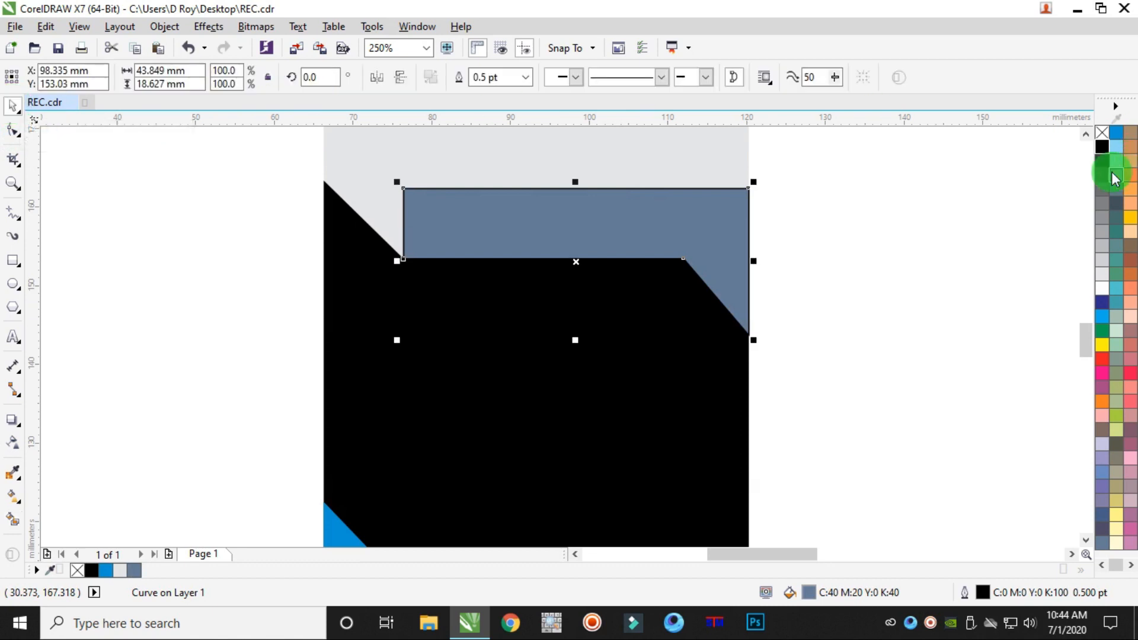
{"action": "left_click", "coordinate": [1118, 134]}
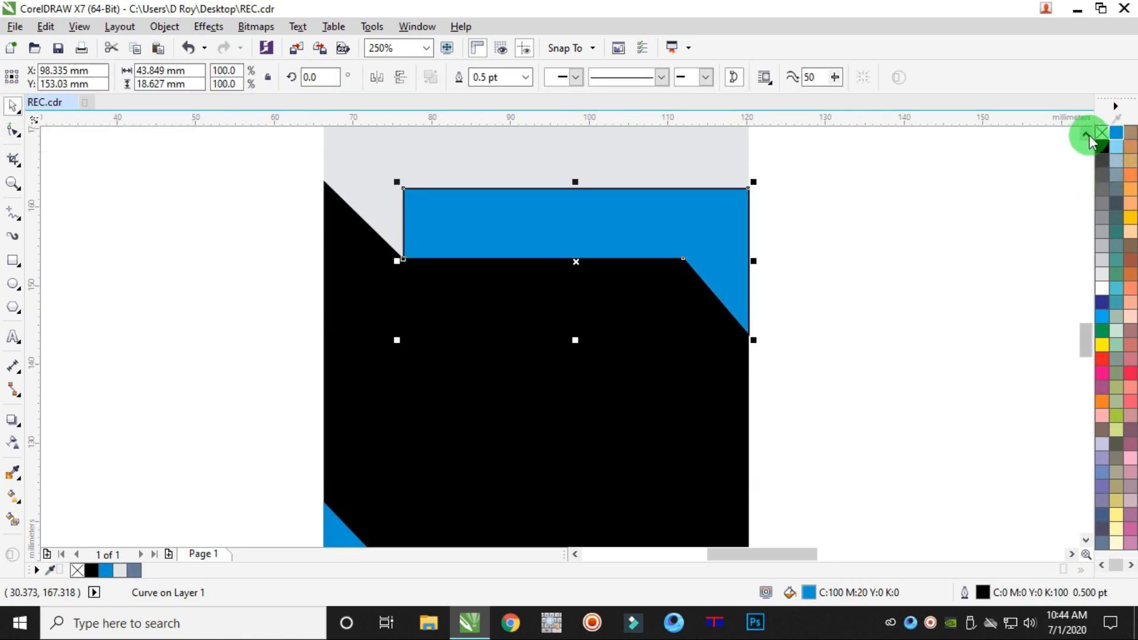
{"action": "right_click", "coordinate": [1102, 132]}
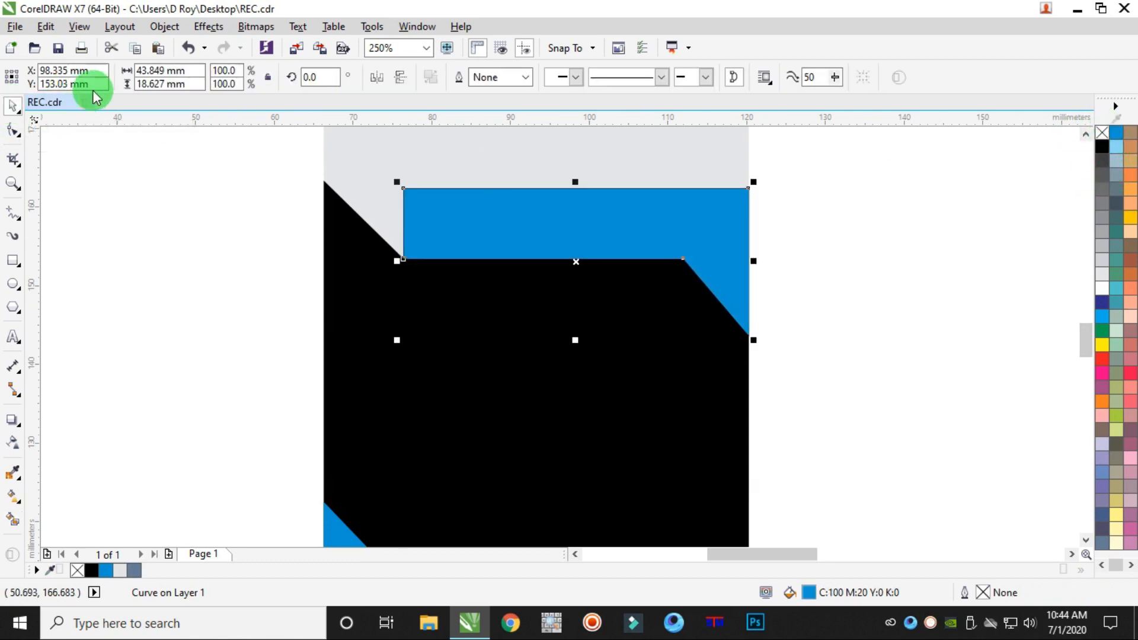
Nudge the blue shape slightly down and delete the leftover outlined rectangle behind it
{"action": "key", "text": "Down"}
{"action": "key", "text": "Down"}
{"action": "key", "text": "Down"}
{"action": "key", "text": "Down"}
{"action": "key", "text": "Down"}
{"action": "key", "text": "Down"}
{"action": "key", "text": "Down"}
{"action": "key", "text": "Down"}
{"action": "key", "text": "Down"}
{"action": "key", "text": "Down"}
{"action": "key", "text": "Down"}
{"action": "key", "text": "Down"}
{"action": "key", "text": "Down"}
{"action": "key", "text": "Down"}
{"action": "key", "text": "Down"}
{"action": "key", "text": "Down"}
{"action": "key", "text": "Down"}
{"action": "key", "text": "Down"}
{"action": "key", "text": "Down"}
{"action": "key", "text": "Down"}
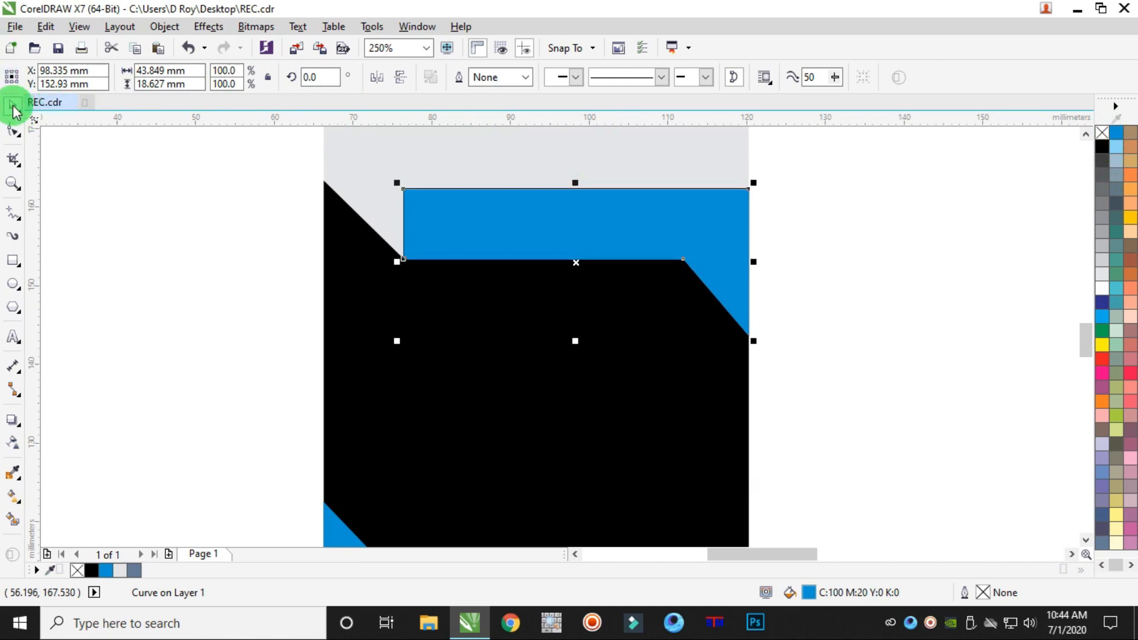
{"action": "left_click", "coordinate": [812, 207]}
{"action": "left_click_drag", "start_coordinate": [739, 193], "coordinate": [824, 181]}
{"action": "key", "text": "Delete"}
Nudge the blue shape down over the black shape until their top edges meet
{"action": "left_click", "coordinate": [700, 246]}
{"action": "key", "text": "Down"}
{"action": "key", "text": "Down"}
{"action": "key", "text": "Down"}
{"action": "key", "text": "Down"}
{"action": "key", "text": "Down"}
{"action": "key", "text": "Down"}
{"action": "key", "text": "Down"}
{"action": "key", "text": "Down"}
{"action": "key", "text": "Down"}
{"action": "key", "text": "Down"}
{"action": "key", "text": "Down"}
{"action": "key", "text": "Down"}
{"action": "key", "text": "Down"}
{"action": "key", "text": "Down"}
{"action": "key", "text": "Down"}
{"action": "key", "text": "Down"}
{"action": "key", "text": "Down"}
{"action": "key", "text": "Down"}
{"action": "key", "text": "Down"}
{"action": "key", "text": "Down"}
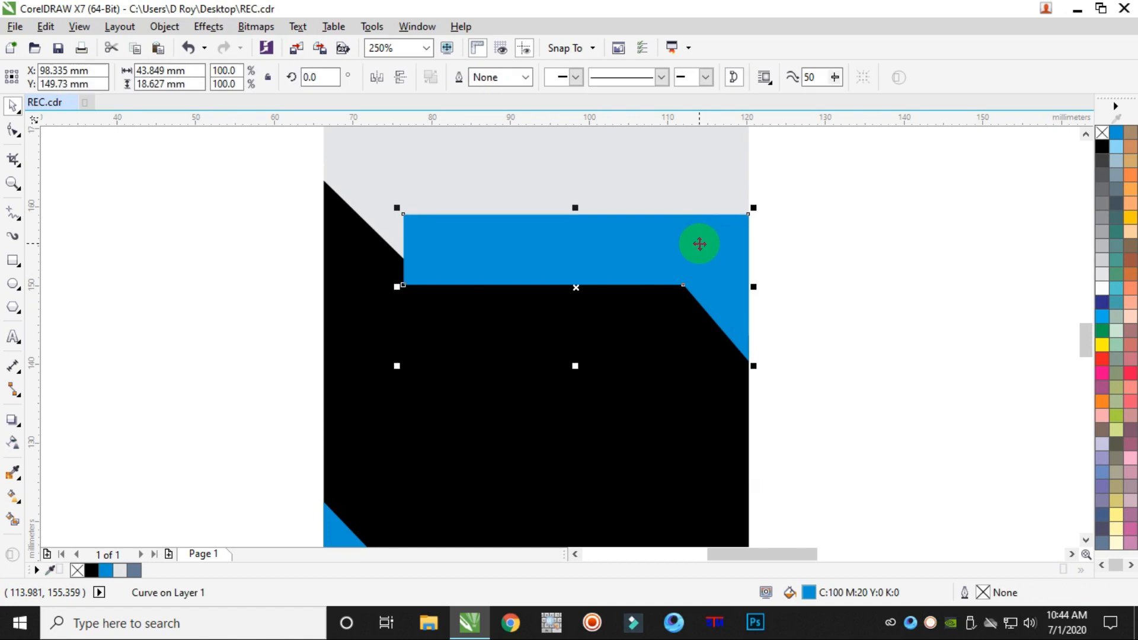
{"action": "key", "text": "Down"}
{"action": "key", "text": "Down"}
{"action": "key", "text": "Down"}
{"action": "key", "text": "Down"}
{"action": "key", "text": "Down"}
{"action": "key", "text": "Down"}
{"action": "key", "text": "Down"}
{"action": "key", "text": "Down"}
{"action": "key", "text": "Down"}
{"action": "key", "text": "Down"}
{"action": "key", "text": "Down"}
{"action": "key", "text": "Down"}
{"action": "key", "text": "Down"}
{"action": "key", "text": "Down"}
{"action": "key", "text": "Down"}
{"action": "key", "text": "Down"}
{"action": "key", "text": "Down"}
{"action": "key", "text": "Down"}
{"action": "key", "text": "Down"}
{"action": "key", "text": "Down"}
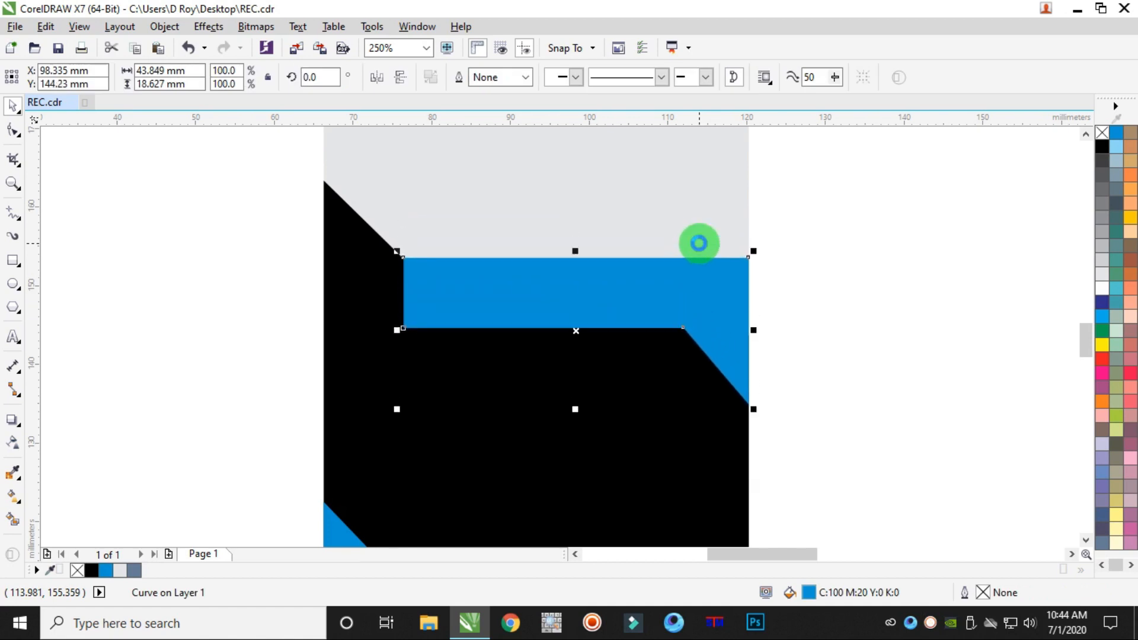
{"action": "scroll", "coordinate": [413, 263], "scroll_direction": "up", "scroll_amount": 2}
{"action": "key", "text": "Up"}
{"action": "key", "text": "Up"}
{"action": "key", "text": "Up"}
{"action": "key", "text": "Up"}
{"action": "key", "text": "Up"}
{"action": "key", "text": "Up"}
{"action": "key", "text": "Up"}
{"action": "key", "text": "Up"}
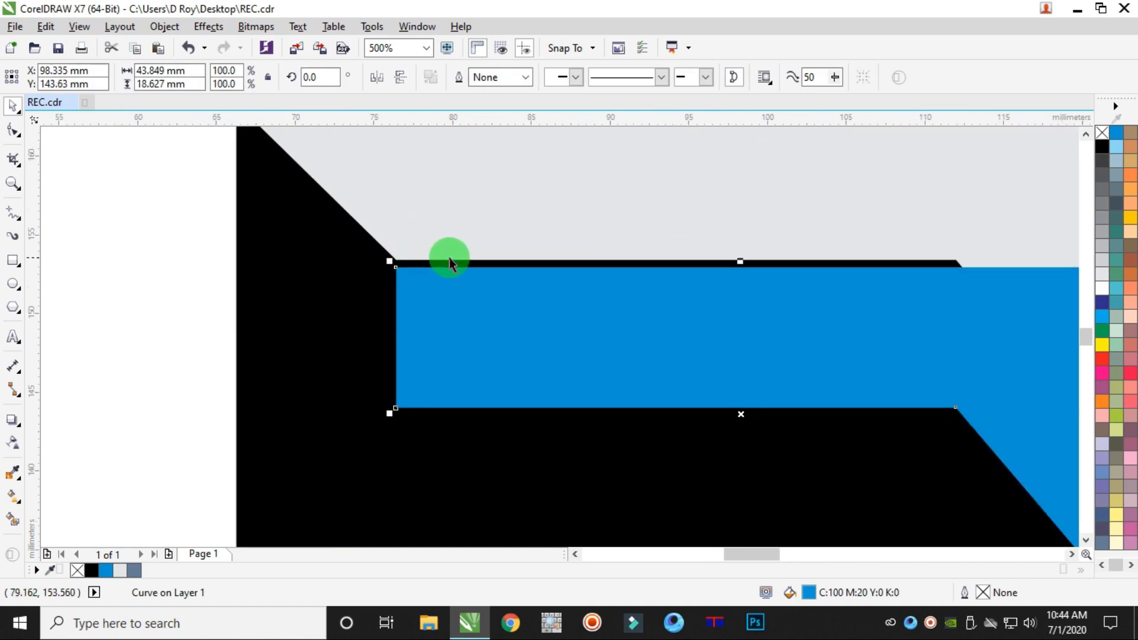
{"action": "key", "text": "Down"}
{"action": "key", "text": "Down"}
{"action": "key", "text": "Down"}
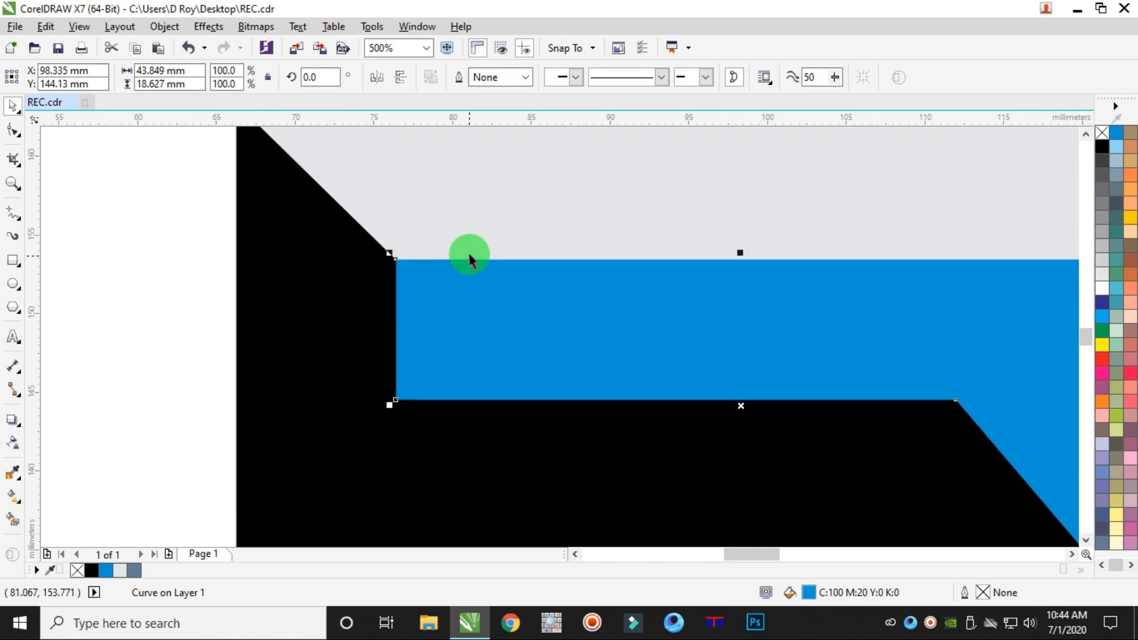
Align the blue shape's upper-left corner precisely with the left bend of the black shape
{"action": "left_click", "coordinate": [128, 232]}
{"action": "scroll", "coordinate": [399, 251], "scroll_direction": "up", "scroll_amount": 10}
{"action": "left_click", "coordinate": [419, 305]}
{"action": "key", "text": "Down"}
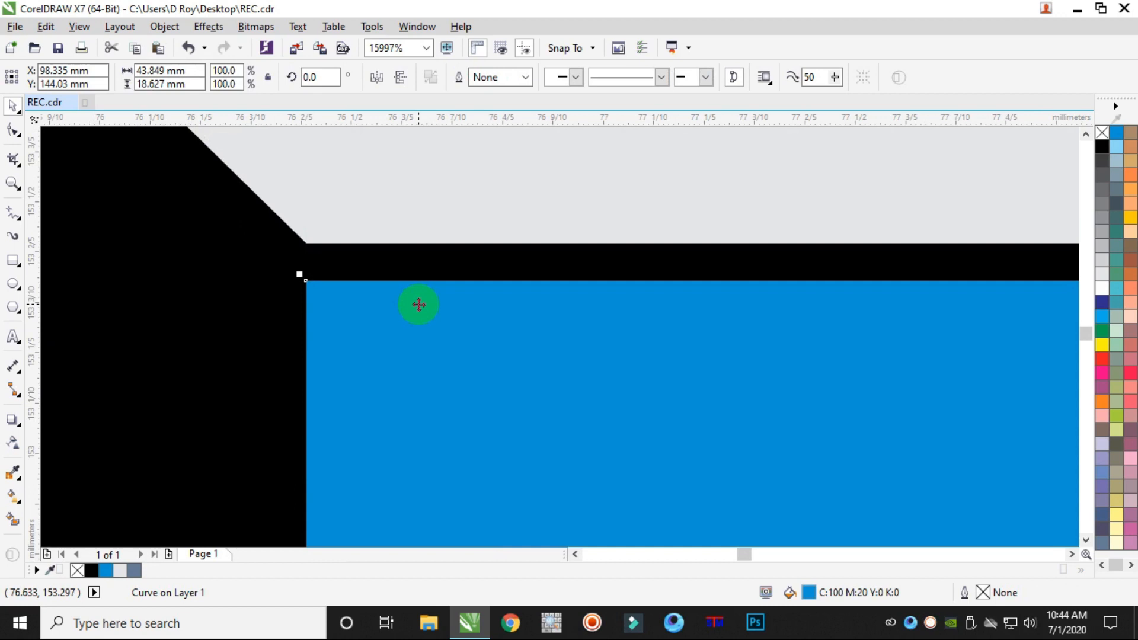
{"action": "scroll", "coordinate": [308, 265], "scroll_direction": "up", "scroll_amount": 2}
{"action": "left_click_drag", "start_coordinate": [347, 326], "coordinate": [426, 278]}
{"action": "scroll", "coordinate": [426, 278], "scroll_direction": "down", "scroll_amount": 18}
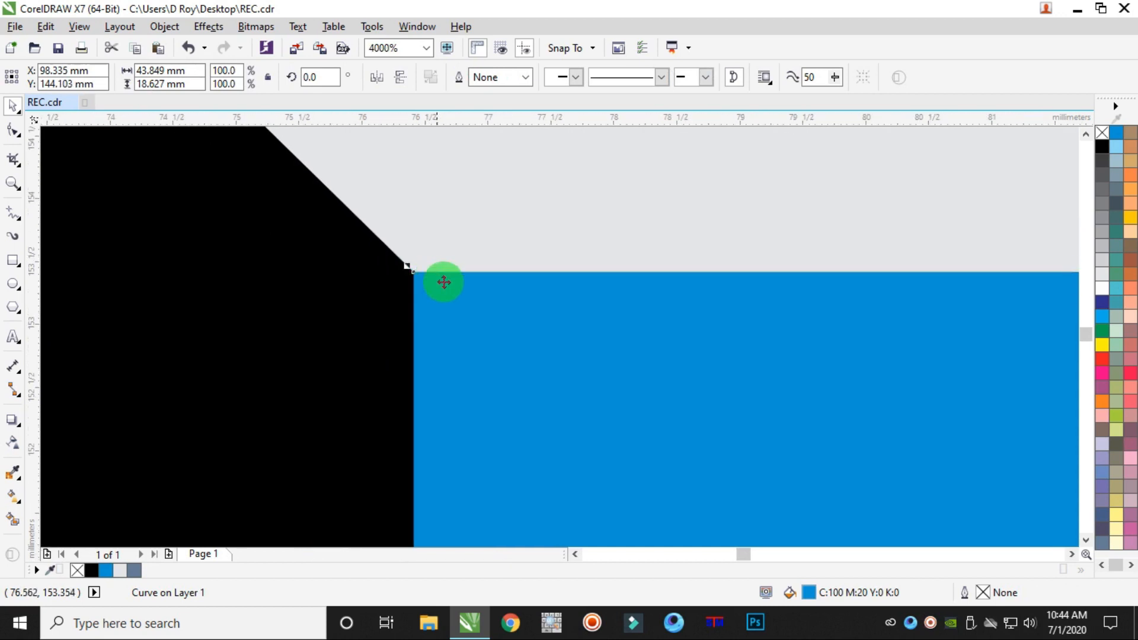
{"action": "scroll", "coordinate": [695, 365], "scroll_direction": "up", "scroll_amount": 4}
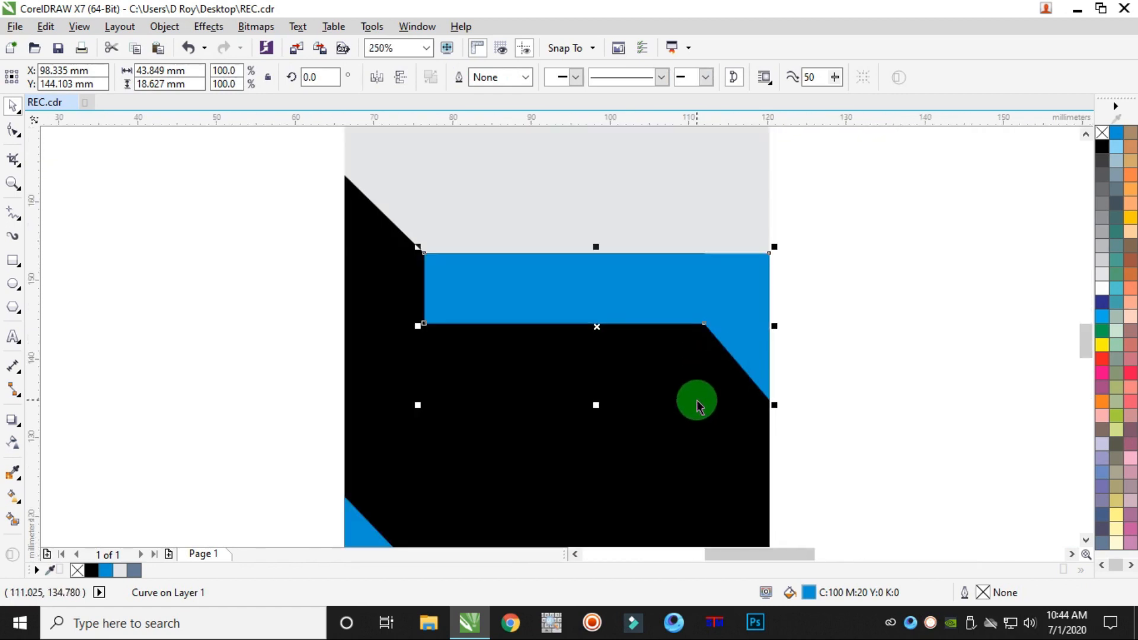
Slant the blue shape's left side by moving its lower-left node about 4.7 mm to the right
{"action": "left_click", "coordinate": [698, 401], "text": "shift"}
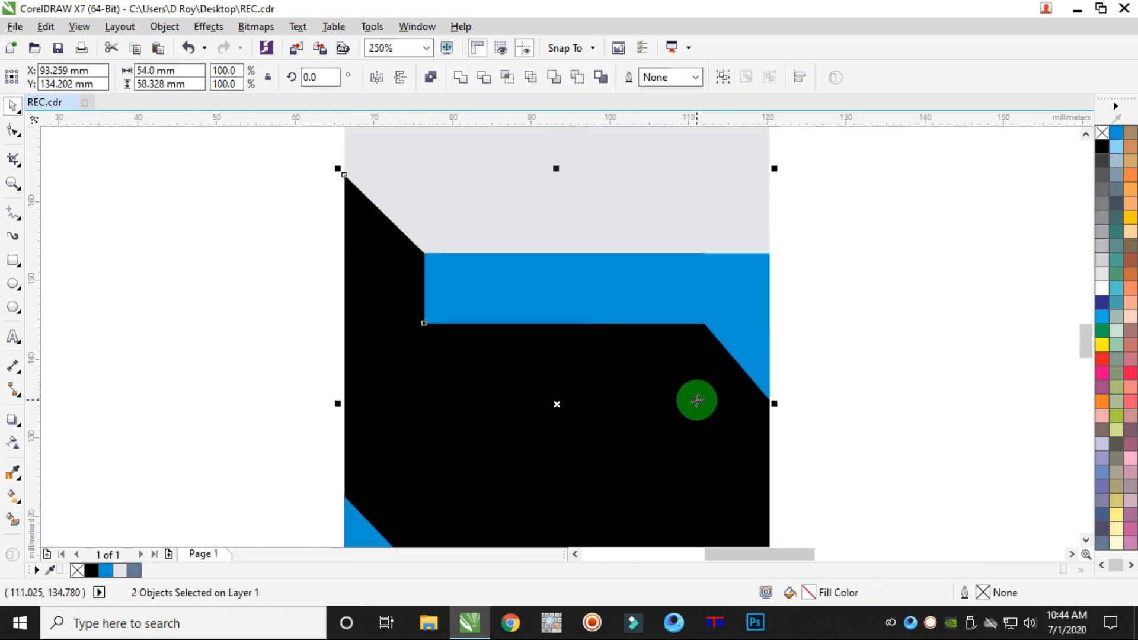
{"action": "left_click", "coordinate": [734, 274]}
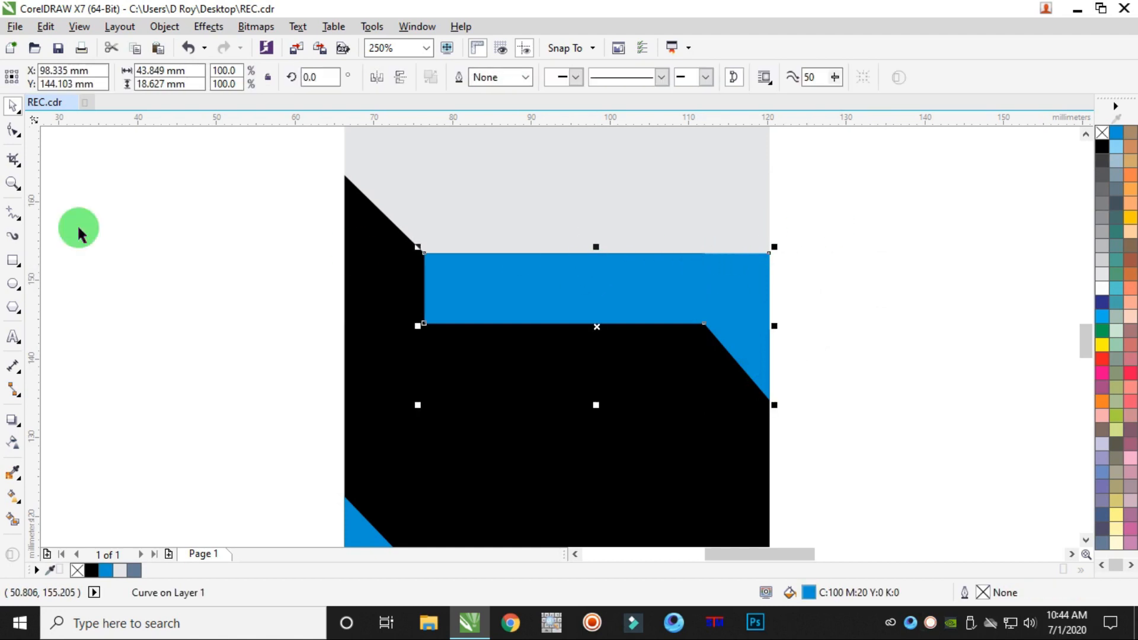
{"action": "left_click", "coordinate": [13, 131]}
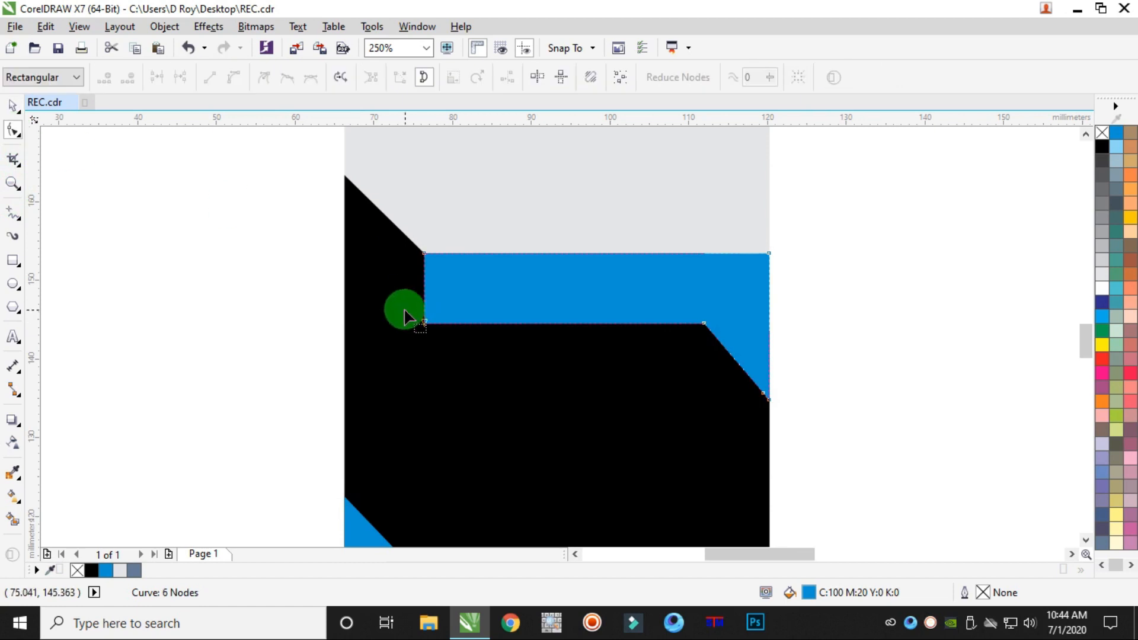
{"action": "left_click_drag", "start_coordinate": [424, 323], "coordinate": [461, 324]}
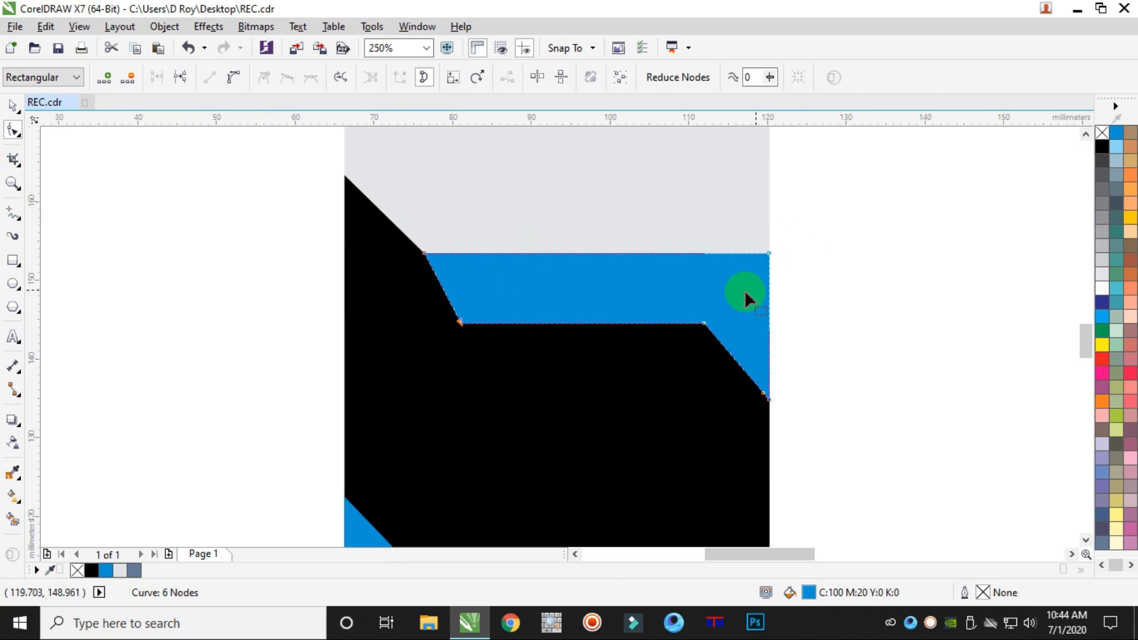
Slant the blue shape's right end down about 6.5 mm, adding a top-edge node and placing both bends about 5 mm from the right edge
{"action": "double_click", "coordinate": [705, 252]}
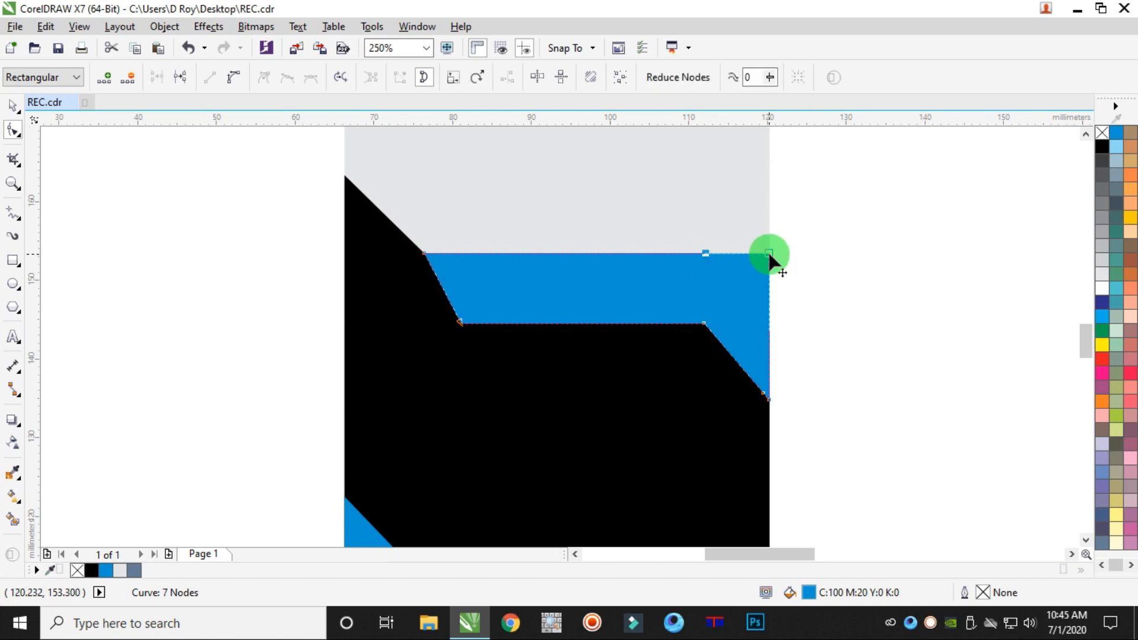
{"action": "left_click_drag", "start_coordinate": [769, 255], "coordinate": [769, 304]}
{"action": "left_click_drag", "start_coordinate": [733, 228], "coordinate": [728, 323]}
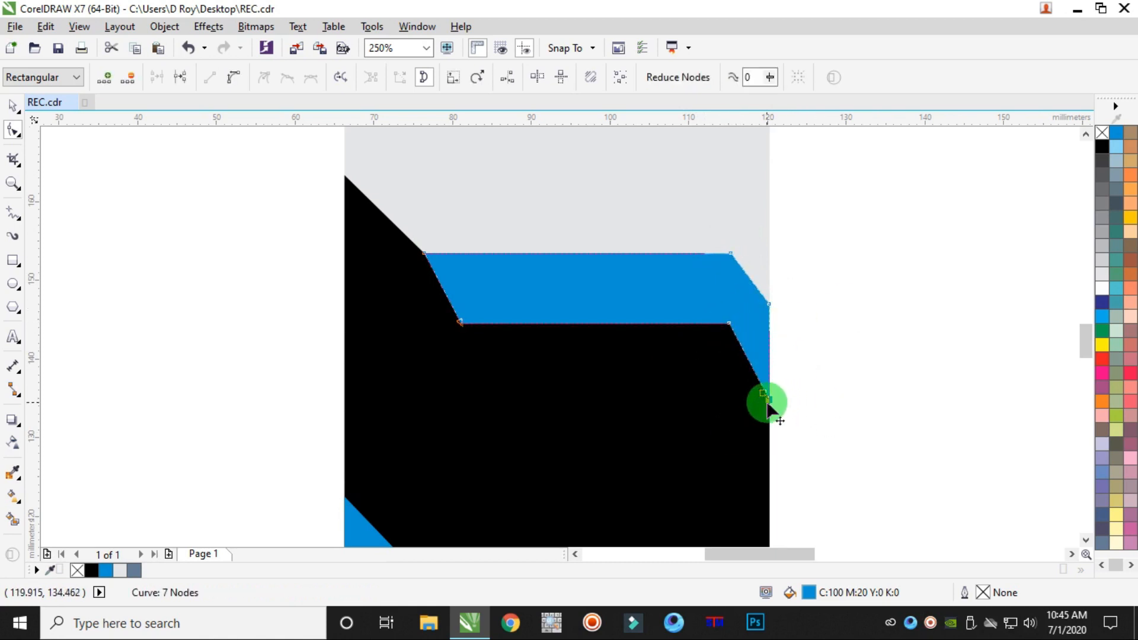
{"action": "left_click_drag", "start_coordinate": [771, 400], "coordinate": [771, 376]}
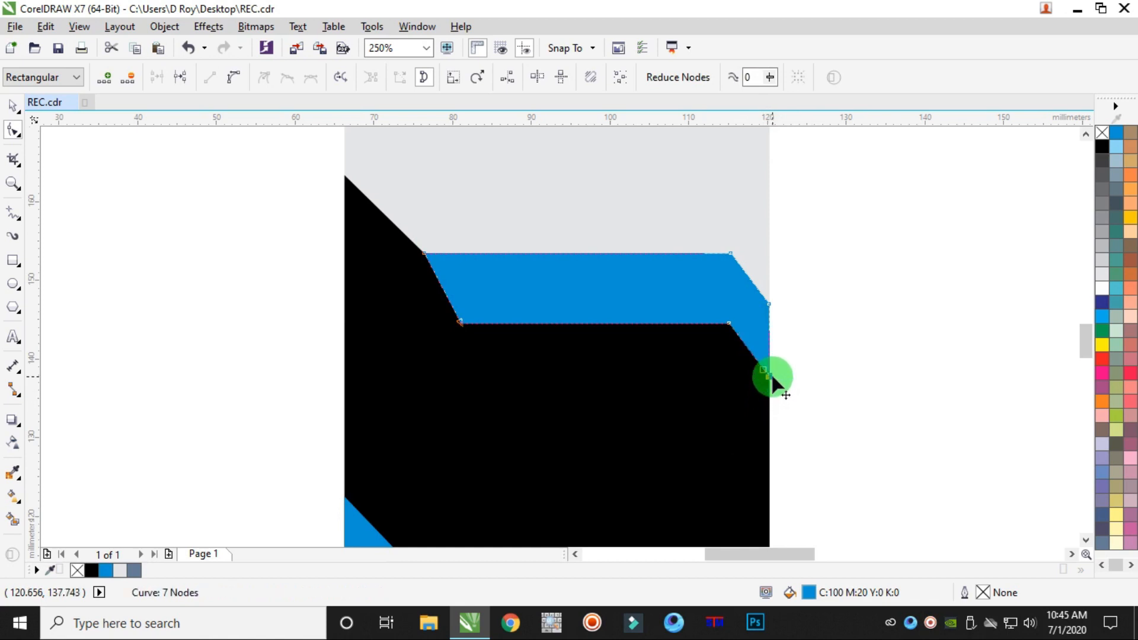
Delete the extra node at the blue shape's lower-right tip so it ends in a sharp corner
{"action": "scroll", "coordinate": [769, 373], "scroll_direction": "up", "scroll_amount": 2}
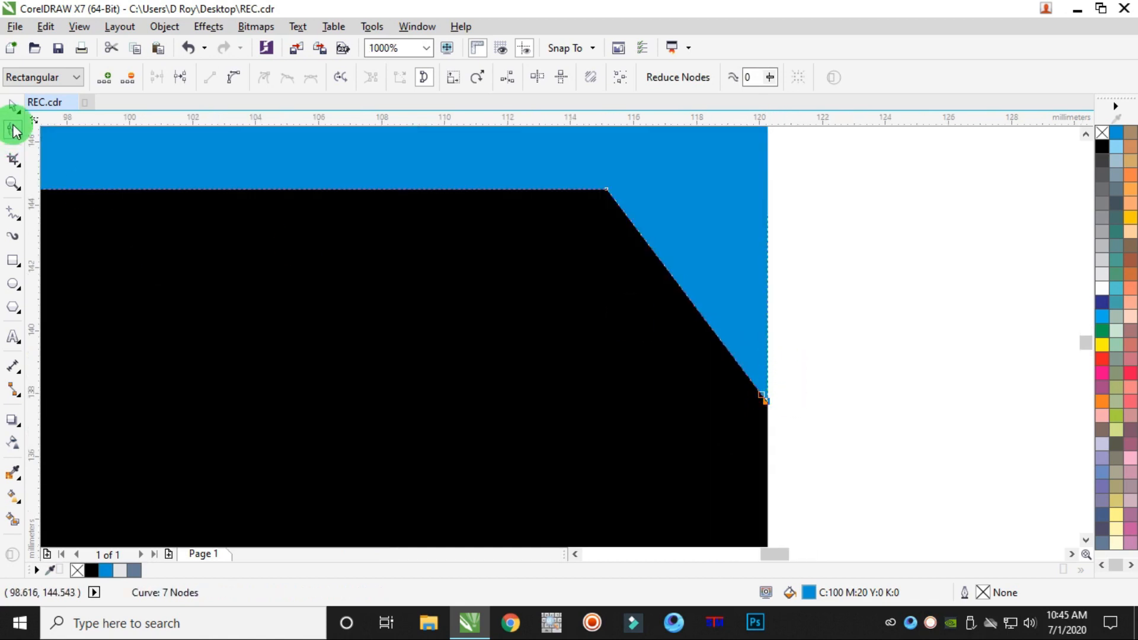
{"action": "left_click", "coordinate": [13, 105]}
{"action": "left_click", "coordinate": [953, 253]}
{"action": "scroll", "coordinate": [791, 404], "scroll_direction": "up", "scroll_amount": 1}
{"action": "scroll", "coordinate": [788, 396], "scroll_direction": "up", "scroll_amount": 4}
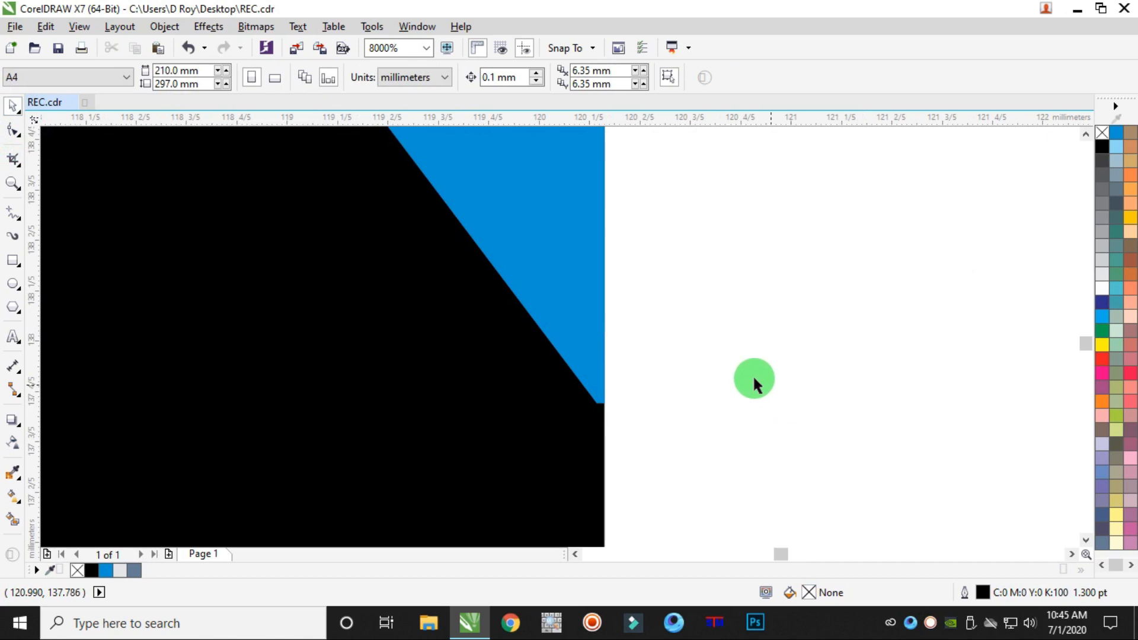
{"action": "left_click", "coordinate": [637, 343]}
{"action": "scroll", "coordinate": [637, 343], "scroll_direction": "up", "scroll_amount": 3}
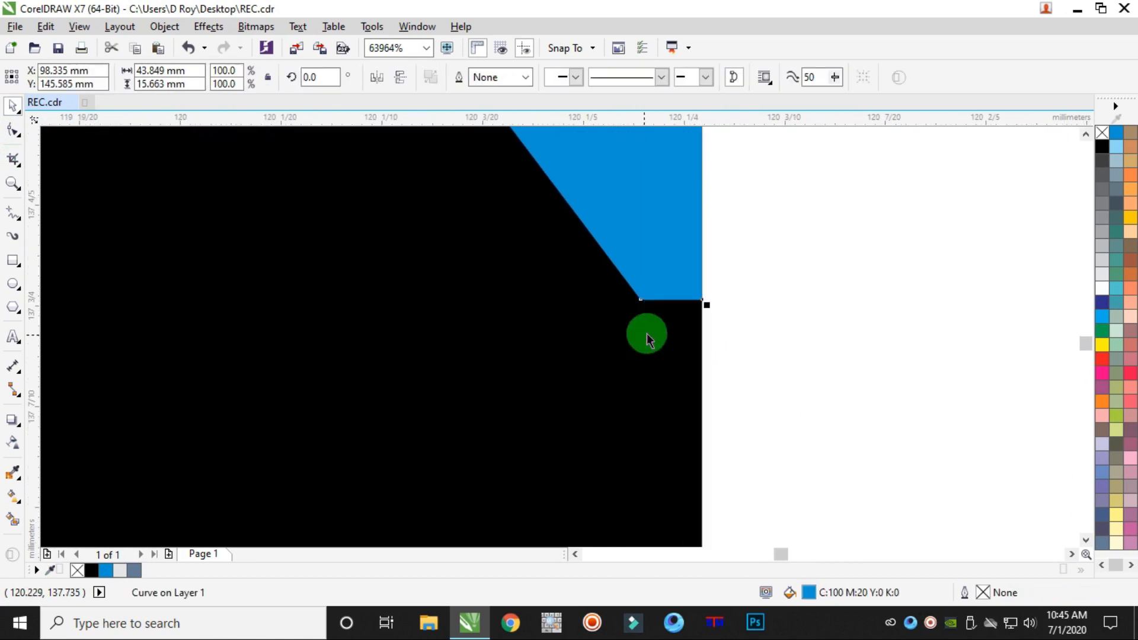
{"action": "left_click", "coordinate": [13, 129]}
{"action": "double_click", "coordinate": [642, 300]}
{"action": "scroll", "coordinate": [681, 321], "scroll_direction": "down", "scroll_amount": 6}
{"action": "scroll", "coordinate": [680, 321], "scroll_direction": "down", "scroll_amount": 4}
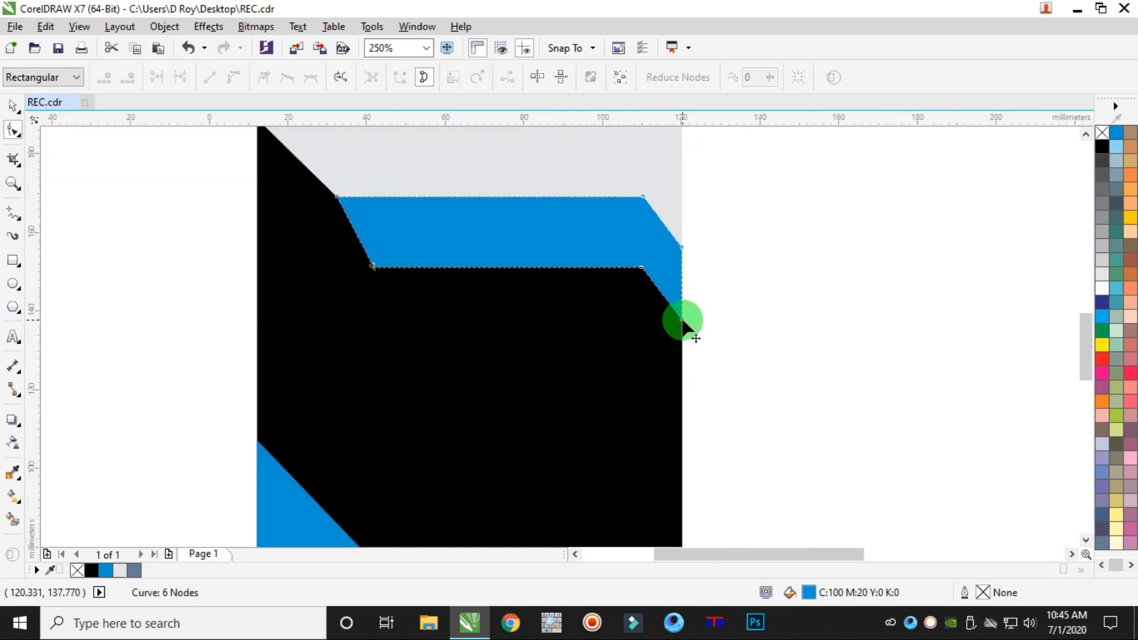
{"action": "scroll", "coordinate": [660, 300], "scroll_direction": "up", "scroll_amount": 3}
{"action": "scroll", "coordinate": [681, 288], "scroll_direction": "down", "scroll_amount": 1}
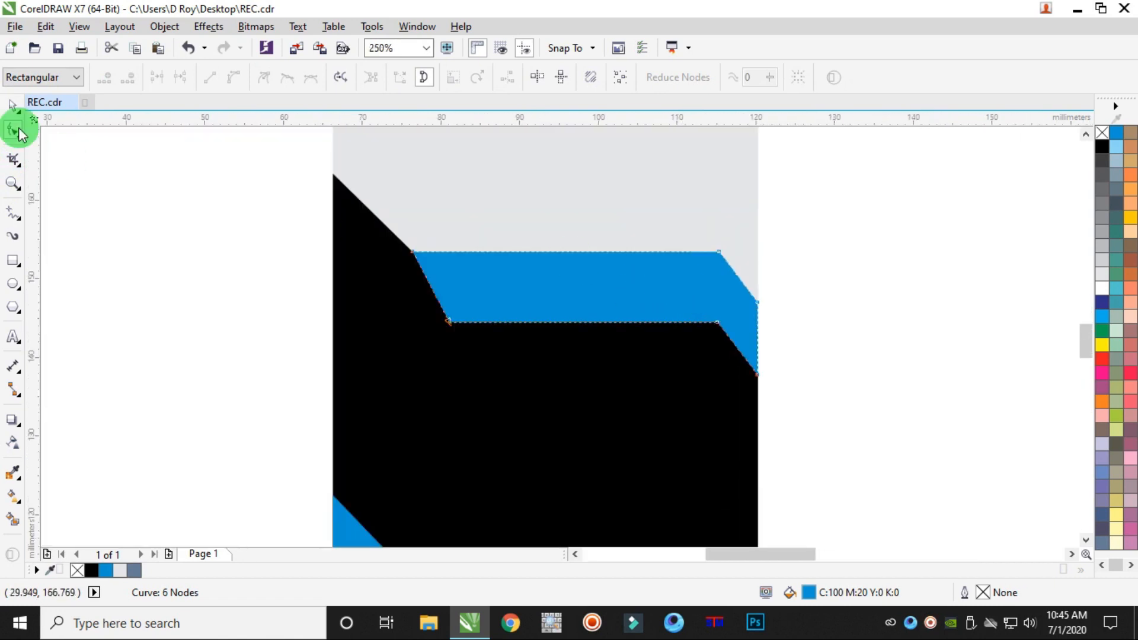
{"action": "left_click", "coordinate": [13, 107]}
{"action": "left_click", "coordinate": [848, 258]}
{"action": "scroll", "coordinate": [855, 303], "scroll_direction": "down", "scroll_amount": 2}
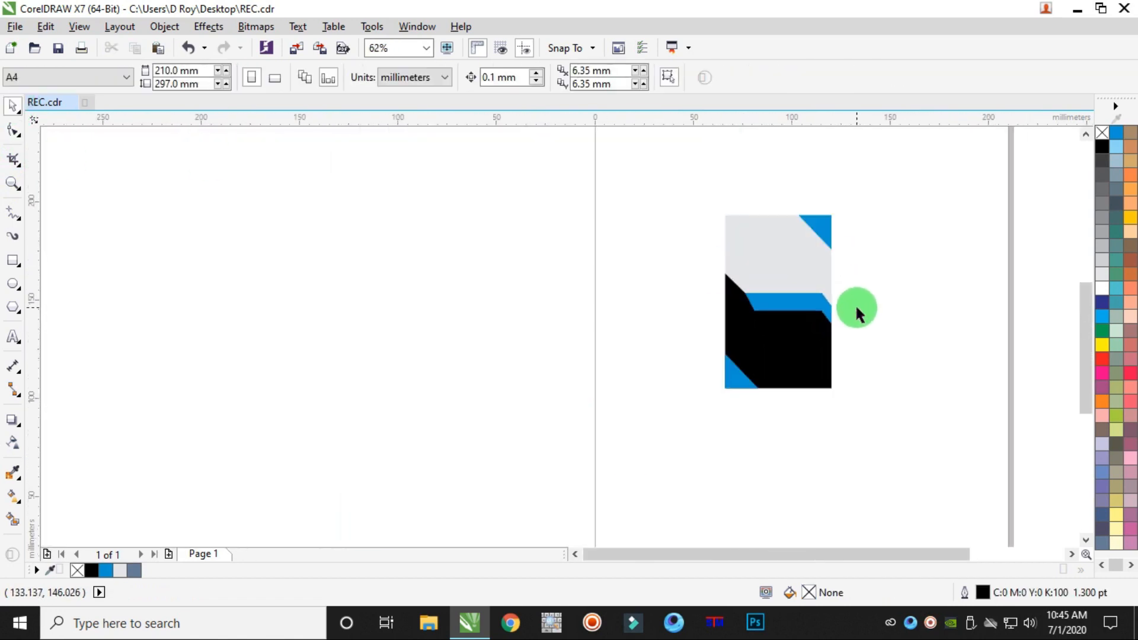
Move the blue shape's two right bend nodes about 0.6 mm closer to the card's right edge
{"action": "scroll", "coordinate": [842, 307], "scroll_direction": "up", "scroll_amount": 2}
{"action": "left_click", "coordinate": [784, 328]}
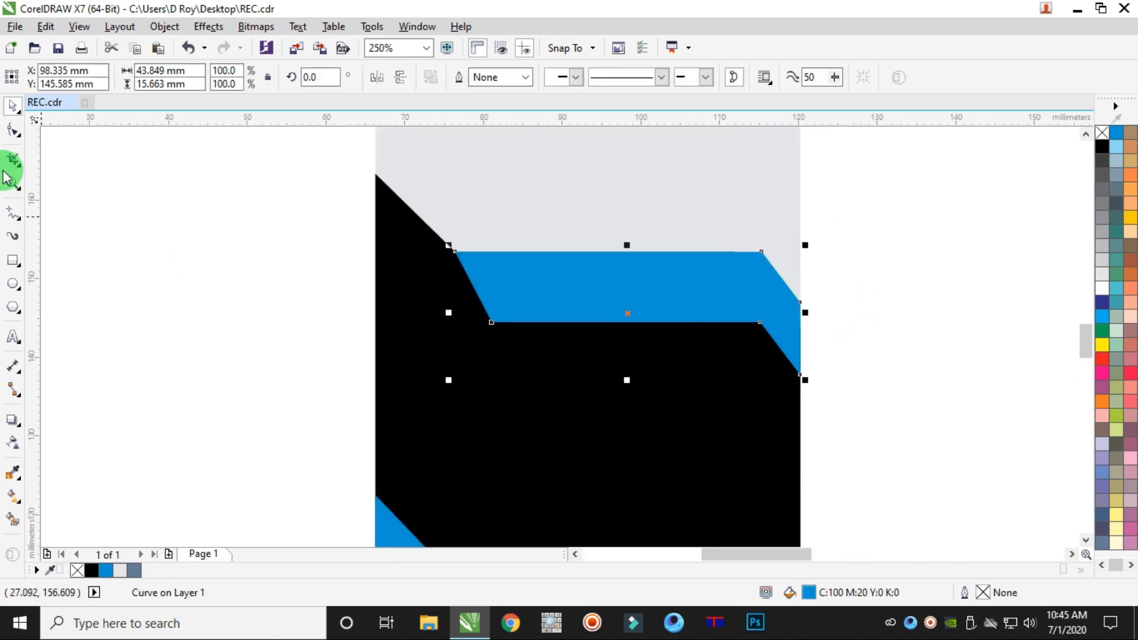
{"action": "left_click", "coordinate": [19, 132]}
{"action": "left_click_drag", "start_coordinate": [728, 233], "coordinate": [769, 339]}
{"action": "scroll", "coordinate": [766, 329], "scroll_direction": "up", "scroll_amount": 2}
{"action": "left_click_drag", "start_coordinate": [735, 325], "coordinate": [752, 323]}
{"action": "scroll", "coordinate": [752, 323], "scroll_direction": "down", "scroll_amount": 4}
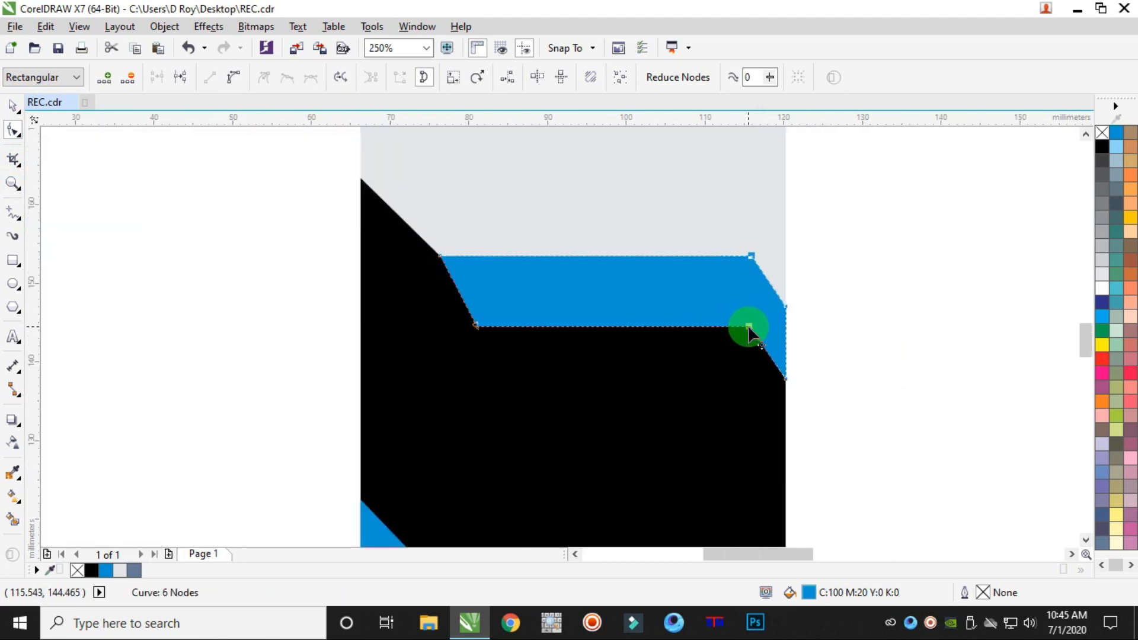
{"action": "left_click", "coordinate": [15, 107]}
{"action": "left_click", "coordinate": [201, 220]}
Stretch the blue shape downward to a height of about 16.7 mm
{"action": "left_click", "coordinate": [647, 304]}
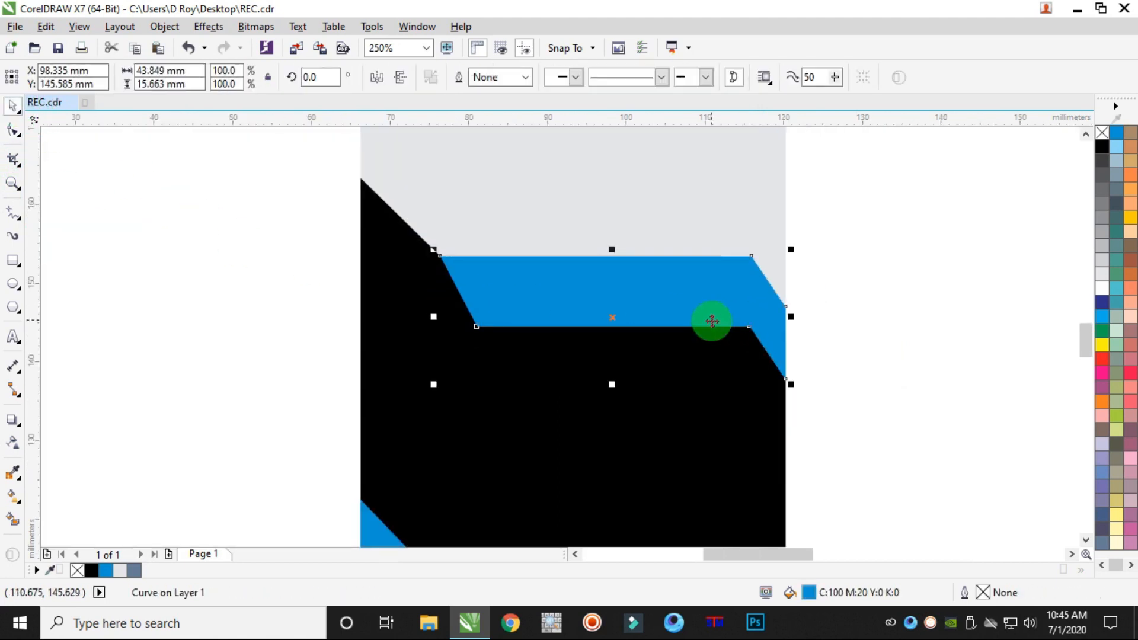
{"action": "left_click_drag", "start_coordinate": [613, 382], "coordinate": [614, 389]}
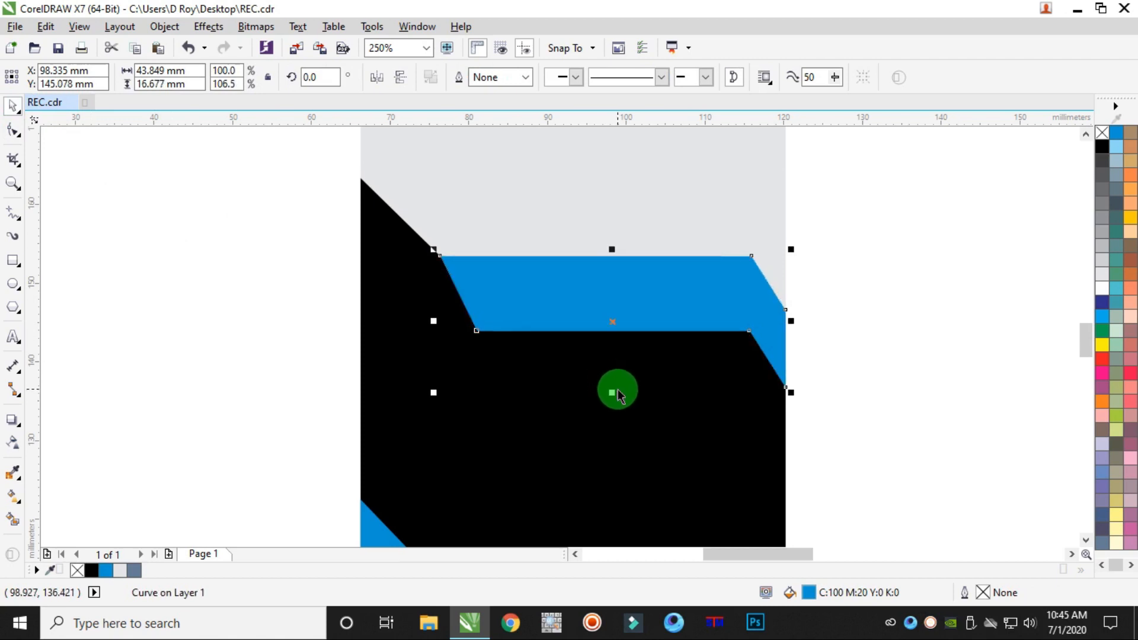
{"action": "left_click", "coordinate": [888, 290]}
{"action": "scroll", "coordinate": [883, 285], "scroll_direction": "down", "scroll_amount": 2}
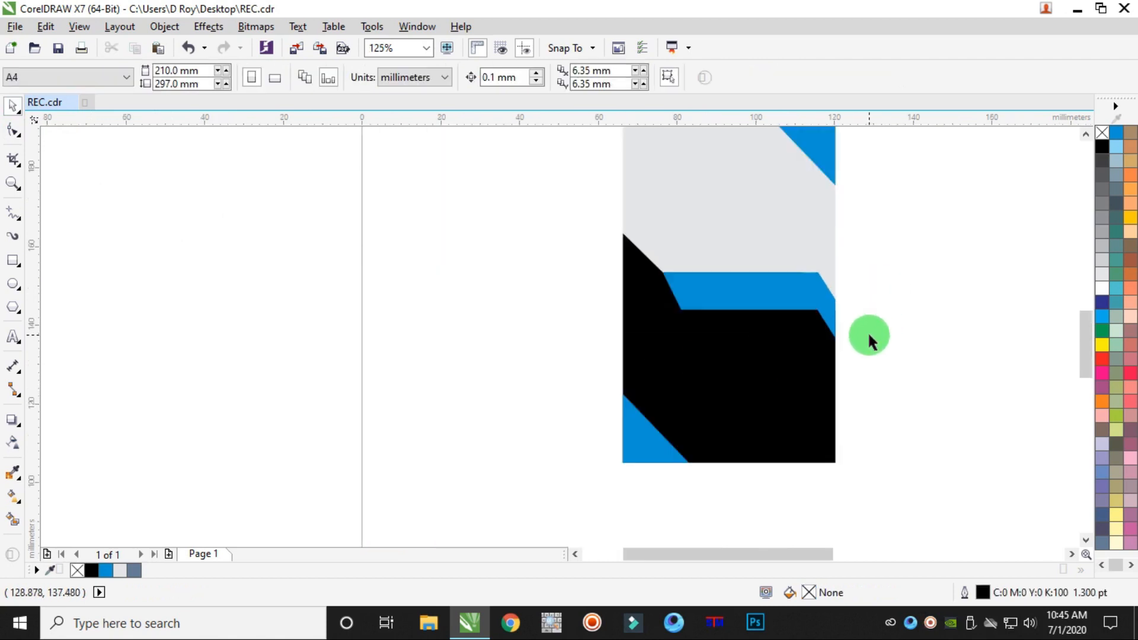
Copy the blue band and paste the duplicate in the same place
{"action": "left_click", "coordinate": [756, 293]}
{"action": "scroll", "coordinate": [757, 293], "scroll_direction": "down", "scroll_amount": 1}
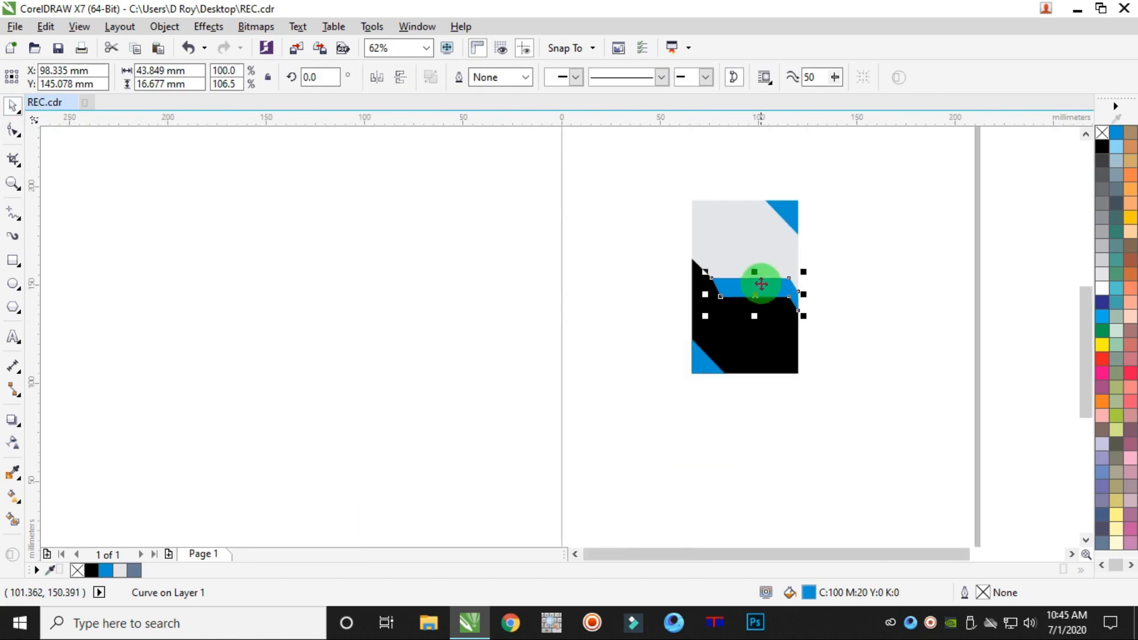
{"action": "scroll", "coordinate": [763, 279], "scroll_direction": "up", "scroll_amount": 1}
{"action": "right_click", "coordinate": [761, 294]}
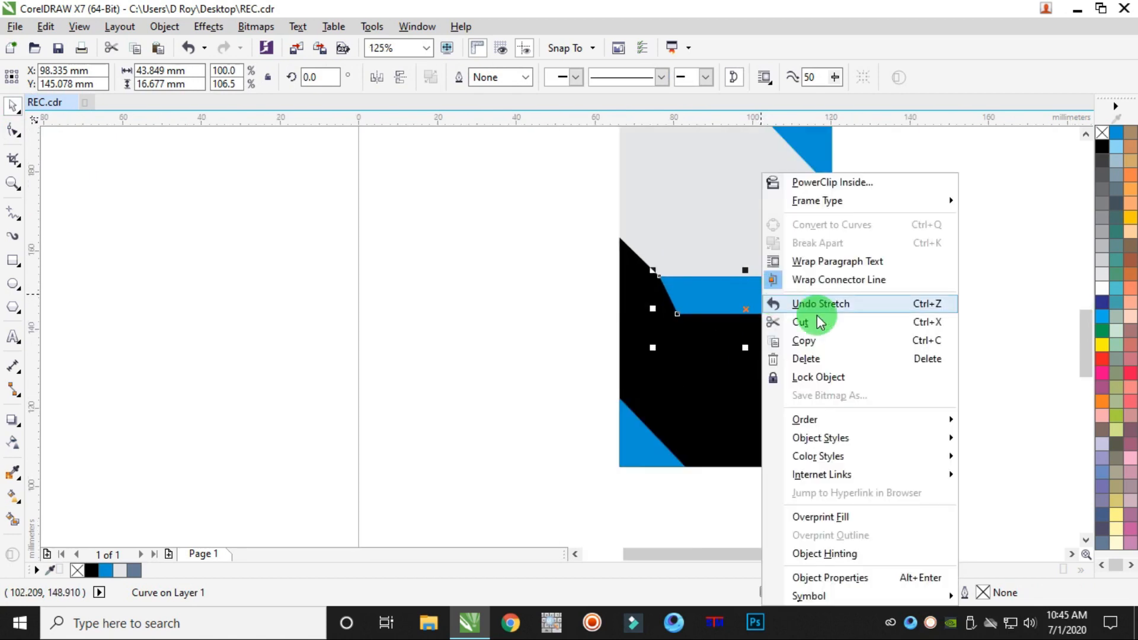
{"action": "left_click", "coordinate": [794, 336]}
{"action": "right_click", "coordinate": [458, 254]}
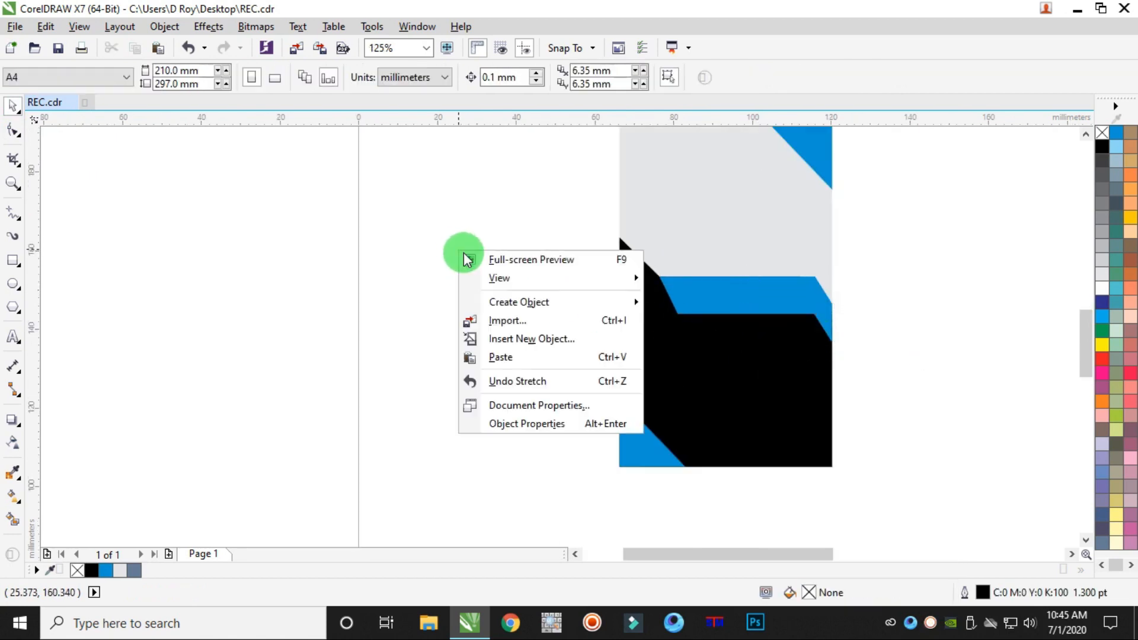
{"action": "left_click", "coordinate": [508, 358]}
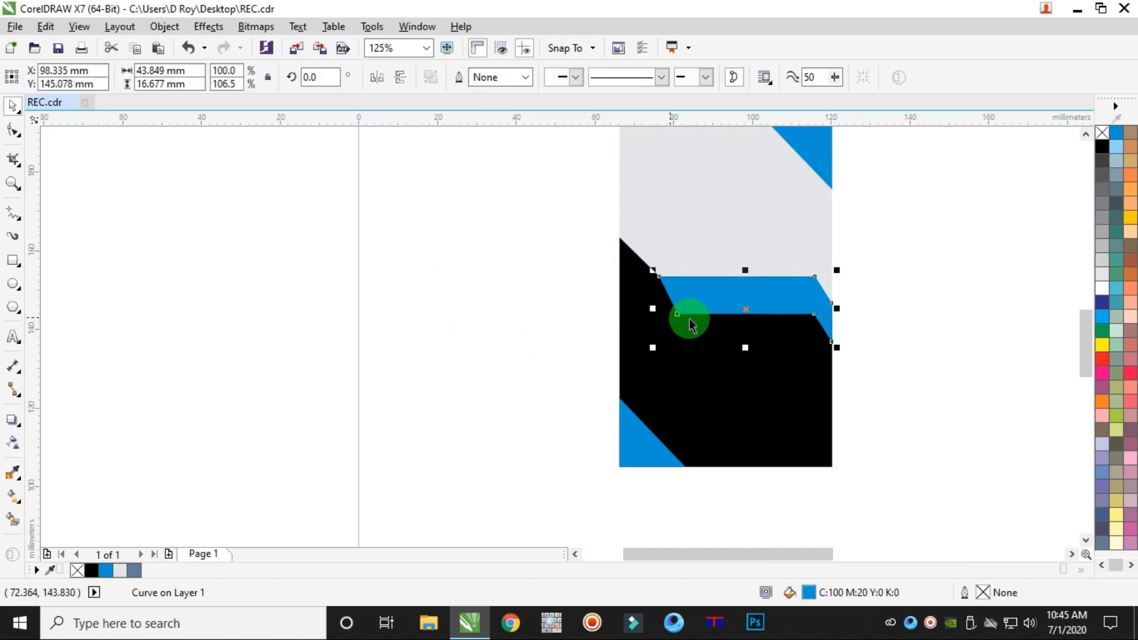
Mirror the duplicate band vertically and horizontally, and move it to the card's lower-left edge, centred at about X 88.2, Y 121.6 mm
{"action": "left_click", "coordinate": [400, 78]}
{"action": "left_click", "coordinate": [375, 77]}
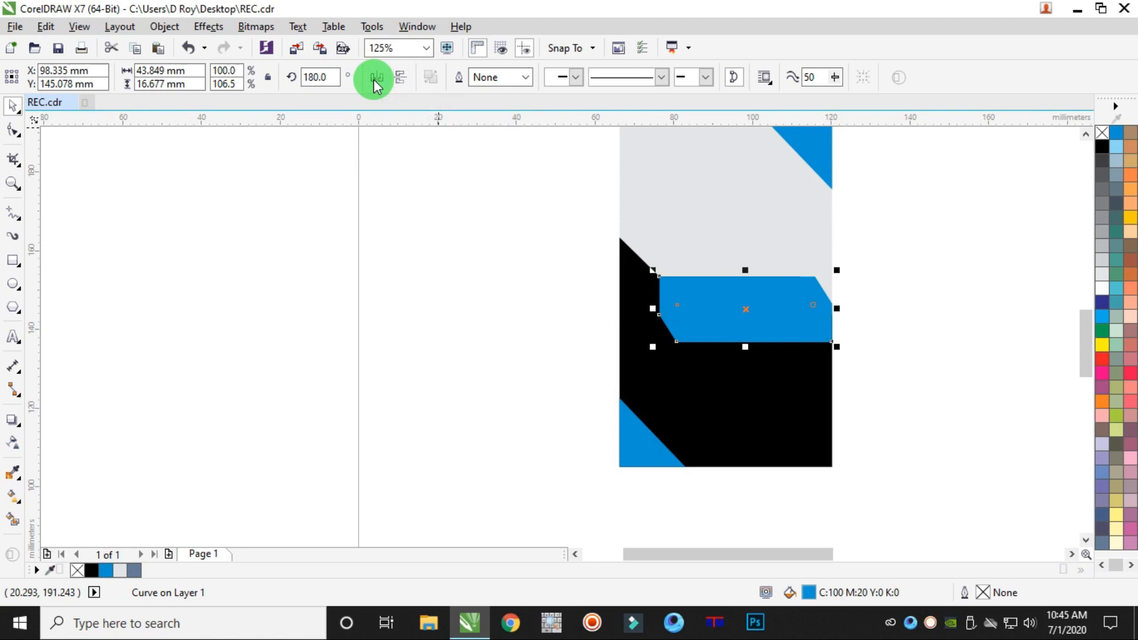
{"action": "left_click_drag", "start_coordinate": [729, 323], "coordinate": [690, 417]}
Fill the mirrored lower band with white
{"action": "left_click", "coordinate": [822, 391], "text": "shift"}
{"action": "left_click", "coordinate": [791, 413], "text": "shift"}
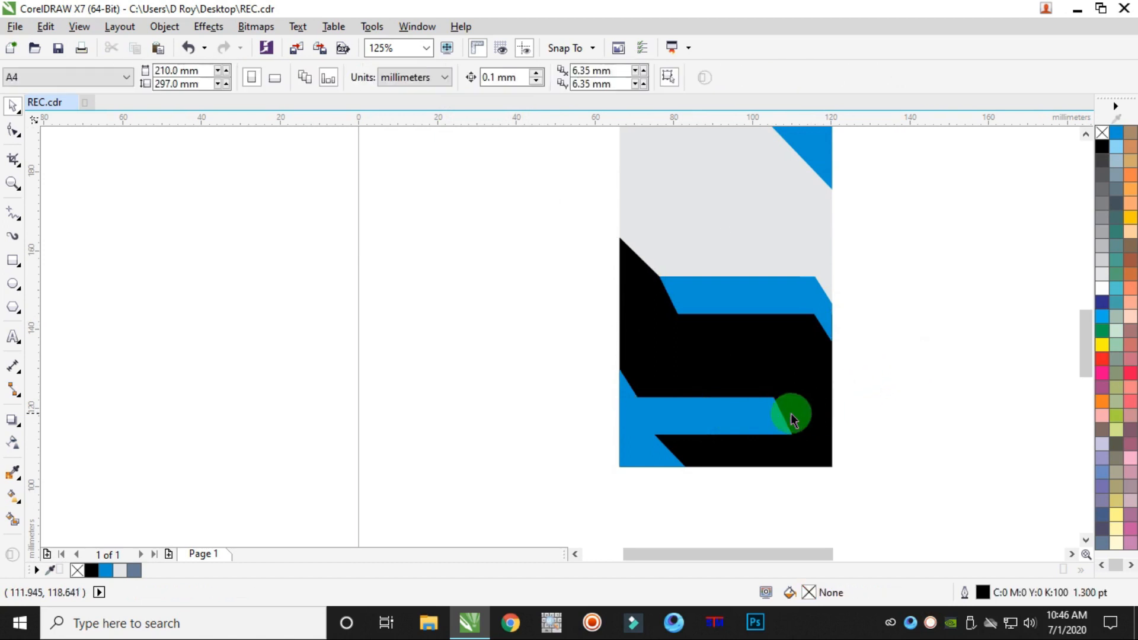
{"action": "left_click", "coordinate": [1103, 289]}
{"action": "left_click", "coordinate": [968, 288]}
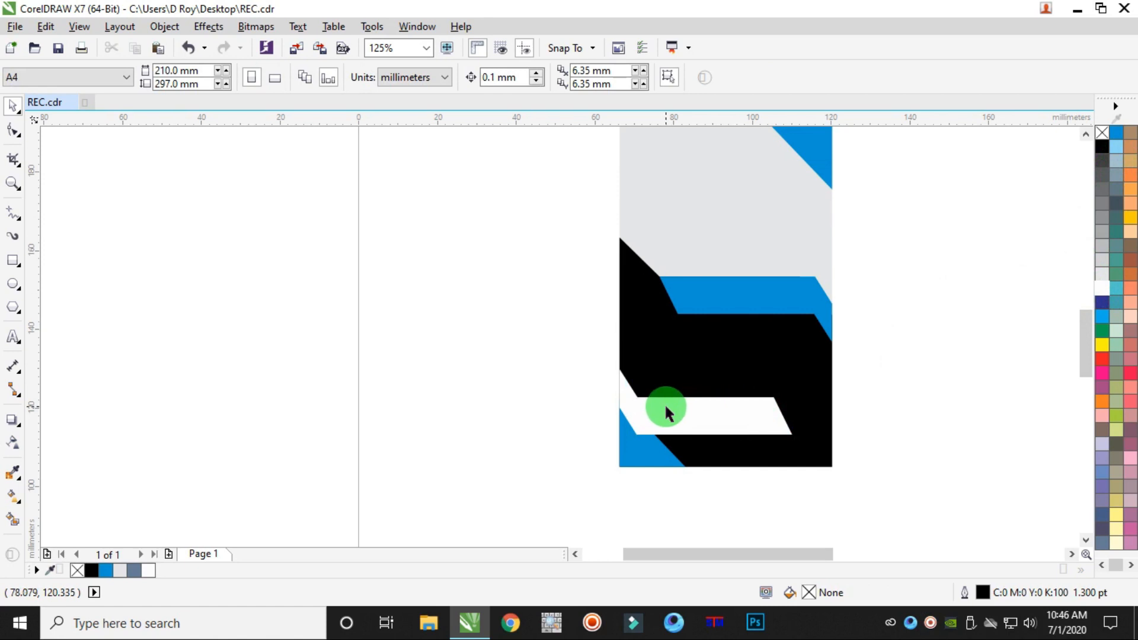
Shift the blue band's lower-right bend node about 1.4 mm and its upper-right bend node about 0.7 mm to the left
{"action": "left_click", "coordinate": [808, 300]}
{"action": "scroll", "coordinate": [808, 299], "scroll_direction": "up", "scroll_amount": 4}
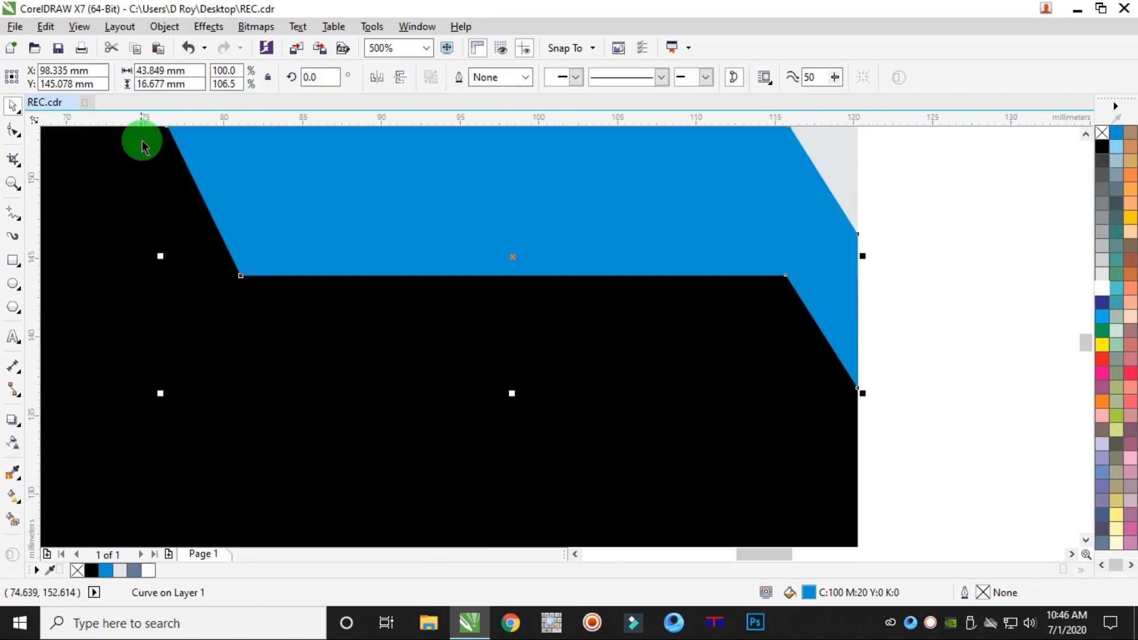
{"action": "left_click", "coordinate": [13, 130]}
{"action": "left_click_drag", "start_coordinate": [916, 270], "coordinate": [712, 402]}
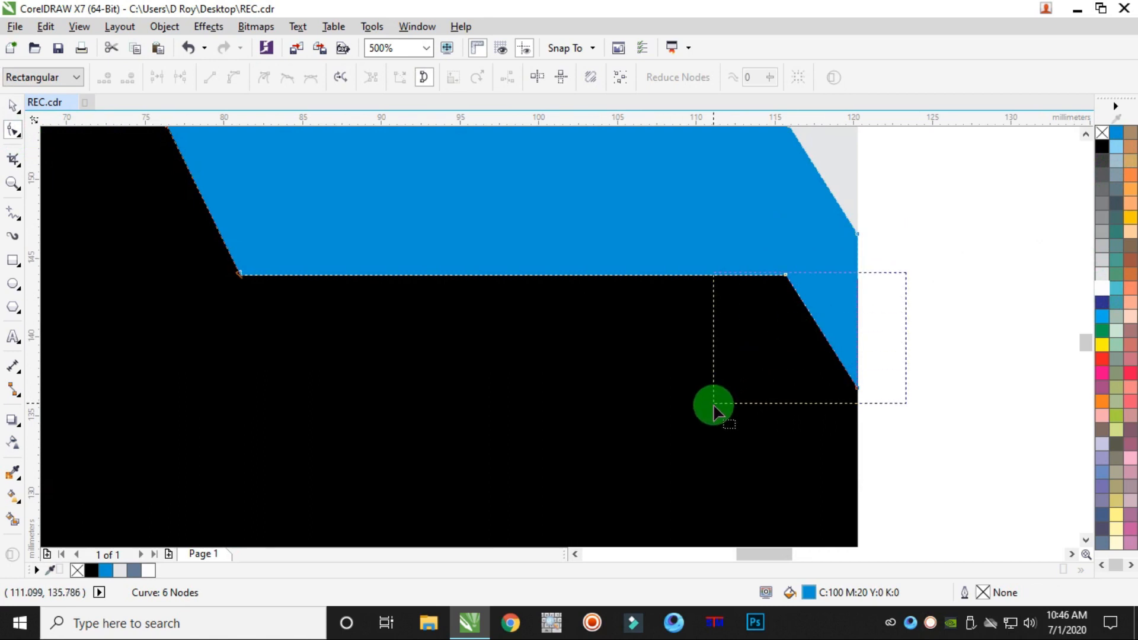
{"action": "left_click_drag", "start_coordinate": [930, 258], "coordinate": [799, 398]}
{"action": "left_click", "coordinate": [809, 281]}
{"action": "left_click_drag", "start_coordinate": [786, 277], "coordinate": [764, 283]}
{"action": "scroll", "coordinate": [821, 261], "scroll_direction": "down", "scroll_amount": 1}
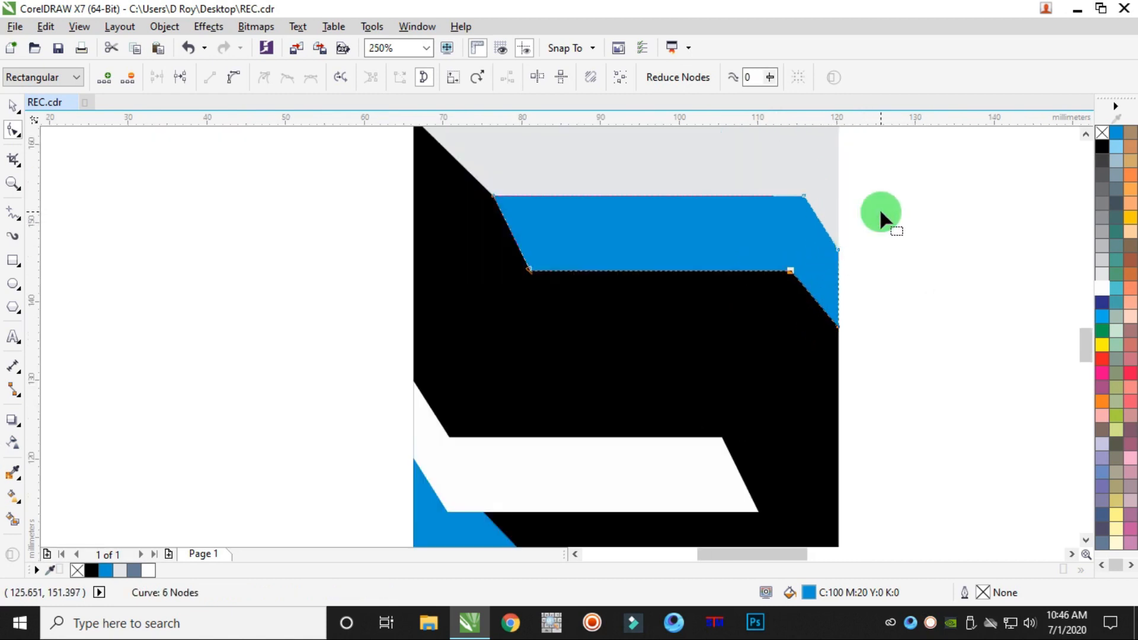
{"action": "scroll", "coordinate": [807, 200], "scroll_direction": "up", "scroll_amount": 2}
{"action": "left_click_drag", "start_coordinate": [771, 169], "coordinate": [748, 169]}
{"action": "scroll", "coordinate": [816, 203], "scroll_direction": "down", "scroll_amount": 2}
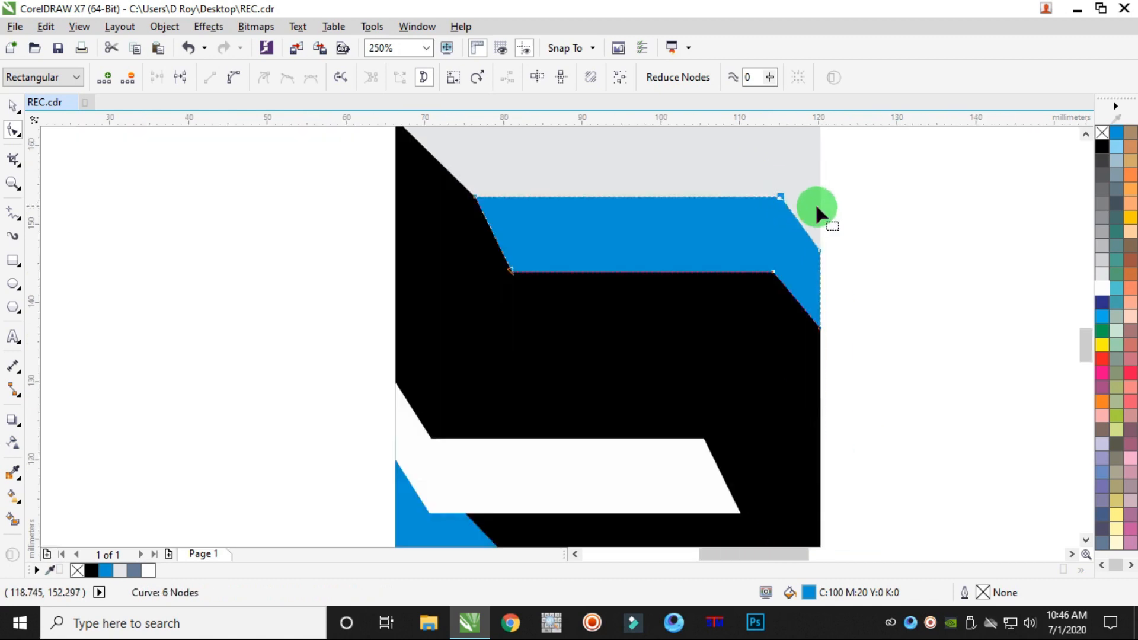
Move the white band's two left bend nodes about 1.8 mm away from the card's left edge
{"action": "scroll", "coordinate": [932, 241], "scroll_direction": "down", "scroll_amount": 2}
{"action": "scroll", "coordinate": [836, 311], "scroll_direction": "up", "scroll_amount": 2}
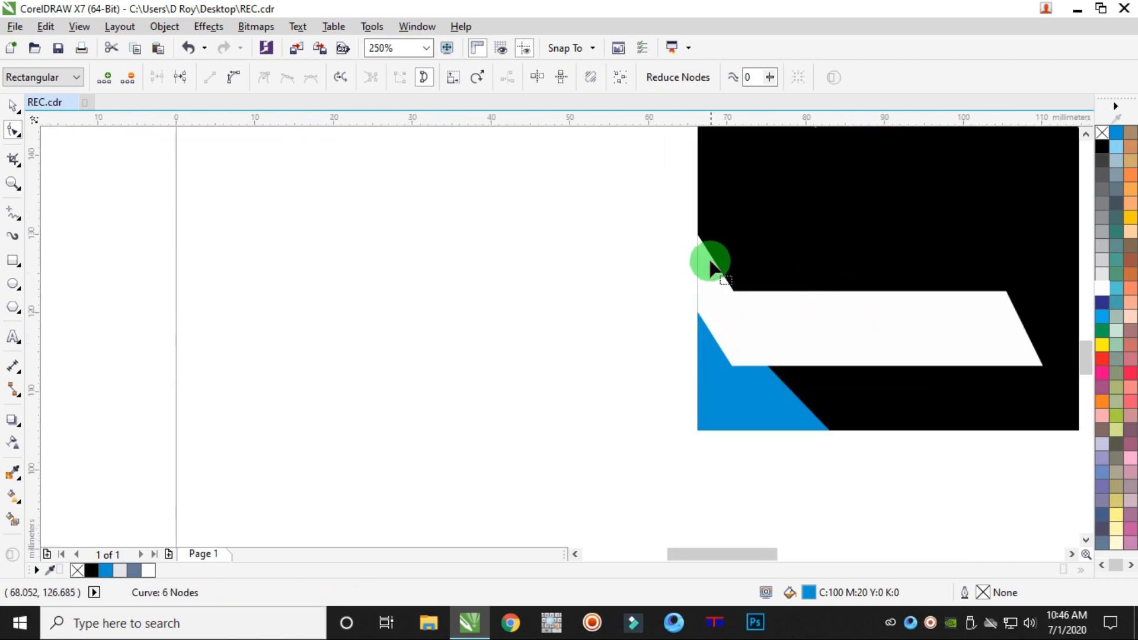
{"action": "left_click", "coordinate": [741, 278]}
{"action": "left_click_drag", "start_coordinate": [734, 290], "coordinate": [748, 291]}
{"action": "left_click_drag", "start_coordinate": [733, 364], "coordinate": [745, 364]}
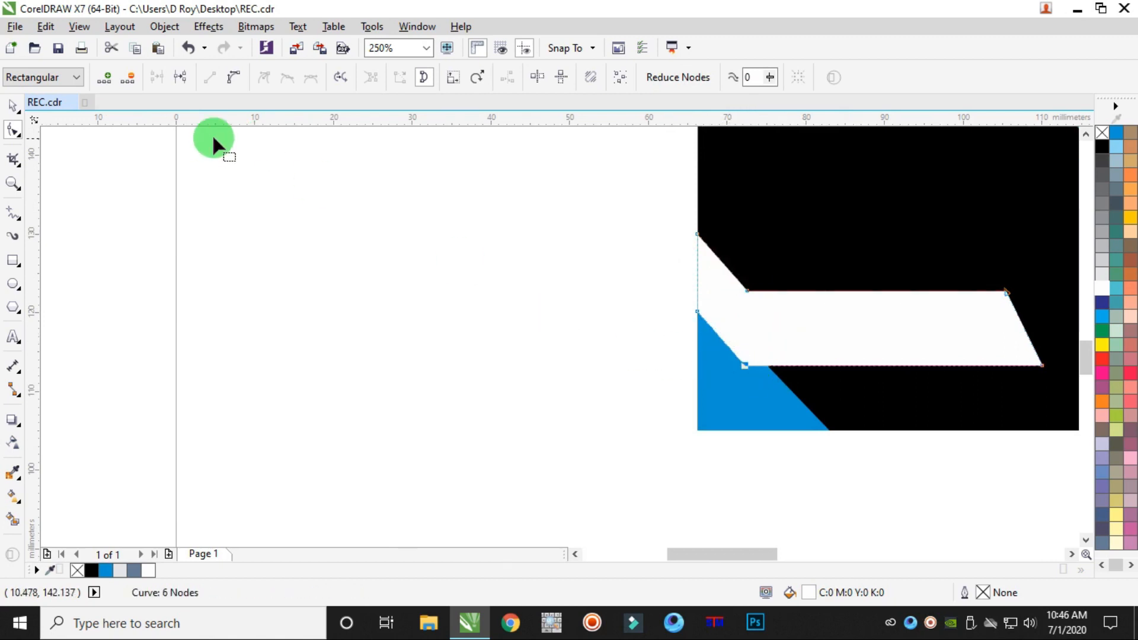
{"action": "left_click", "coordinate": [13, 106]}
{"action": "left_click", "coordinate": [533, 255]}
{"action": "scroll", "coordinate": [592, 281], "scroll_direction": "down", "scroll_amount": 3}
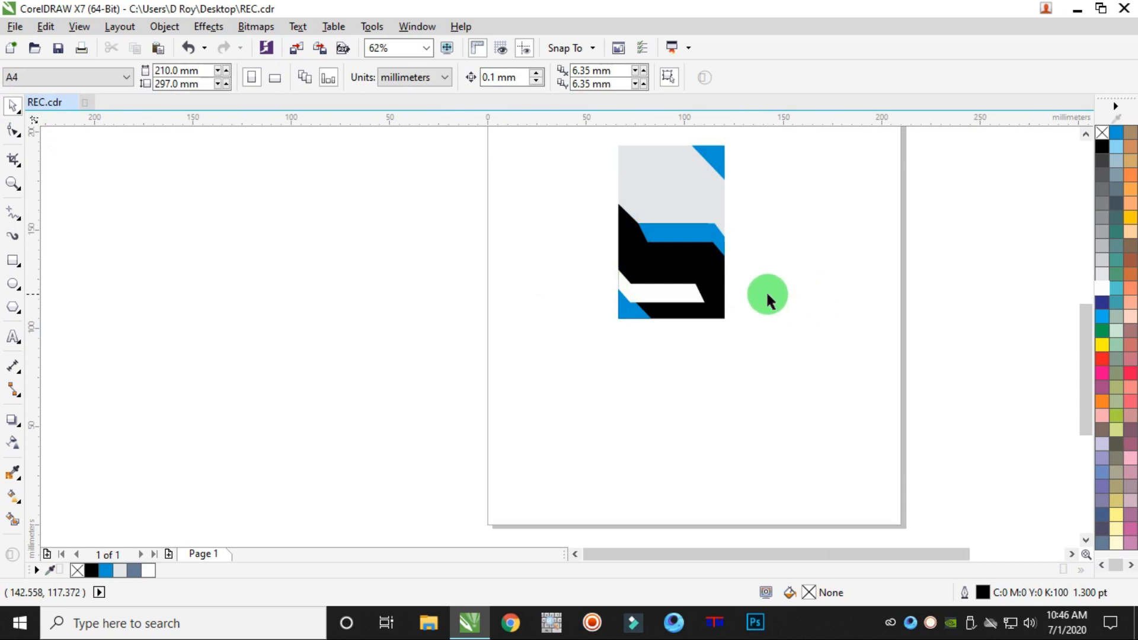
Bring the white band's two left bend nodes about 1.1 mm back toward the card's left edge
{"action": "scroll", "coordinate": [697, 305], "scroll_direction": "up", "scroll_amount": 3}
{"action": "left_click", "coordinate": [579, 273]}
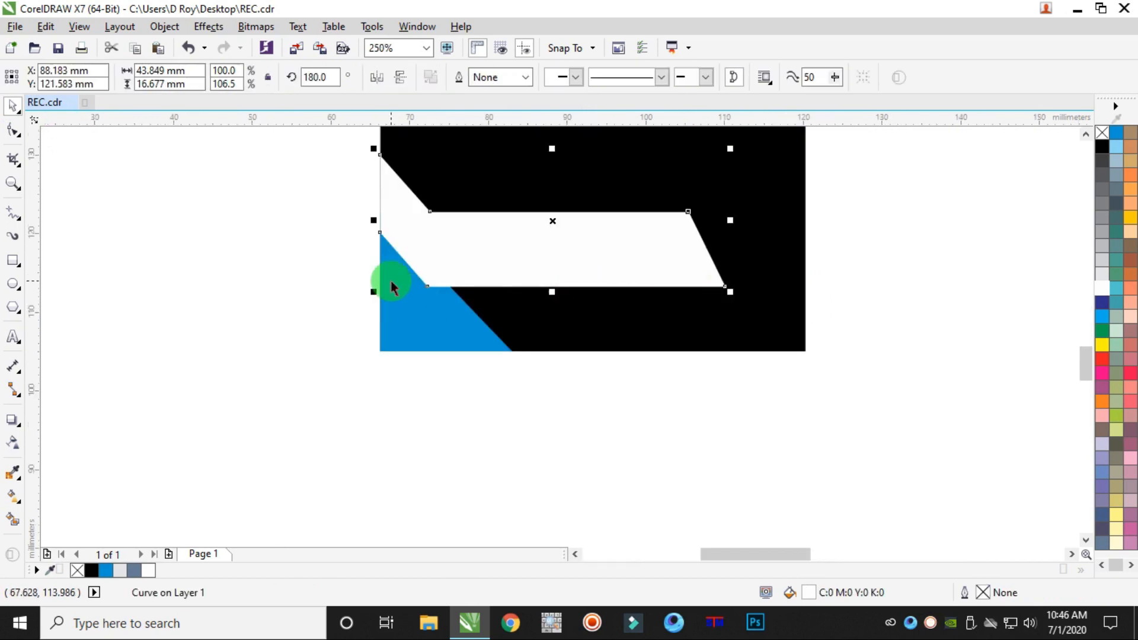
{"action": "scroll", "coordinate": [391, 288], "scroll_direction": "up", "scroll_amount": 2}
{"action": "scroll", "coordinate": [320, 267], "scroll_direction": "down", "scroll_amount": 2}
{"action": "left_click", "coordinate": [13, 131]}
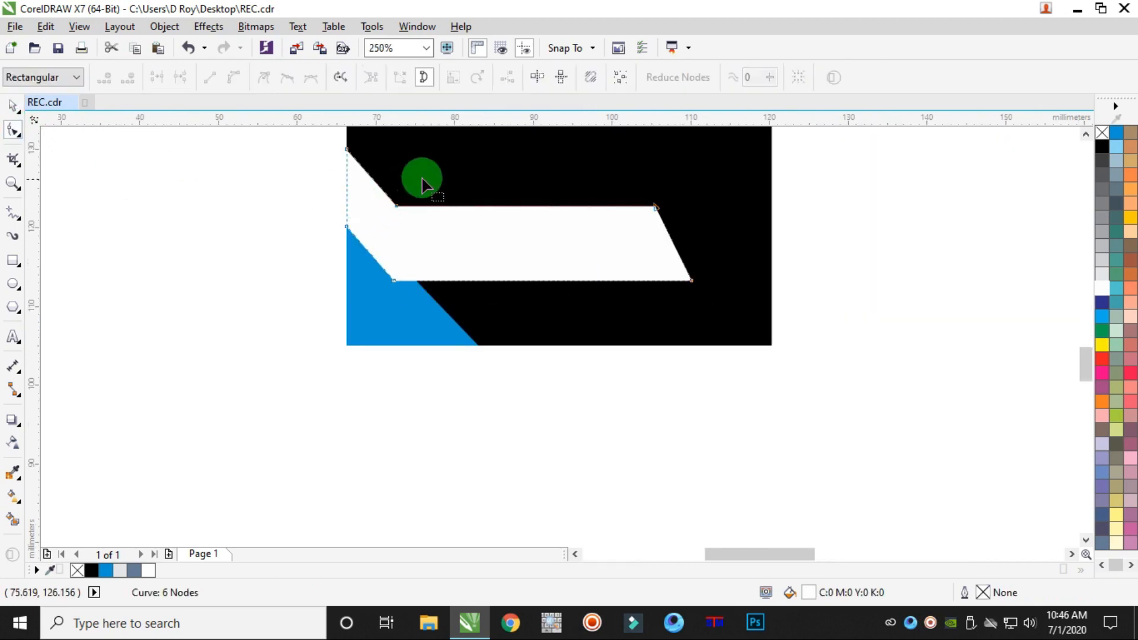
{"action": "scroll", "coordinate": [392, 285], "scroll_direction": "up", "scroll_amount": 2}
{"action": "left_click_drag", "start_coordinate": [381, 286], "coordinate": [367, 290]}
{"action": "scroll", "coordinate": [368, 290], "scroll_direction": "down", "scroll_amount": 4}
{"action": "left_click", "coordinate": [13, 106]}
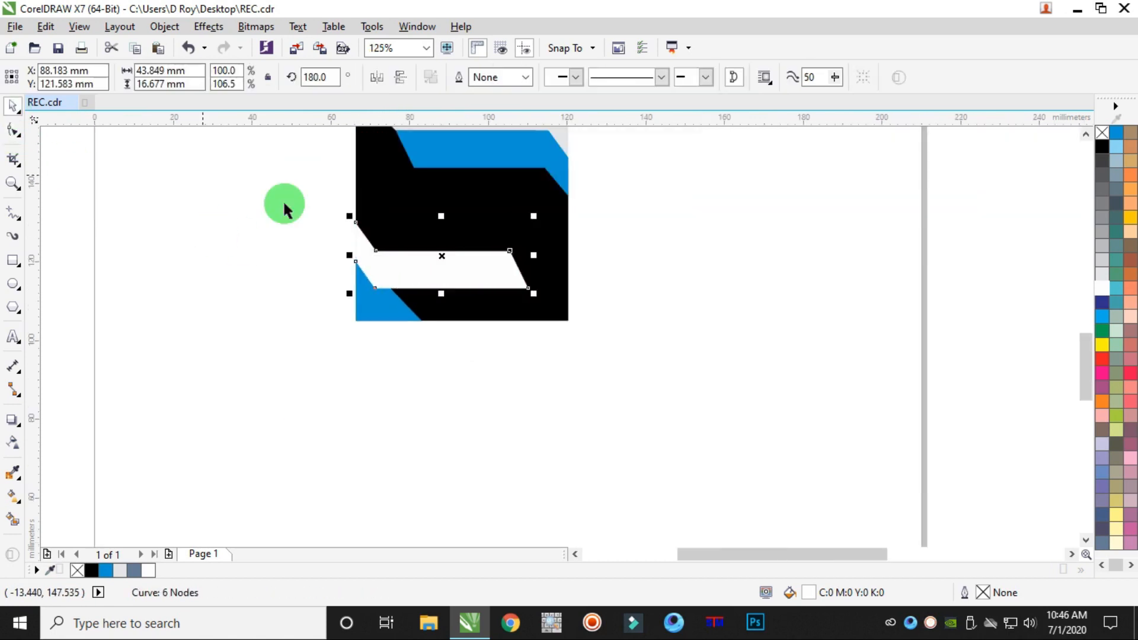
Nudge the white band about 3.3 mm down in 0.1 mm increments
{"action": "scroll", "coordinate": [411, 275], "scroll_direction": "up", "scroll_amount": 2}
{"action": "key", "text": "Down"}
{"action": "key", "text": "Down"}
{"action": "key", "text": "Down"}
{"action": "key", "text": "Down"}
{"action": "key", "text": "Down"}
{"action": "key", "text": "Down"}
{"action": "key", "text": "Down"}
{"action": "key", "text": "Down"}
{"action": "key", "text": "Down"}
{"action": "key", "text": "Down"}
{"action": "key", "text": "Down"}
{"action": "key", "text": "Down"}
{"action": "key", "text": "Down"}
{"action": "key", "text": "Down"}
{"action": "key", "text": "Down"}
{"action": "key", "text": "Down"}
{"action": "key", "text": "Down"}
{"action": "key", "text": "Down"}
{"action": "key", "text": "Down"}
{"action": "key", "text": "Down"}
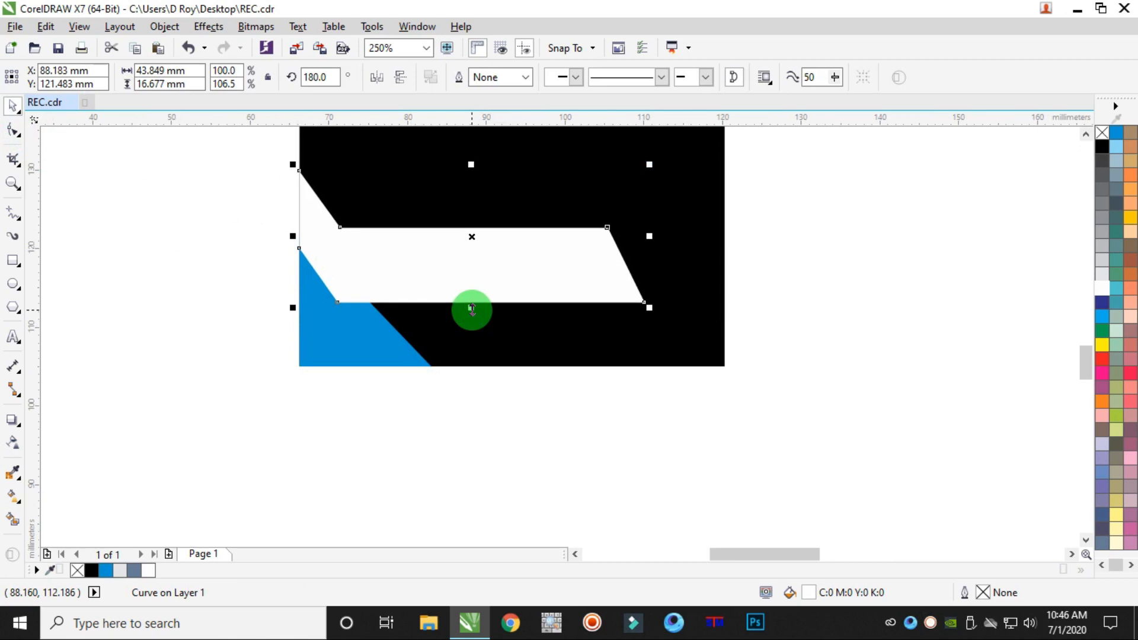
{"action": "key", "text": "Down"}
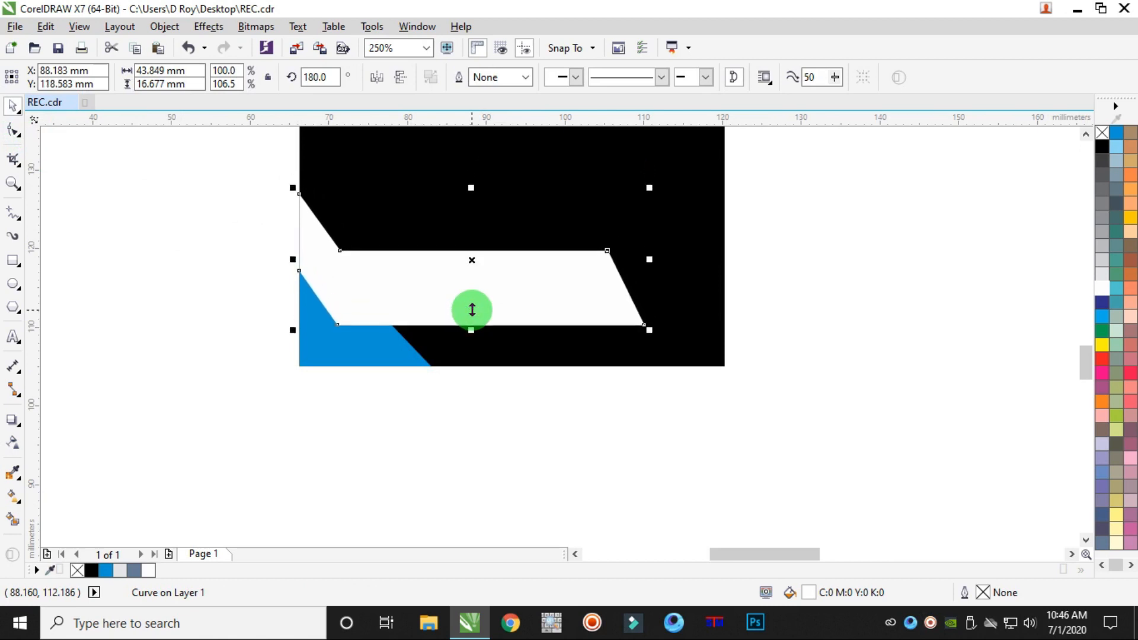
{"action": "left_click", "coordinate": [839, 267]}
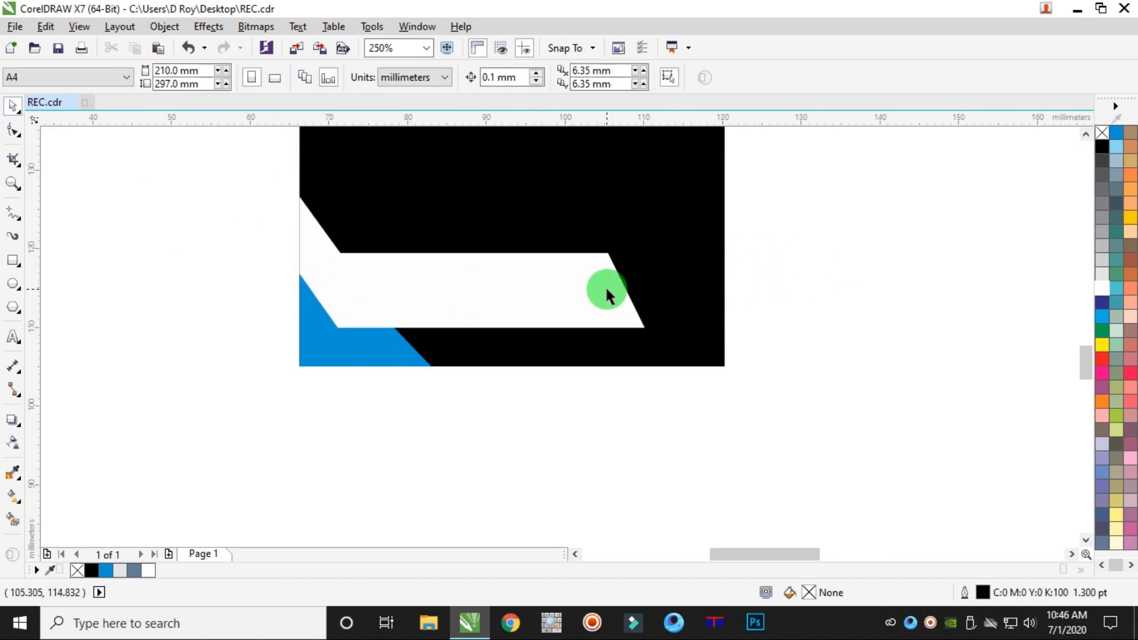
Draw a rectangle about 85 × 118 mm surrounding the whole card
{"action": "scroll", "coordinate": [630, 279], "scroll_direction": "down", "scroll_amount": 4}
{"action": "scroll", "coordinate": [620, 215], "scroll_direction": "up", "scroll_amount": 2}
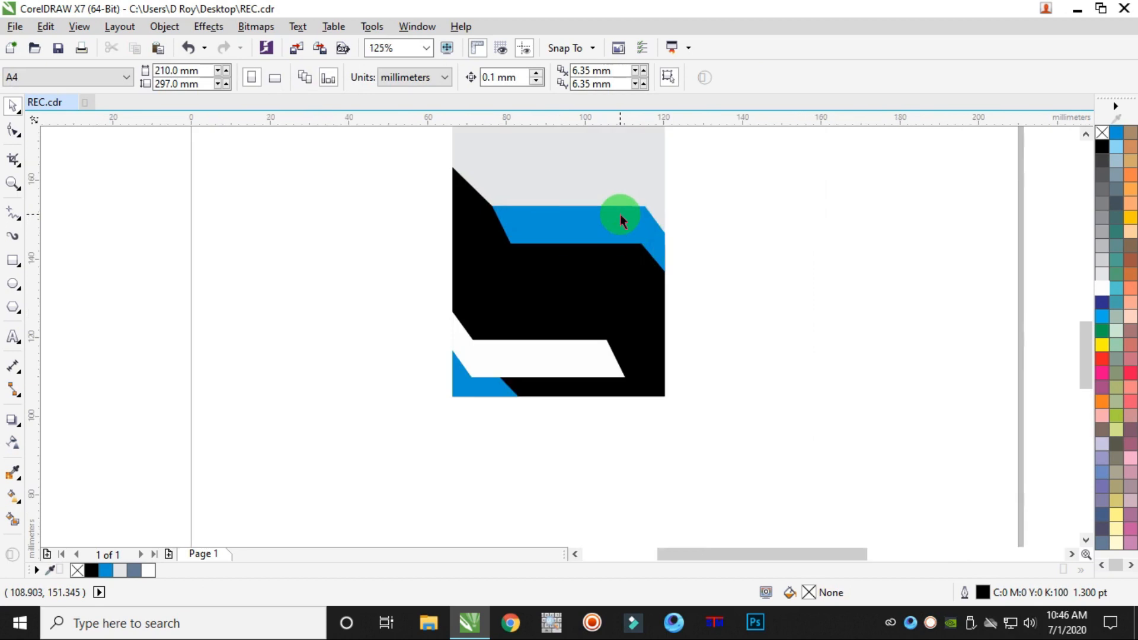
{"action": "scroll", "coordinate": [620, 215], "scroll_direction": "down", "scroll_amount": 2}
{"action": "scroll", "coordinate": [619, 178], "scroll_direction": "down", "scroll_amount": 1}
{"action": "scroll", "coordinate": [617, 163], "scroll_direction": "up", "scroll_amount": 3}
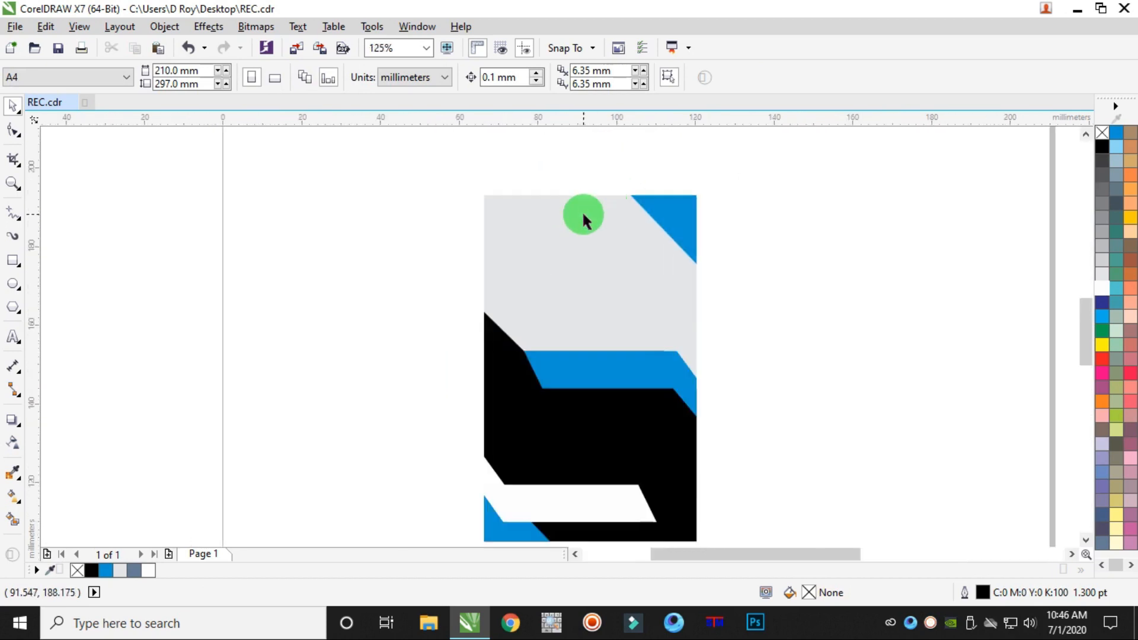
{"action": "left_click", "coordinate": [16, 263]}
{"action": "scroll", "coordinate": [282, 305], "scroll_direction": "down", "scroll_amount": 2}
{"action": "left_click_drag", "start_coordinate": [349, 215], "coordinate": [517, 447]}
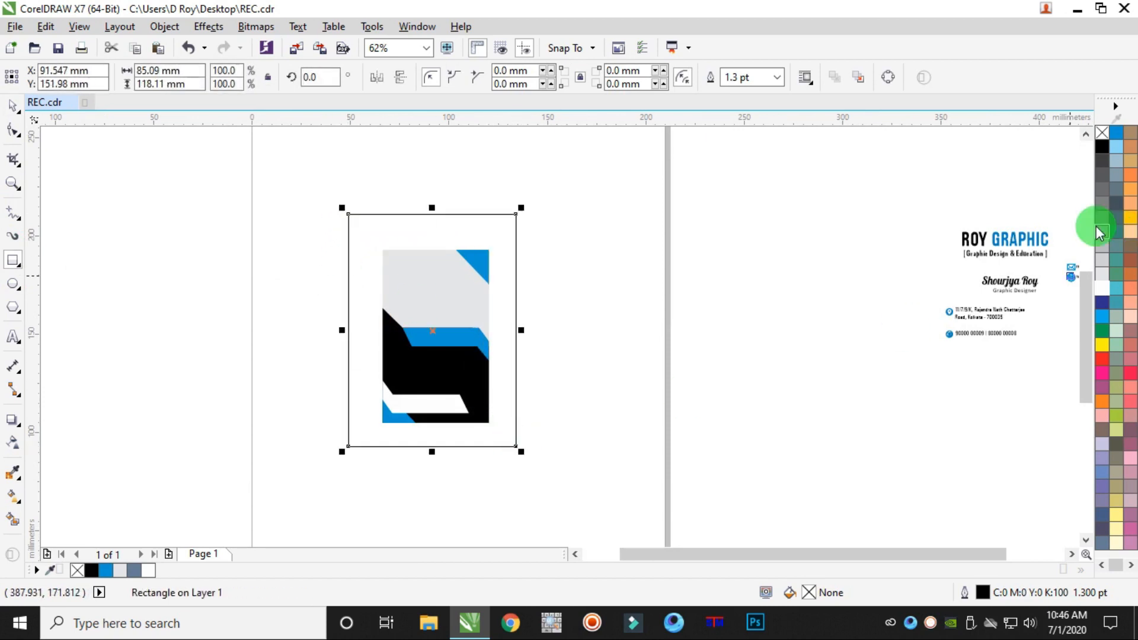
Fill the surrounding rectangle with 50% black and no outline, and send it behind the card
{"action": "left_click", "coordinate": [1102, 217]}
{"action": "right_click", "coordinate": [1102, 133]}
{"action": "key", "text": "shift+Page_Down"}
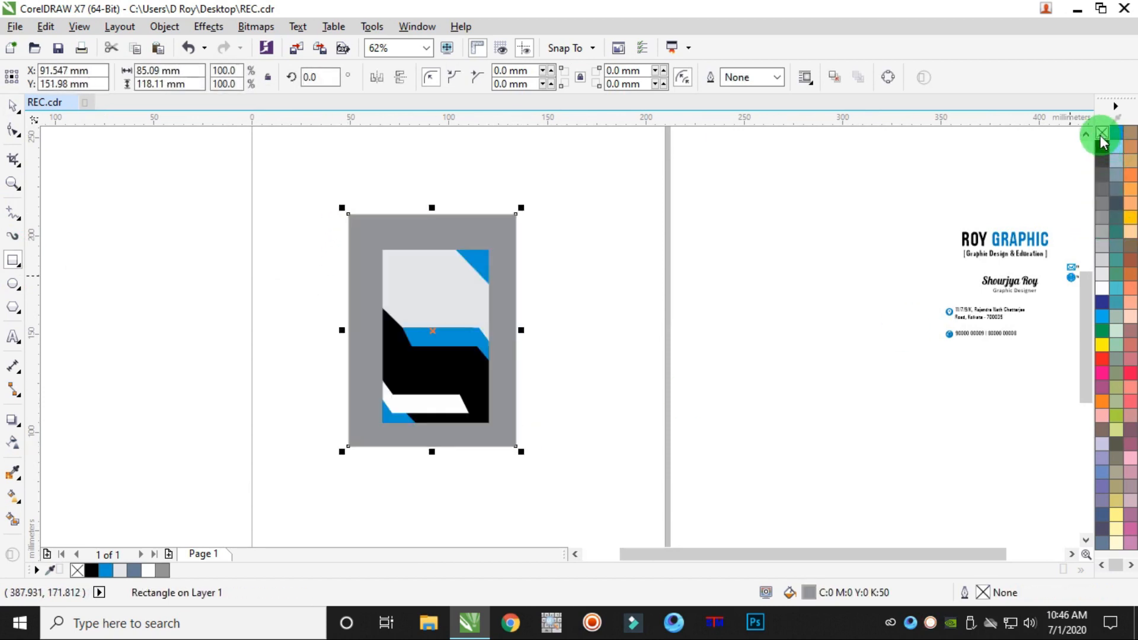
Change the card's light grey background rectangle to a white fill
{"action": "left_click", "coordinate": [12, 105]}
{"action": "left_click", "coordinate": [430, 265]}
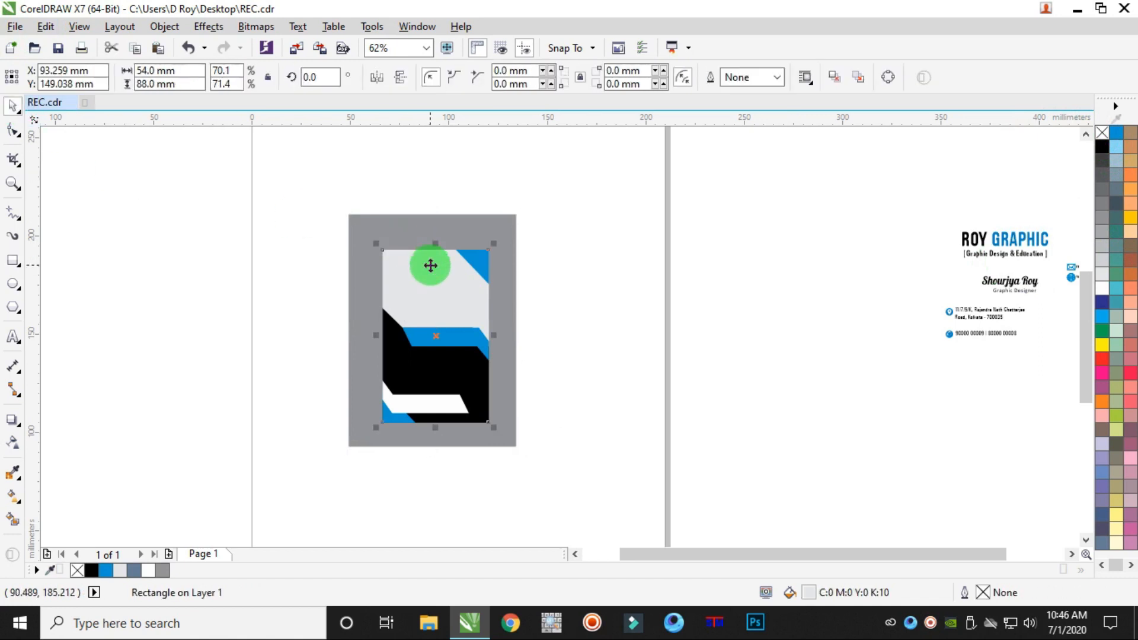
{"action": "left_click", "coordinate": [1102, 289]}
{"action": "left_click", "coordinate": [326, 291]}
Reshape the white band's upper-left slant, moving its bend node about 1.6 mm right and its edge node about 1.3 mm up
{"action": "scroll", "coordinate": [396, 422], "scroll_direction": "up", "scroll_amount": 3}
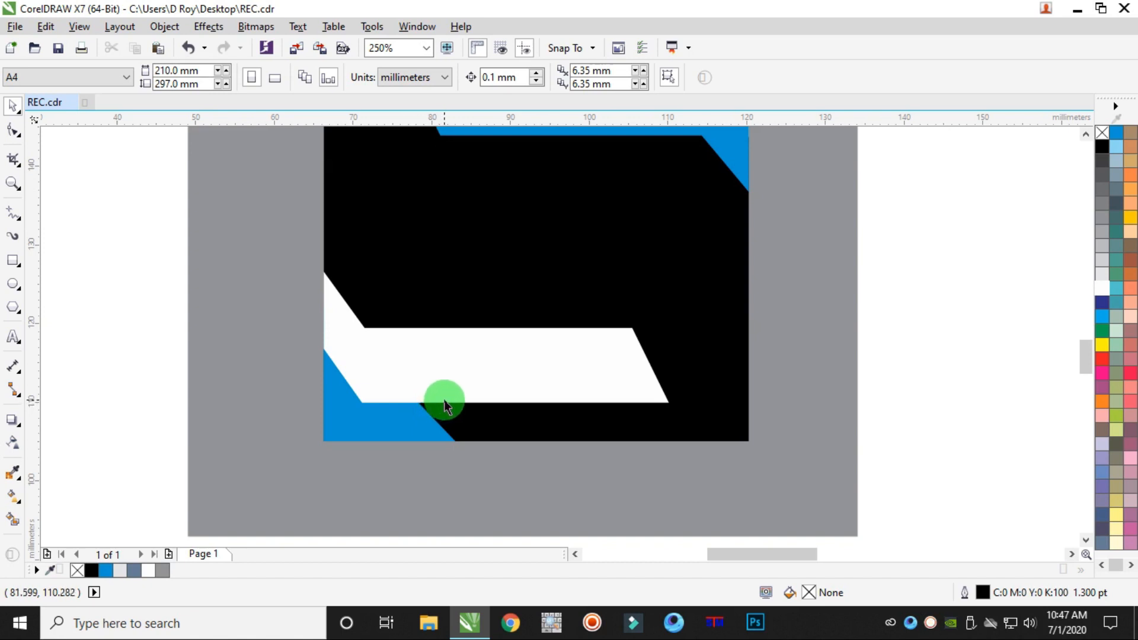
{"action": "scroll", "coordinate": [356, 348], "scroll_direction": "up", "scroll_amount": 2}
{"action": "left_click", "coordinate": [399, 333]}
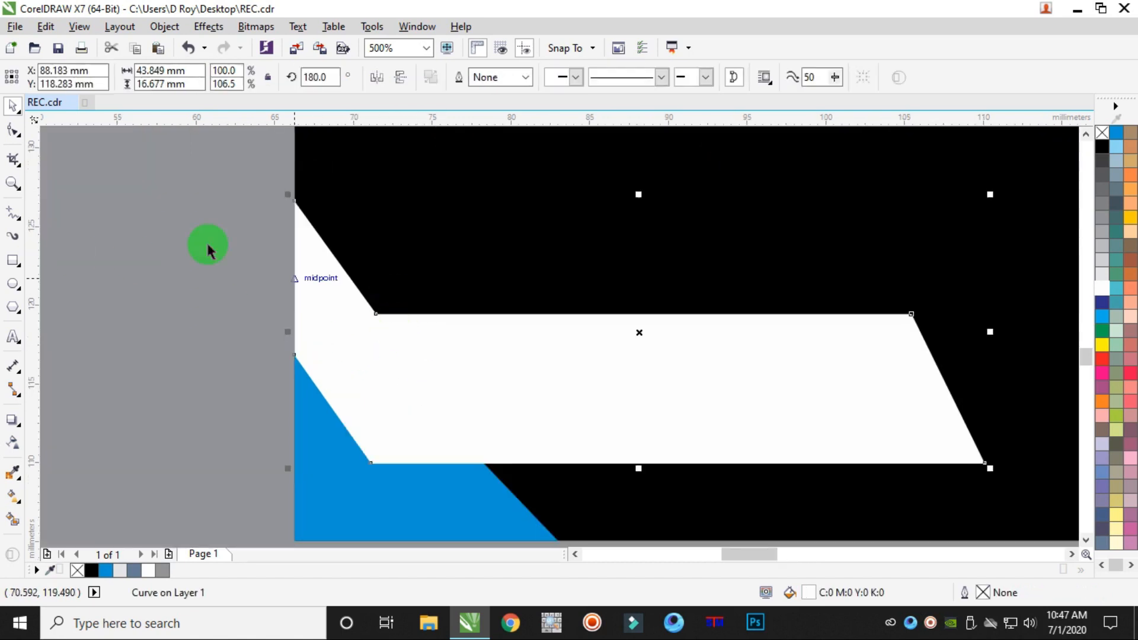
{"action": "left_click", "coordinate": [13, 130]}
{"action": "left_click_drag", "start_coordinate": [323, 243], "coordinate": [382, 259]}
{"action": "key", "text": "ctrl+z"}
{"action": "left_click", "coordinate": [222, 276]}
{"action": "left_click", "coordinate": [392, 329]}
{"action": "scroll", "coordinate": [456, 382], "scroll_direction": "down", "scroll_amount": 2}
{"action": "scroll", "coordinate": [381, 300], "scroll_direction": "up", "scroll_amount": 2}
{"action": "scroll", "coordinate": [444, 361], "scroll_direction": "down", "scroll_amount": 4}
{"action": "scroll", "coordinate": [453, 368], "scroll_direction": "up", "scroll_amount": 4}
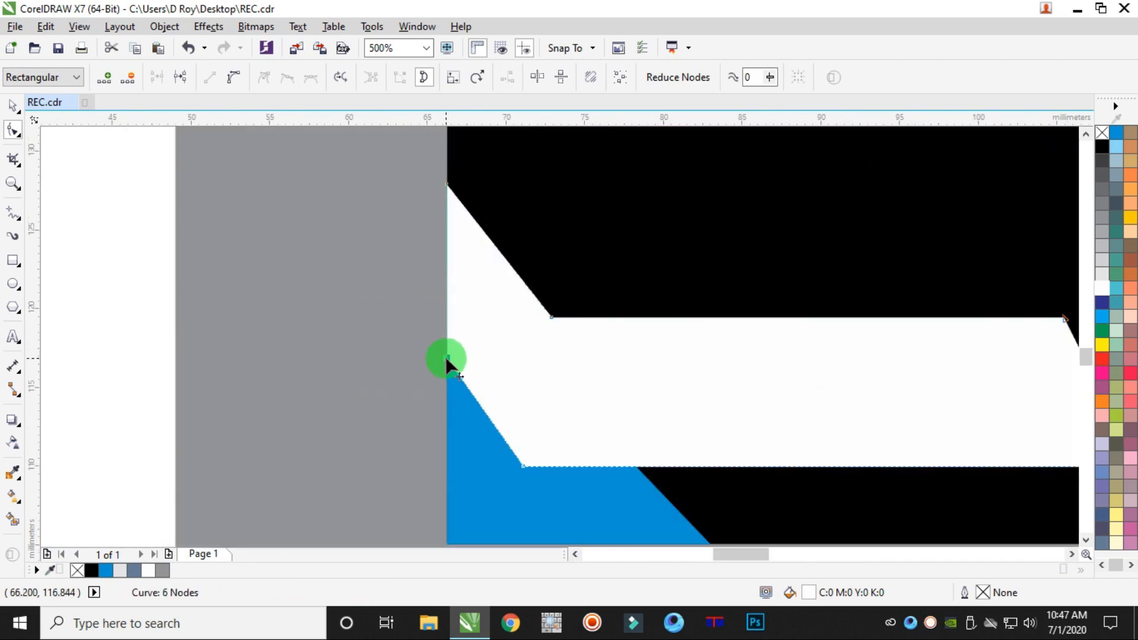
Lower the white band's bottom node on the card's left edge by about 0.7 mm
{"action": "mouse_move", "coordinate": [446, 357]}
{"action": "left_mouse_down"}
{"action": "mouse_move", "coordinate": [446, 375]}
{"action": "mouse_move", "coordinate": [454, 368]}
{"action": "left_mouse_up"}
{"action": "scroll", "coordinate": [473, 375], "scroll_direction": "down", "scroll_amount": 2}
{"action": "scroll", "coordinate": [470, 380], "scroll_direction": "up", "scroll_amount": 2}
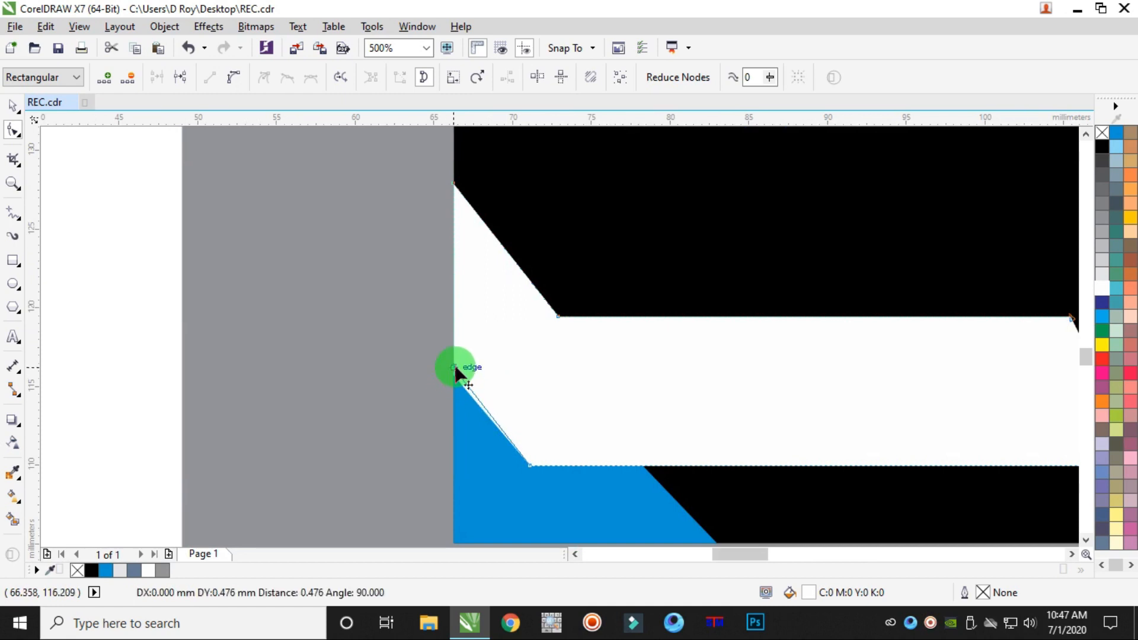
{"action": "left_click", "coordinate": [13, 105]}
{"action": "left_click", "coordinate": [102, 181]}
{"action": "scroll", "coordinate": [265, 255], "scroll_direction": "down", "scroll_amount": 2}
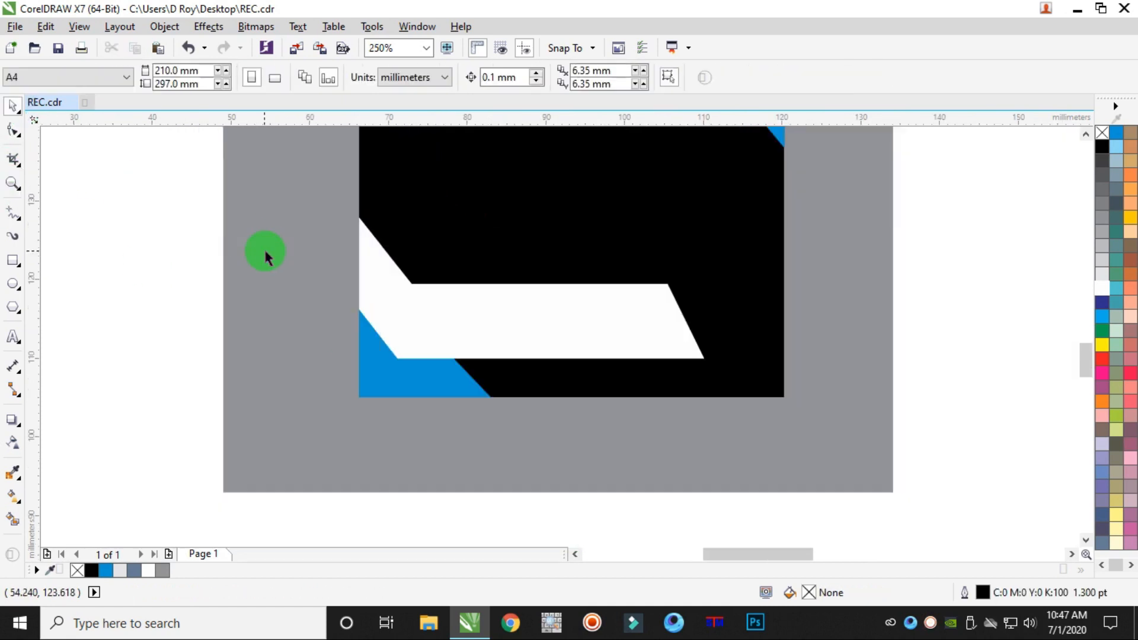
Move the white band's lower-left edge node a further 0.8 mm or so down along the card's edge
{"action": "left_click", "coordinate": [379, 310]}
{"action": "scroll", "coordinate": [372, 350], "scroll_direction": "up", "scroll_amount": 4}
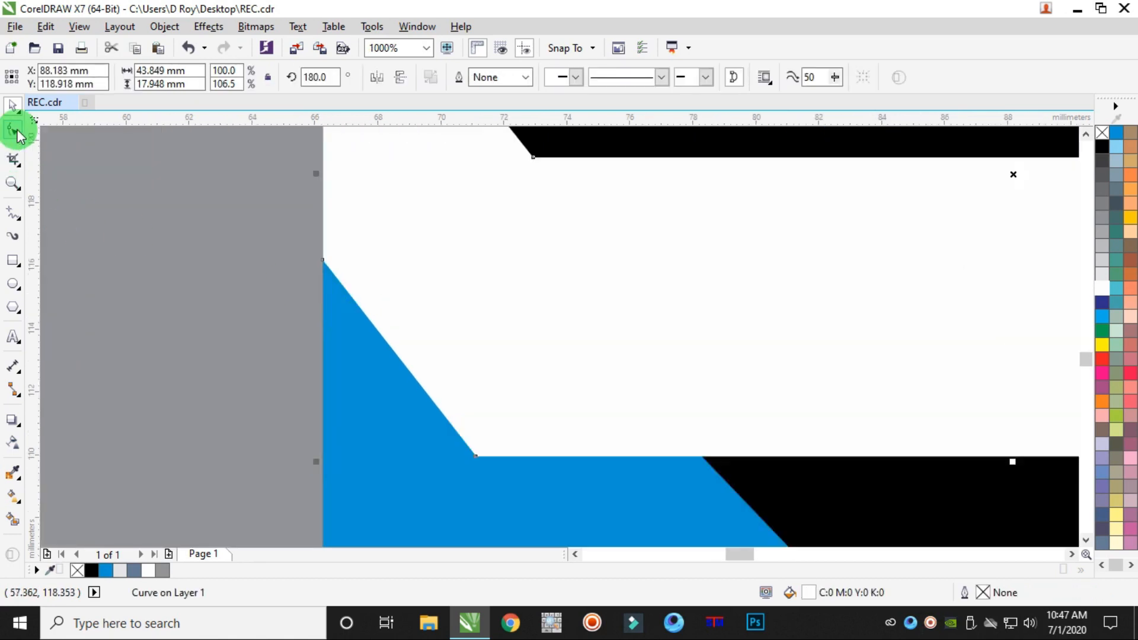
{"action": "left_click", "coordinate": [18, 136]}
{"action": "left_click_drag", "start_coordinate": [323, 258], "coordinate": [325, 284]}
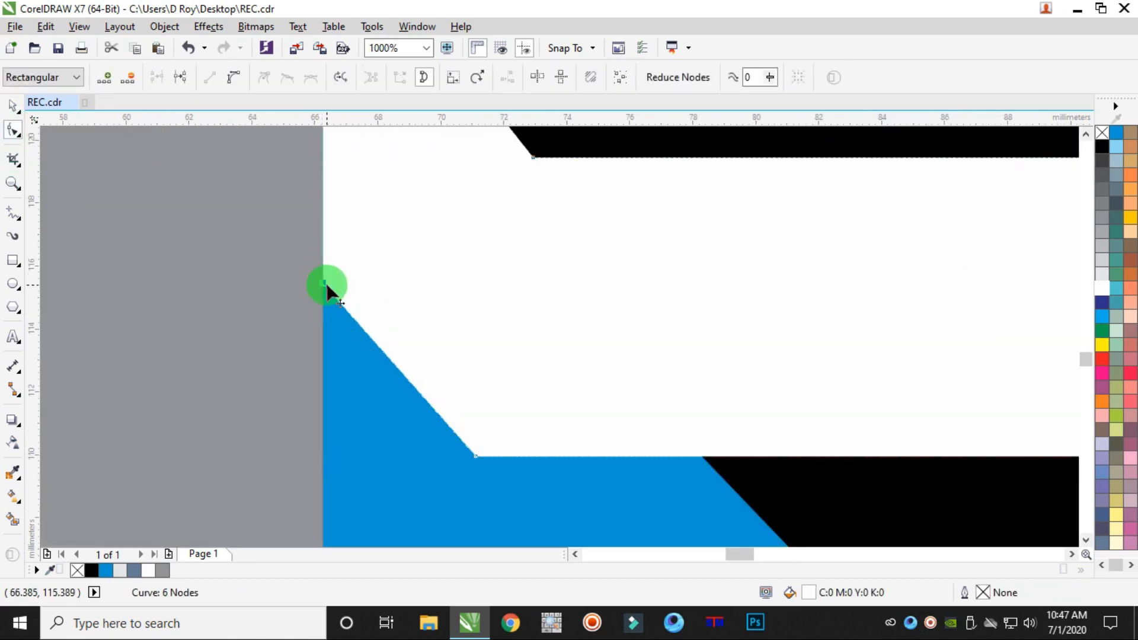
{"action": "scroll", "coordinate": [326, 282], "scroll_direction": "down", "scroll_amount": 4}
{"action": "left_click", "coordinate": [13, 105]}
{"action": "left_click", "coordinate": [218, 274]}
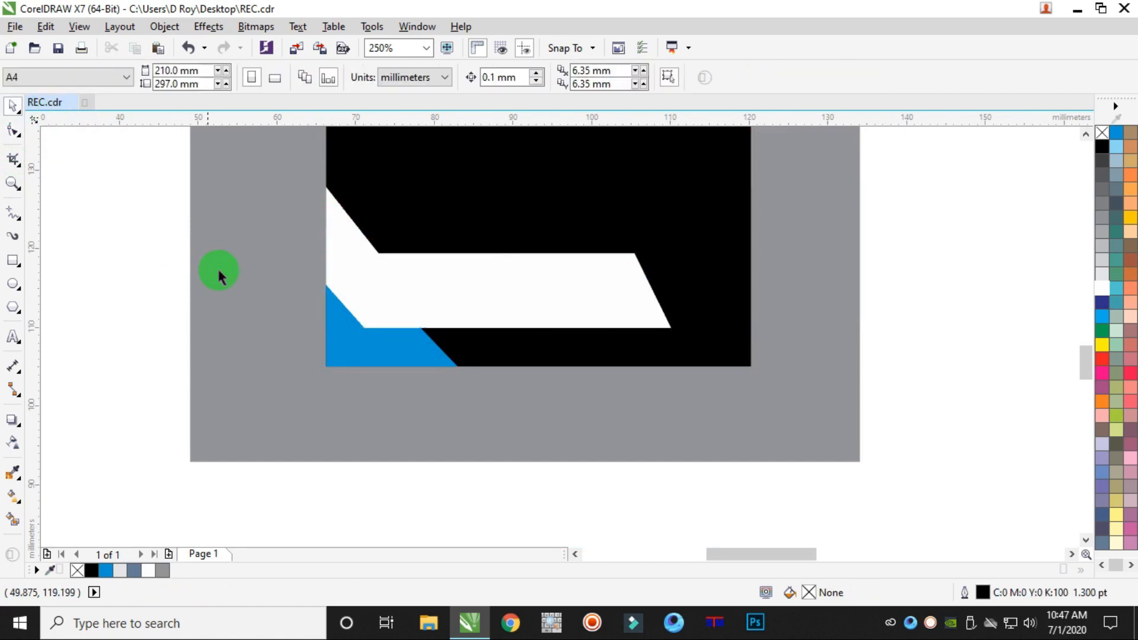
Raise the blue band's upper node on the card's right edge by about 1.7 mm
{"action": "scroll", "coordinate": [252, 288], "scroll_direction": "down", "scroll_amount": 2}
{"action": "scroll", "coordinate": [506, 178], "scroll_direction": "down", "scroll_amount": 4}
{"action": "scroll", "coordinate": [502, 177], "scroll_direction": "up", "scroll_amount": 4}
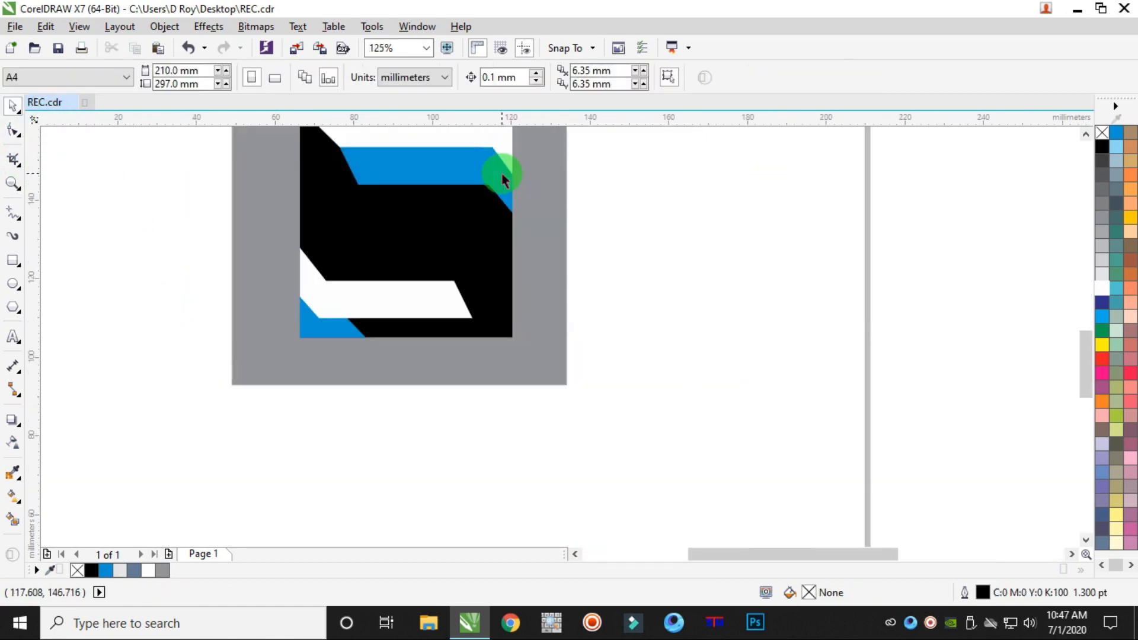
{"action": "scroll", "coordinate": [502, 178], "scroll_direction": "up", "scroll_amount": 1}
{"action": "scroll", "coordinate": [519, 172], "scroll_direction": "down", "scroll_amount": 1}
{"action": "scroll", "coordinate": [496, 241], "scroll_direction": "up", "scroll_amount": 2}
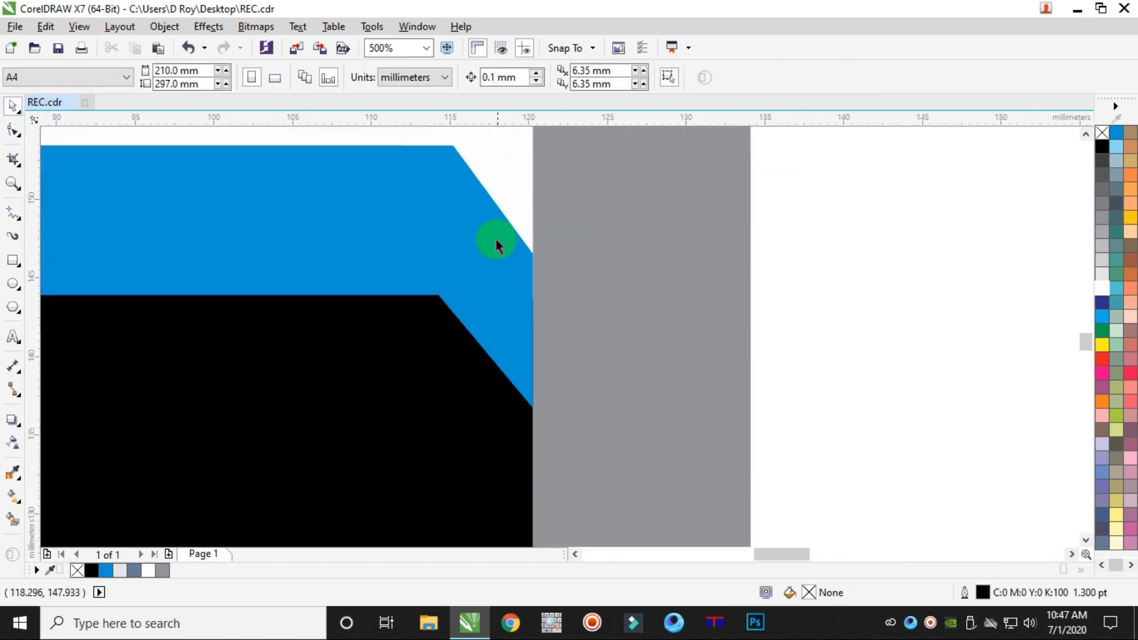
{"action": "left_click", "coordinate": [496, 240]}
{"action": "left_click", "coordinate": [28, 126]}
{"action": "left_click", "coordinate": [506, 226]}
{"action": "left_click_drag", "start_coordinate": [535, 252], "coordinate": [536, 226]}
{"action": "scroll", "coordinate": [537, 383], "scroll_direction": "down", "scroll_amount": 2}
{"action": "left_click", "coordinate": [12, 106]}
{"action": "left_click", "coordinate": [764, 307]}
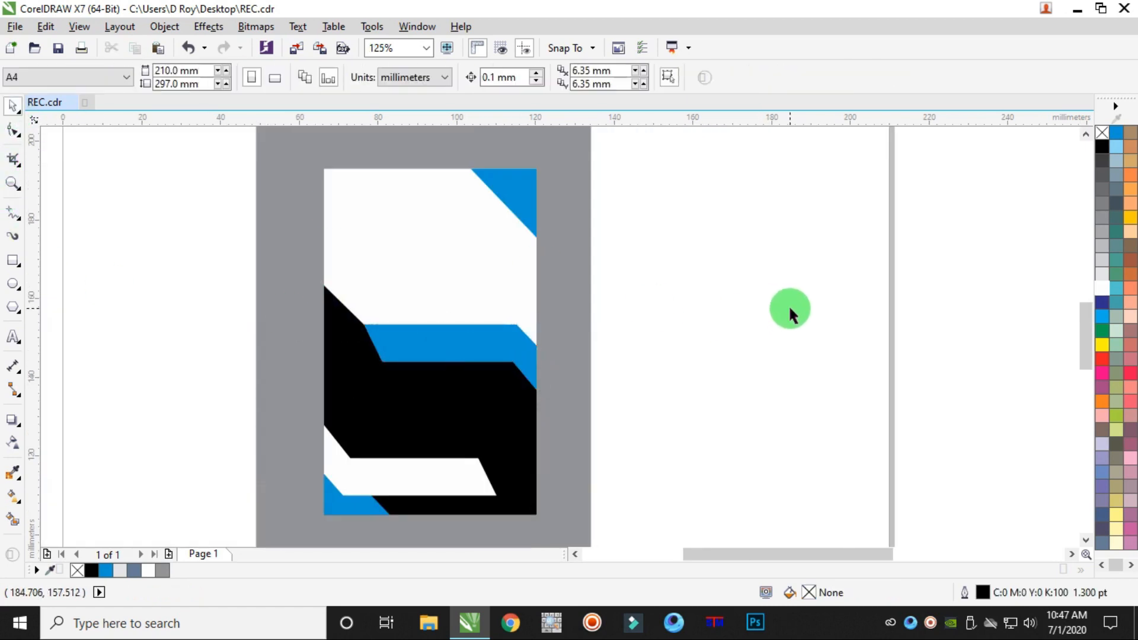
Select all six shapes that make up the 54 × 88 mm card and group them
{"action": "scroll", "coordinate": [788, 305], "scroll_direction": "down", "scroll_amount": 2}
{"action": "left_click_drag", "start_coordinate": [1064, 344], "coordinate": [1064, 341]}
{"action": "left_click_drag", "start_coordinate": [991, 275], "coordinate": [558, 288]}
{"action": "scroll", "coordinate": [676, 304], "scroll_direction": "up", "scroll_amount": 1}
{"action": "left_click_drag", "start_coordinate": [886, 218], "coordinate": [664, 423]}
{"action": "scroll", "coordinate": [733, 299], "scroll_direction": "up", "scroll_amount": 2}
{"action": "right_click", "coordinate": [734, 298]}
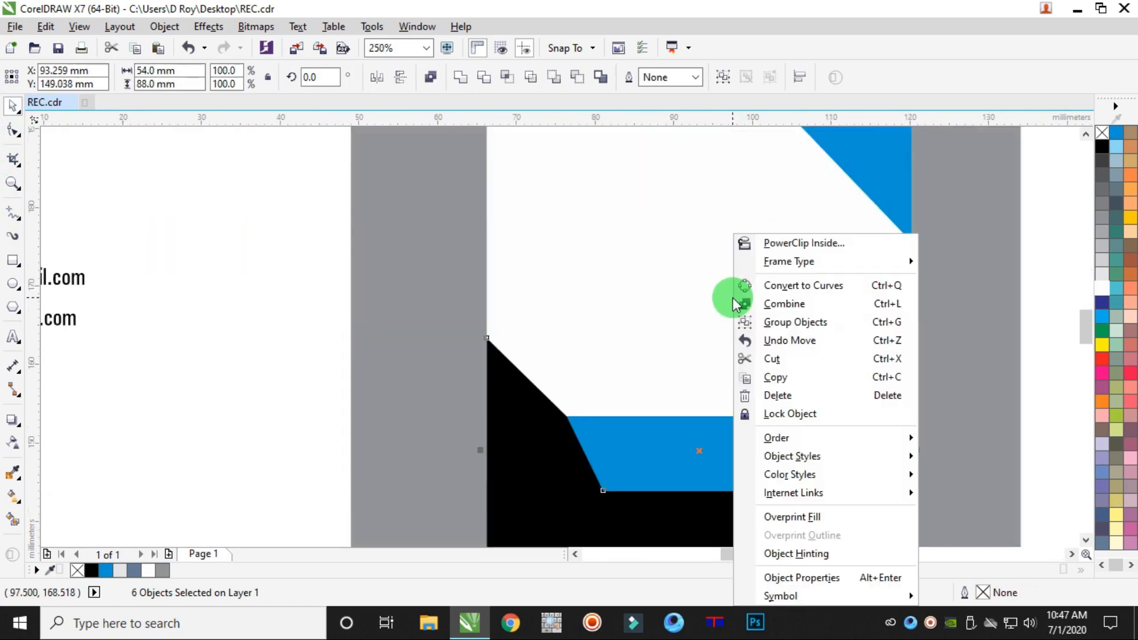
{"action": "left_click", "coordinate": [789, 324]}
{"action": "scroll", "coordinate": [790, 325], "scroll_direction": "down", "scroll_amount": 1}
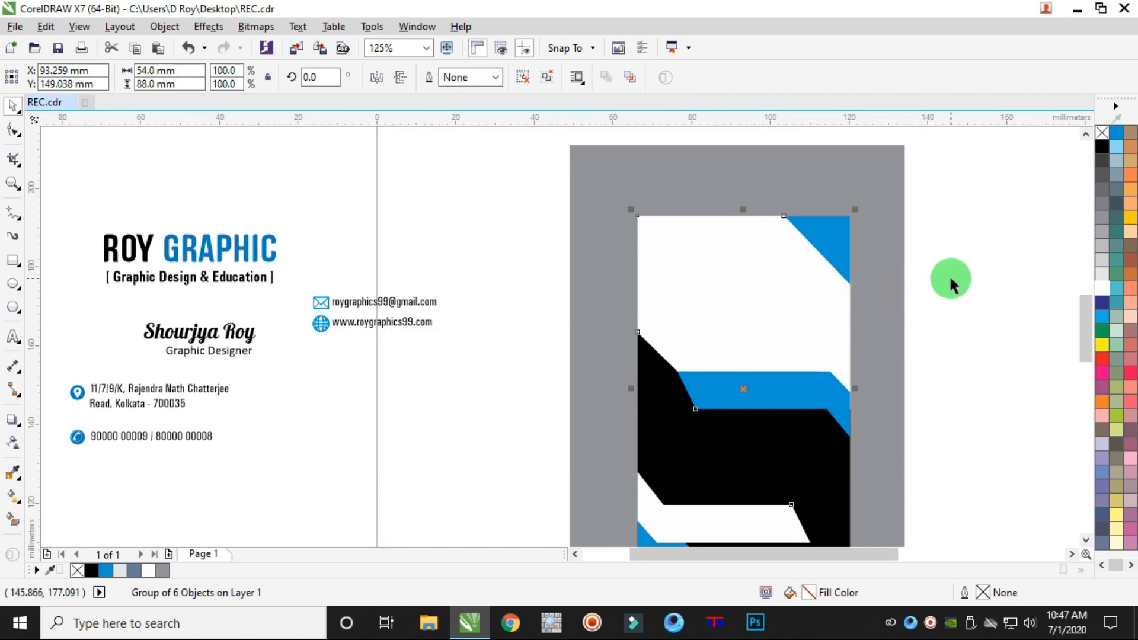
Move the ROY GRAPHIC logo text with its tagline onto the white area in the upper half of the card
{"action": "scroll", "coordinate": [960, 272], "scroll_direction": "down", "scroll_amount": 2}
{"action": "scroll", "coordinate": [990, 262], "scroll_direction": "up", "scroll_amount": 1}
{"action": "left_click_drag", "start_coordinate": [433, 230], "coordinate": [555, 290]}
{"action": "left_click_drag", "start_coordinate": [542, 276], "coordinate": [828, 299]}
{"action": "scroll", "coordinate": [827, 299], "scroll_direction": "up", "scroll_amount": 1}
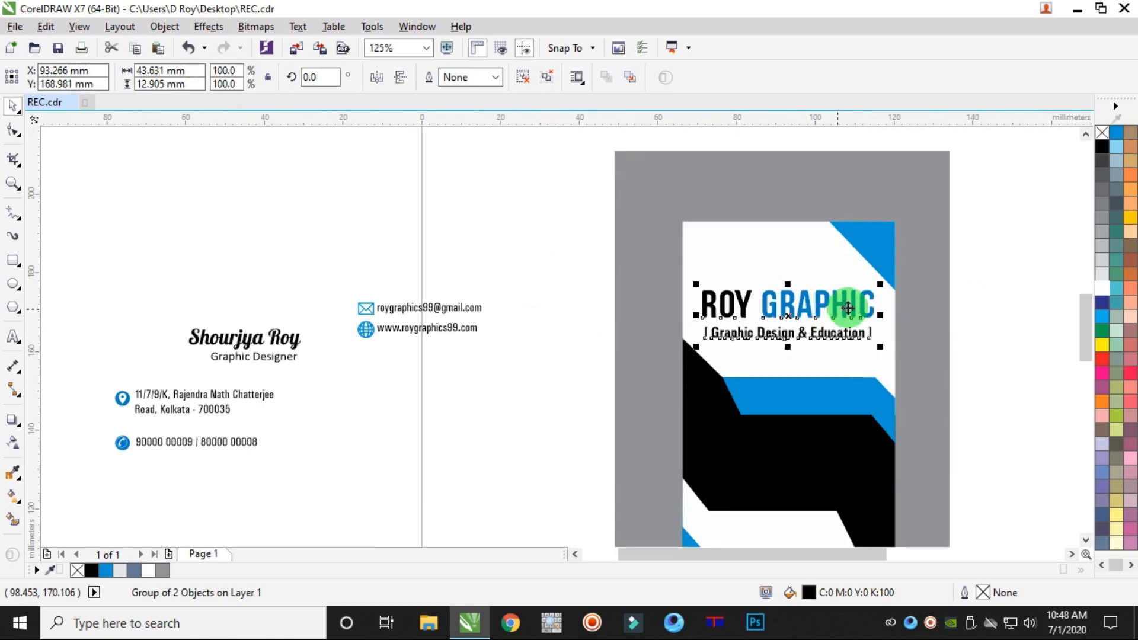
Narrow the ROY GRAPHIC logo text to about 41.3 mm wide, keeping it centred across the card
{"action": "scroll", "coordinate": [848, 308], "scroll_direction": "up", "scroll_amount": 2}
{"action": "left_click_drag", "start_coordinate": [884, 299], "coordinate": [840, 301]}
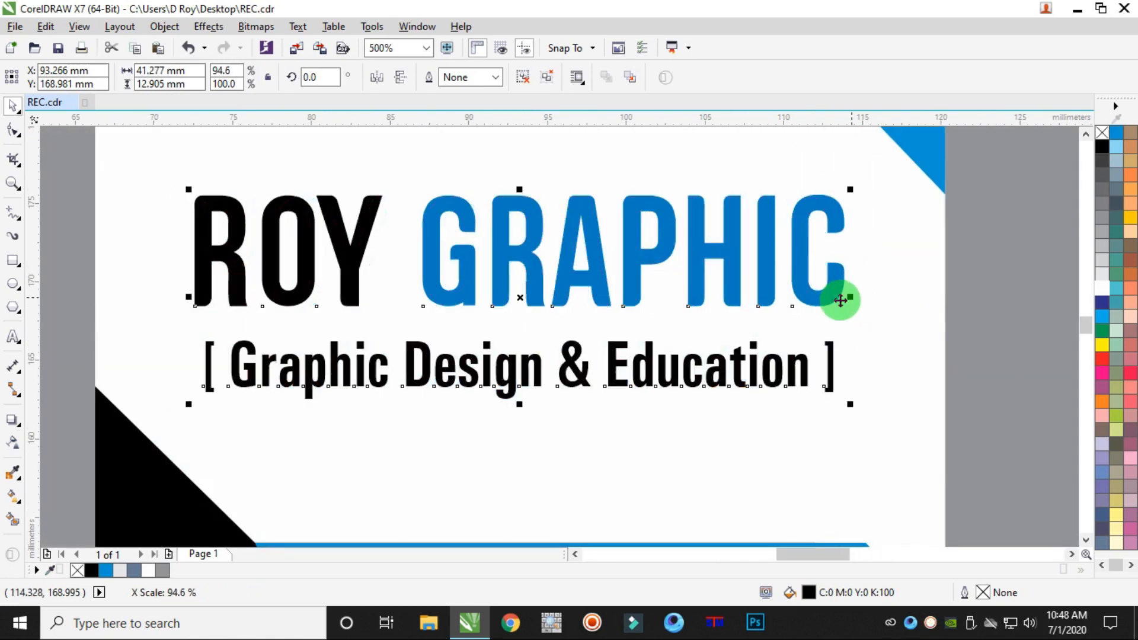
{"action": "scroll", "coordinate": [810, 301], "scroll_direction": "down", "scroll_amount": 2}
{"action": "left_click", "coordinate": [841, 306], "text": "shift"}
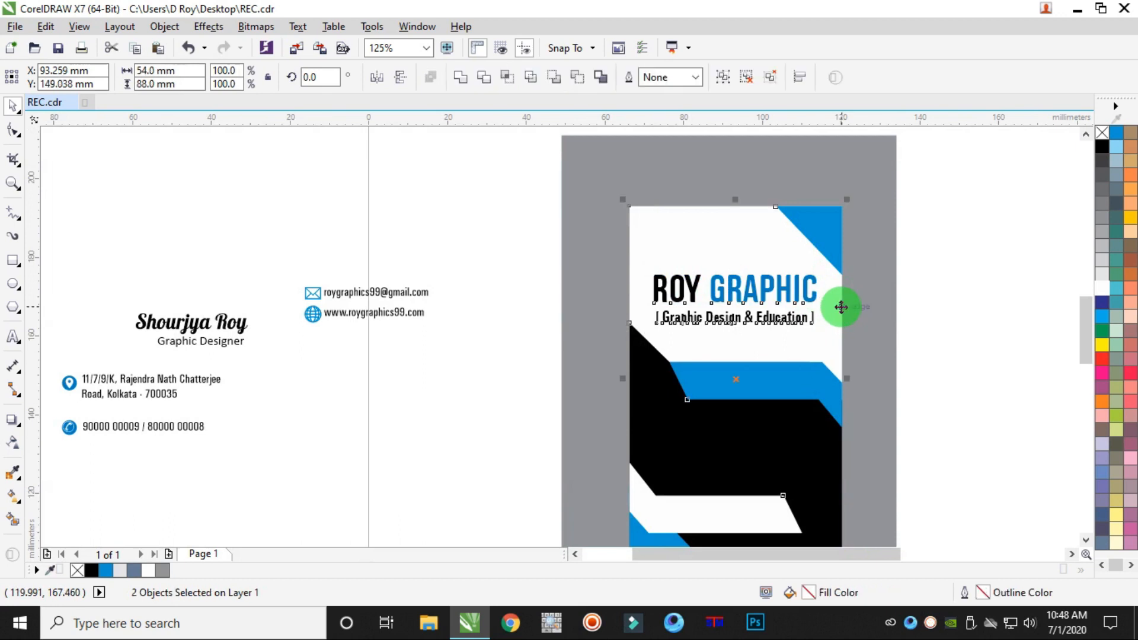
{"action": "left_click", "coordinate": [983, 275]}
Draw a square of about 4.7 mm above the logo text and rotate it by 45°
{"action": "scroll", "coordinate": [694, 246], "scroll_direction": "up", "scroll_amount": 2}
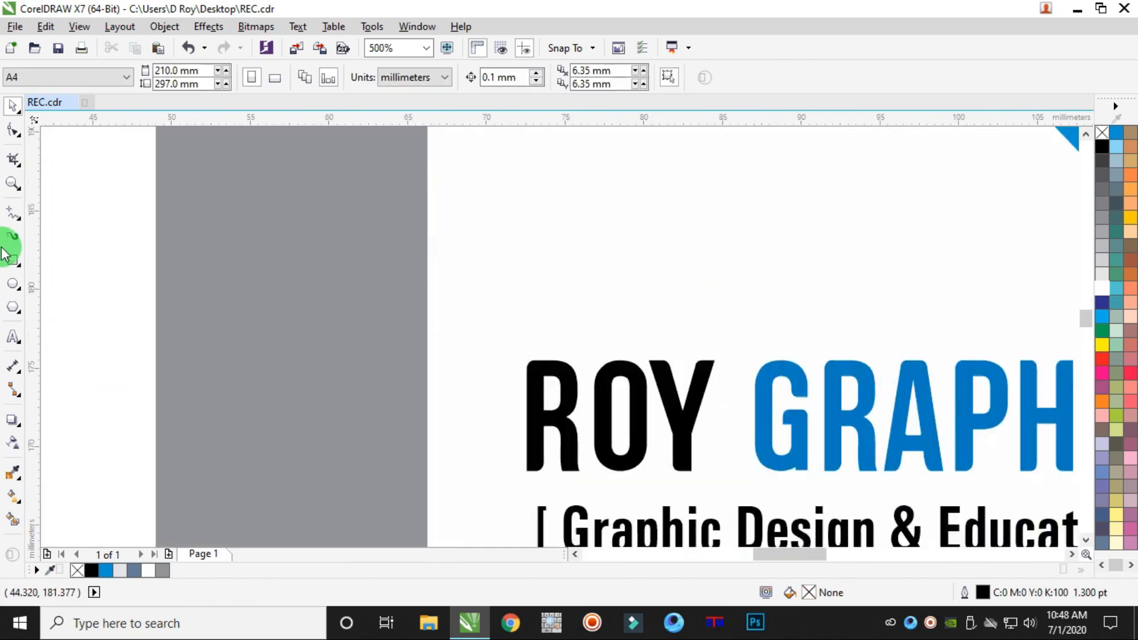
{"action": "left_click", "coordinate": [13, 260]}
{"action": "left_click_drag", "start_coordinate": [713, 205], "coordinate": [793, 282]}
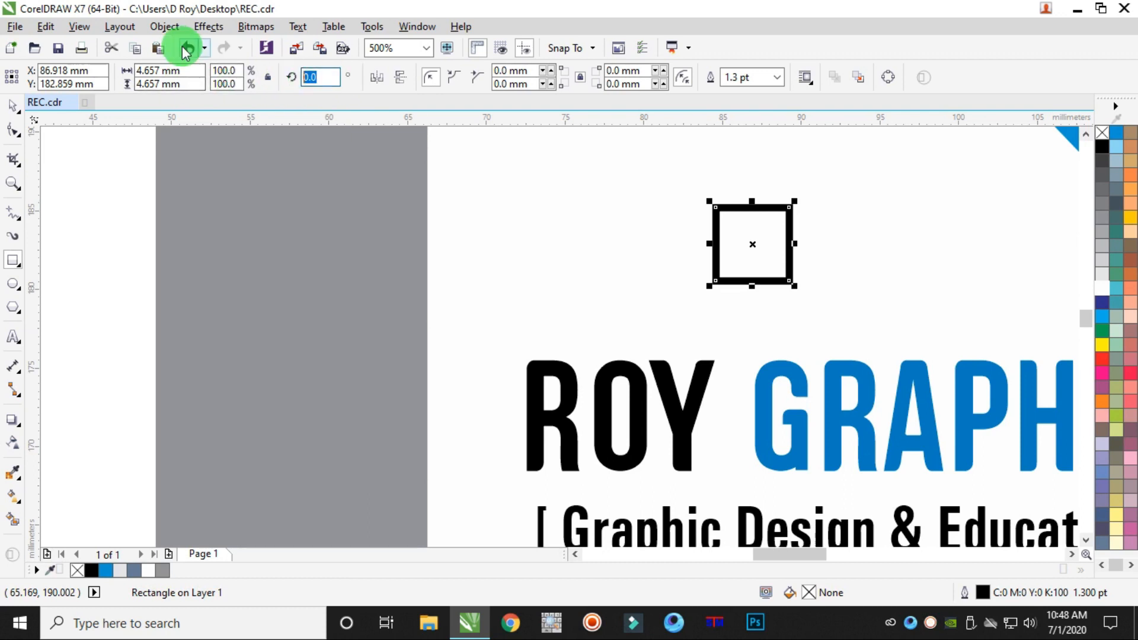
{"action": "key", "text": "Return"}
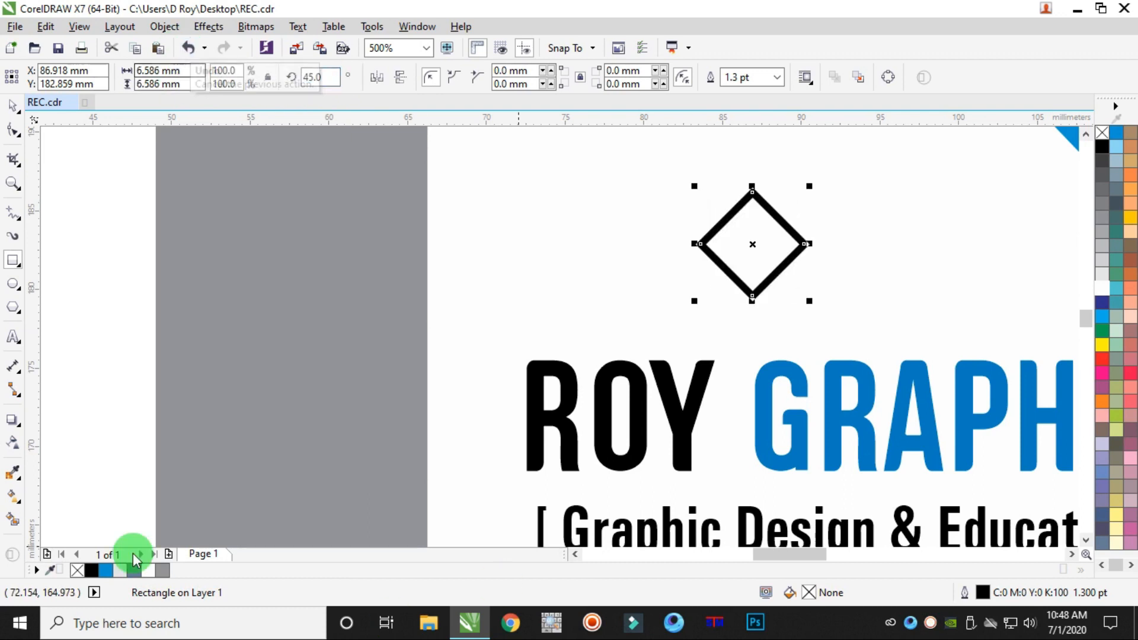
Fill the diamond blue without an outline and place a black copy overlapping it, about 2.6 mm to the right
{"action": "left_click", "coordinate": [1121, 158]}
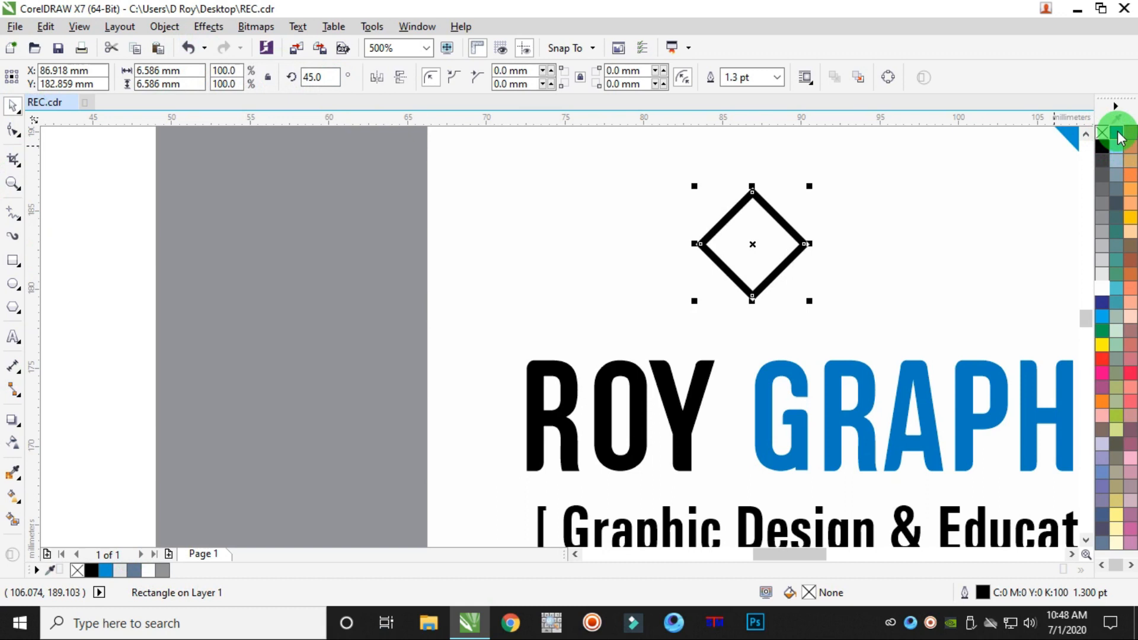
{"action": "right_click", "coordinate": [1103, 133]}
{"action": "left_click_drag", "start_coordinate": [749, 236], "coordinate": [789, 236]}
{"action": "left_click", "coordinate": [1099, 155]}
{"action": "left_click", "coordinate": [1103, 134]}
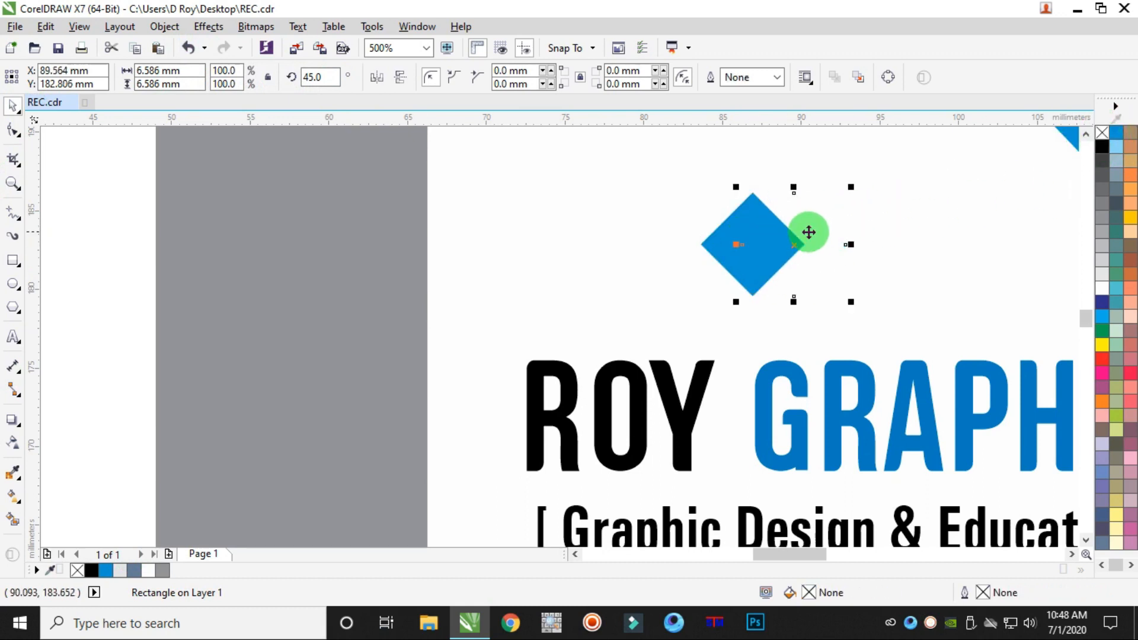
{"action": "left_click", "coordinate": [1102, 147]}
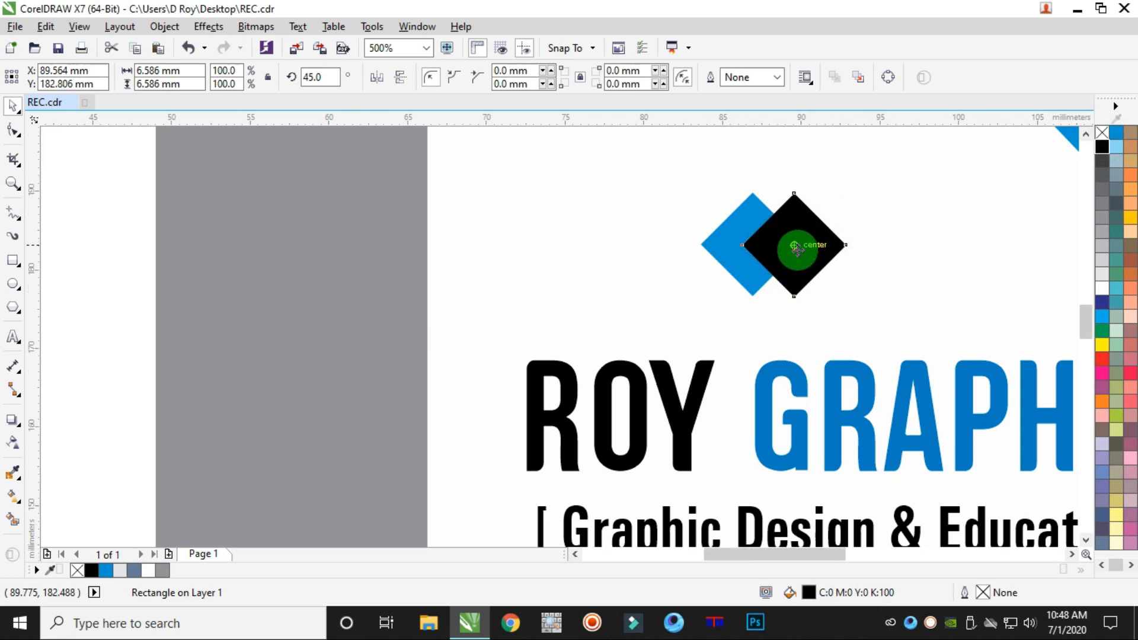
Move the black diamond about 4.6 mm left so it overlaps the blue diamond's left side
{"action": "scroll", "coordinate": [795, 244], "scroll_direction": "down", "scroll_amount": 3}
{"action": "scroll", "coordinate": [794, 245], "scroll_direction": "up", "scroll_amount": 3}
{"action": "left_click_drag", "start_coordinate": [804, 252], "coordinate": [729, 246]}
Group the two diamonds and centre them horizontally above the ROY GRAPHIC logo text
{"action": "scroll", "coordinate": [729, 246], "scroll_direction": "down", "scroll_amount": 1}
{"action": "left_click_drag", "start_coordinate": [380, 167], "coordinate": [783, 290]}
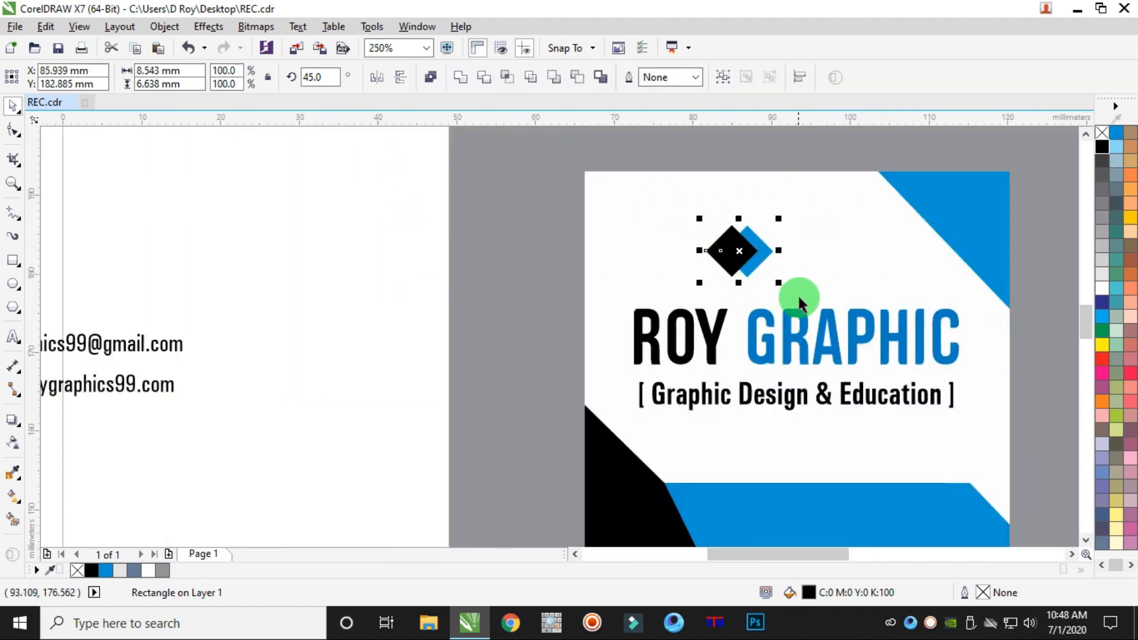
{"action": "key", "text": "ctrl+g"}
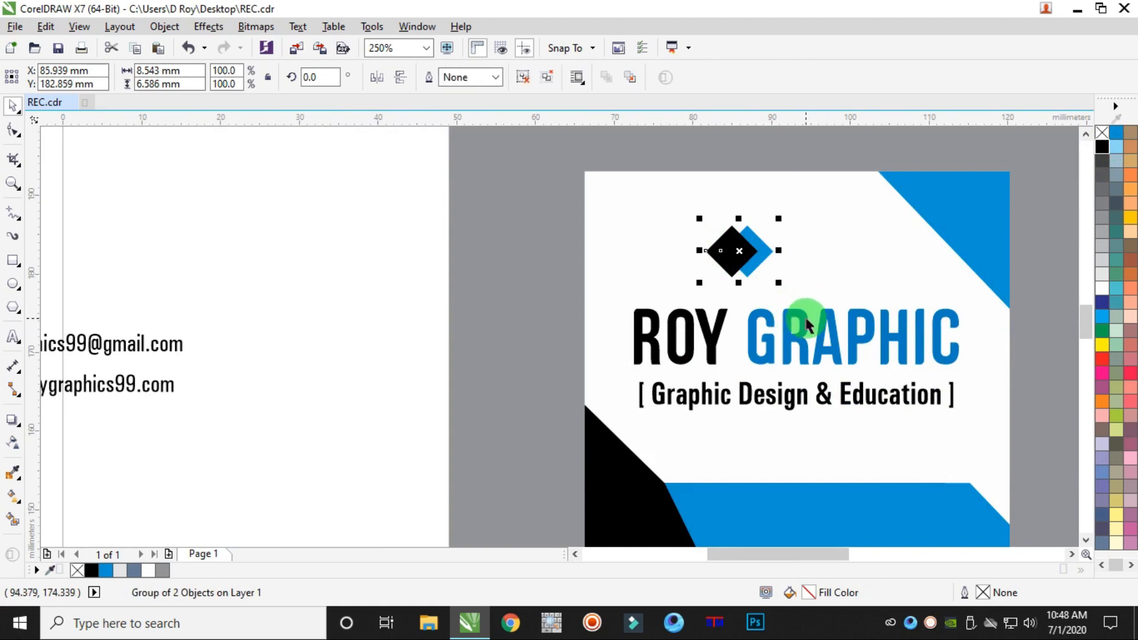
{"action": "left_click", "coordinate": [806, 319], "text": "shift"}
{"action": "key", "text": "c"}
{"action": "left_click", "coordinate": [390, 244]}
Move the designer's name and "Graphic Designer" title onto the blue band and colour them white
{"action": "scroll", "coordinate": [669, 318], "scroll_direction": "down", "scroll_amount": 2}
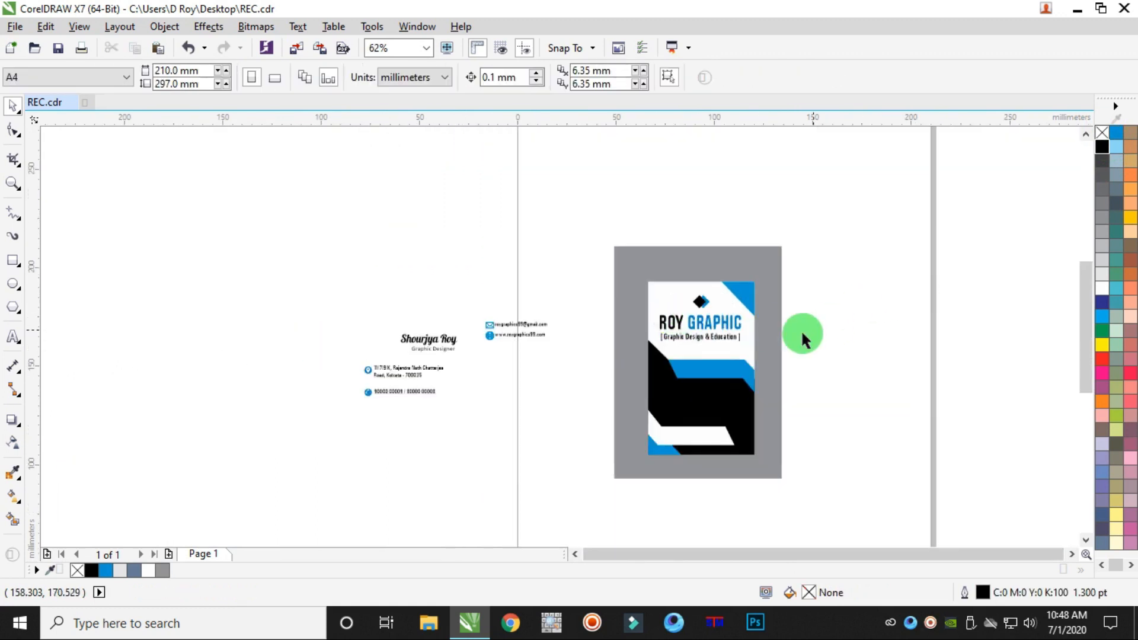
{"action": "scroll", "coordinate": [741, 348], "scroll_direction": "up", "scroll_amount": 2}
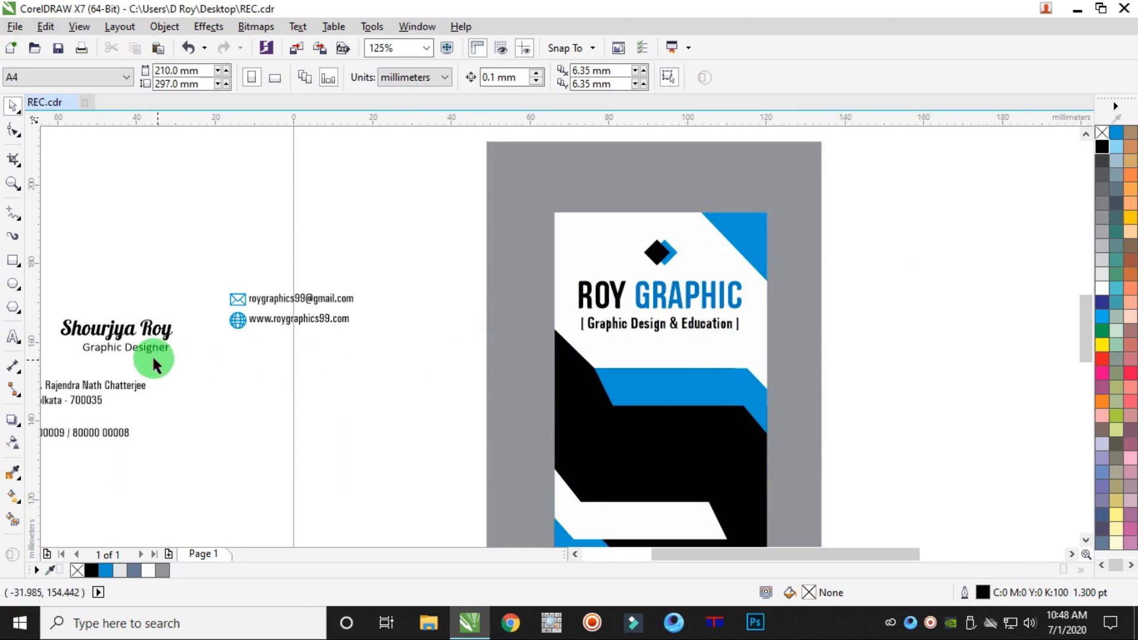
{"action": "scroll", "coordinate": [122, 350], "scroll_direction": "down", "scroll_amount": 2}
{"action": "left_click_drag", "start_coordinate": [81, 307], "coordinate": [414, 372]}
{"action": "scroll", "coordinate": [414, 372], "scroll_direction": "up", "scroll_amount": 4}
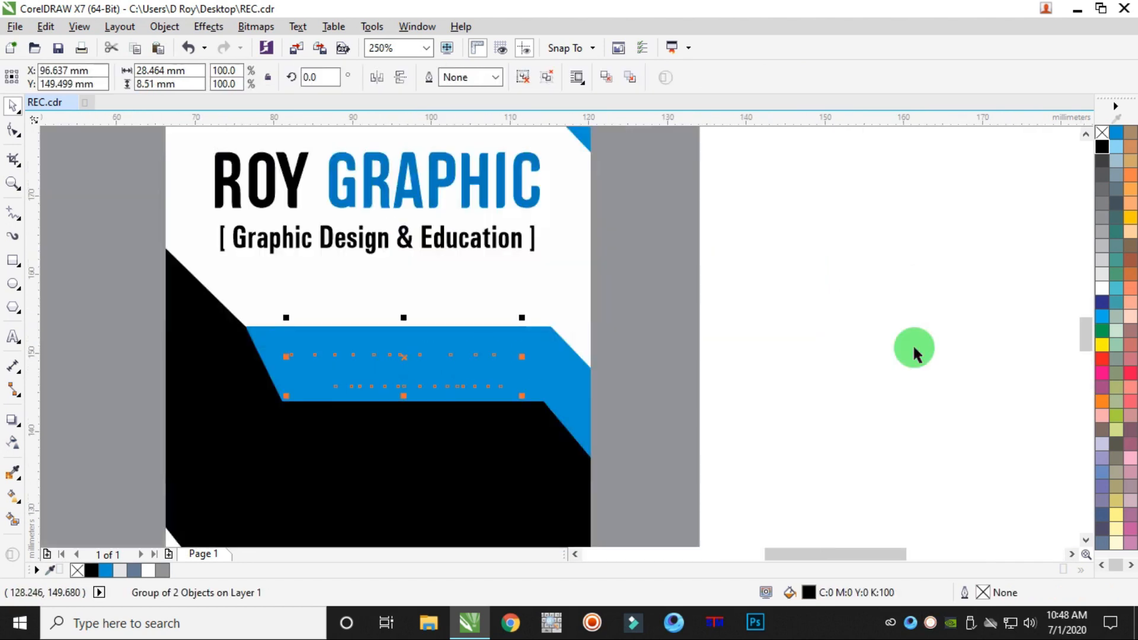
{"action": "left_click", "coordinate": [1102, 289]}
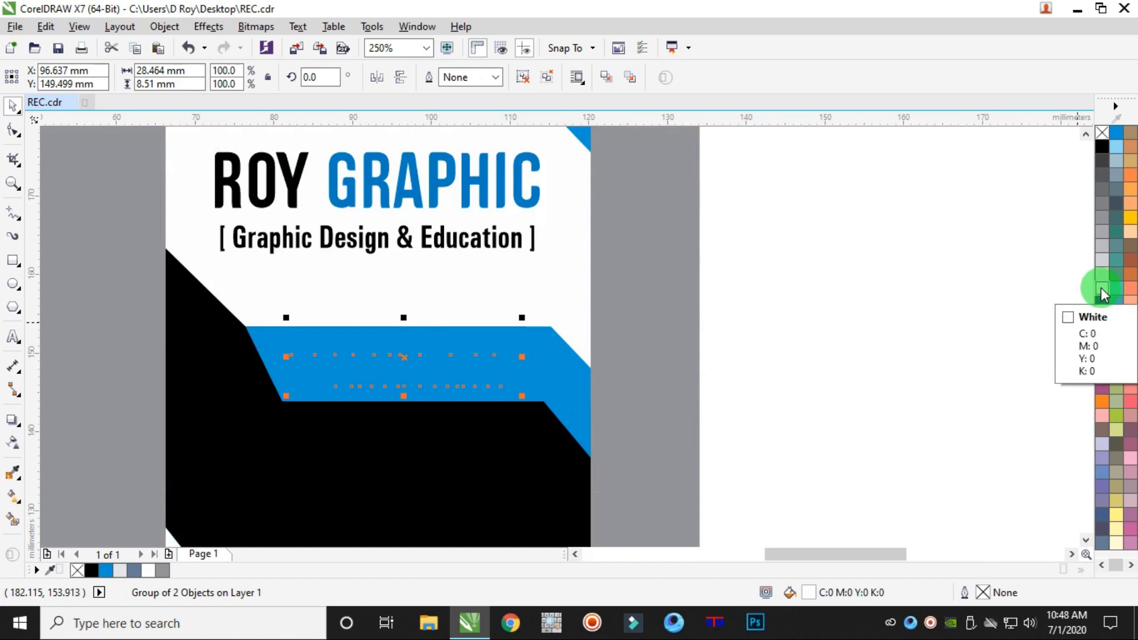
Nudge the name and title block down about 1.1 mm to fit inside the blue band
{"action": "scroll", "coordinate": [356, 382], "scroll_direction": "up", "scroll_amount": 2}
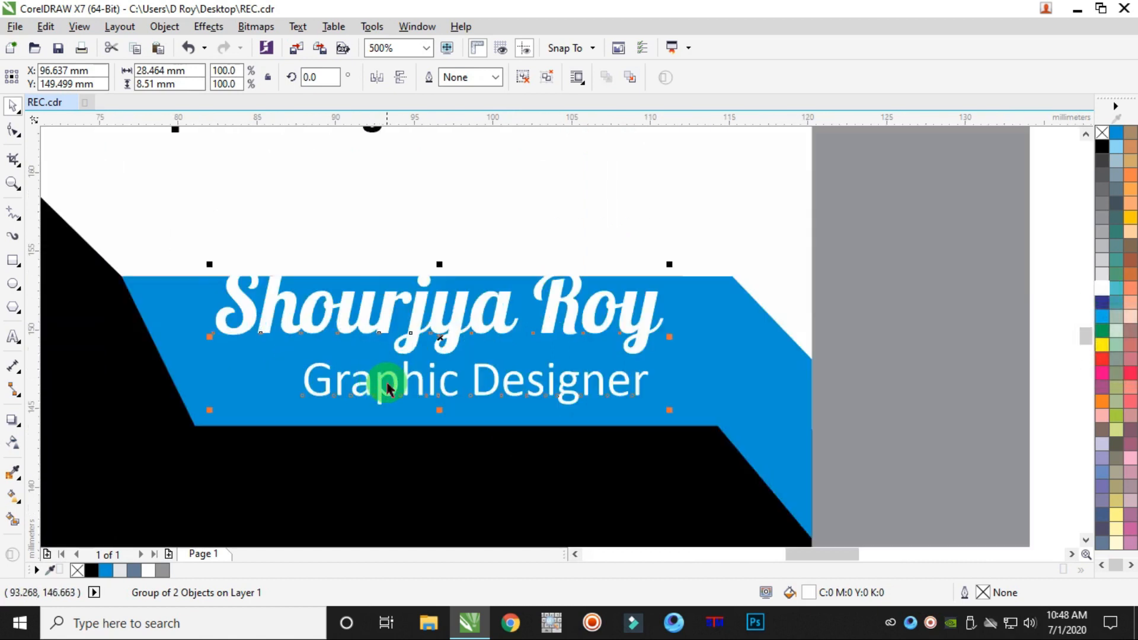
{"action": "left_click", "coordinate": [437, 386]}
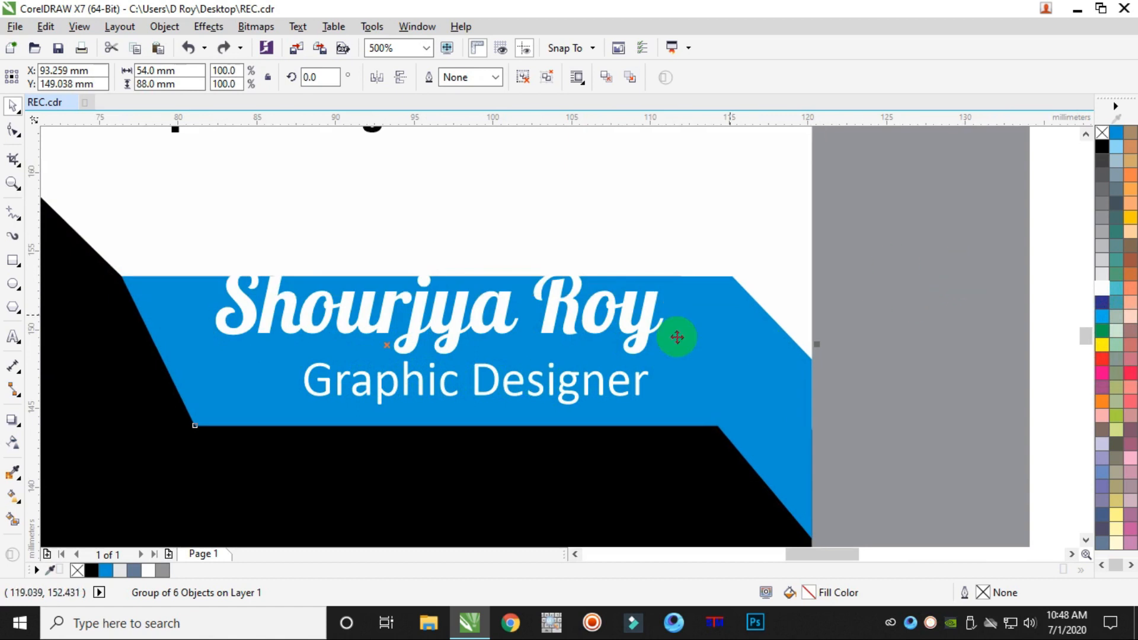
{"action": "scroll", "coordinate": [852, 309], "scroll_direction": "down", "scroll_amount": 2}
{"action": "left_click_drag", "start_coordinate": [939, 255], "coordinate": [414, 386]}
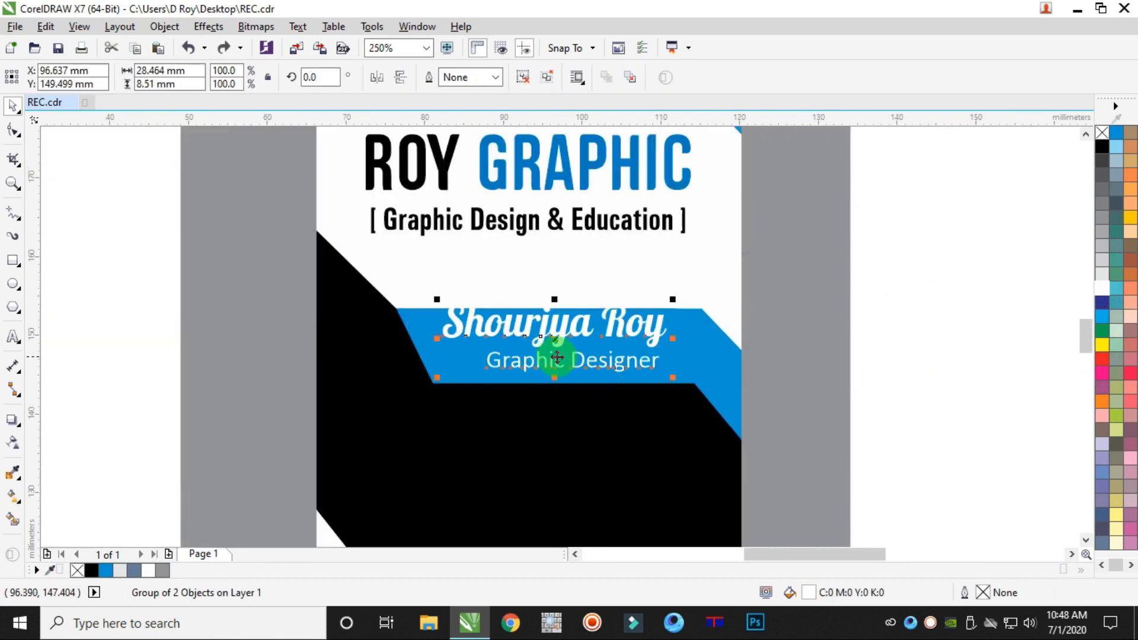
{"action": "key", "text": "Down"}
{"action": "key", "text": "Down"}
{"action": "key", "text": "Down"}
{"action": "key", "text": "Down"}
{"action": "key", "text": "Down"}
{"action": "key", "text": "Down"}
{"action": "key", "text": "Down"}
{"action": "key", "text": "Down"}
{"action": "key", "text": "Down"}
{"action": "key", "text": "Down"}
{"action": "key", "text": "Down"}
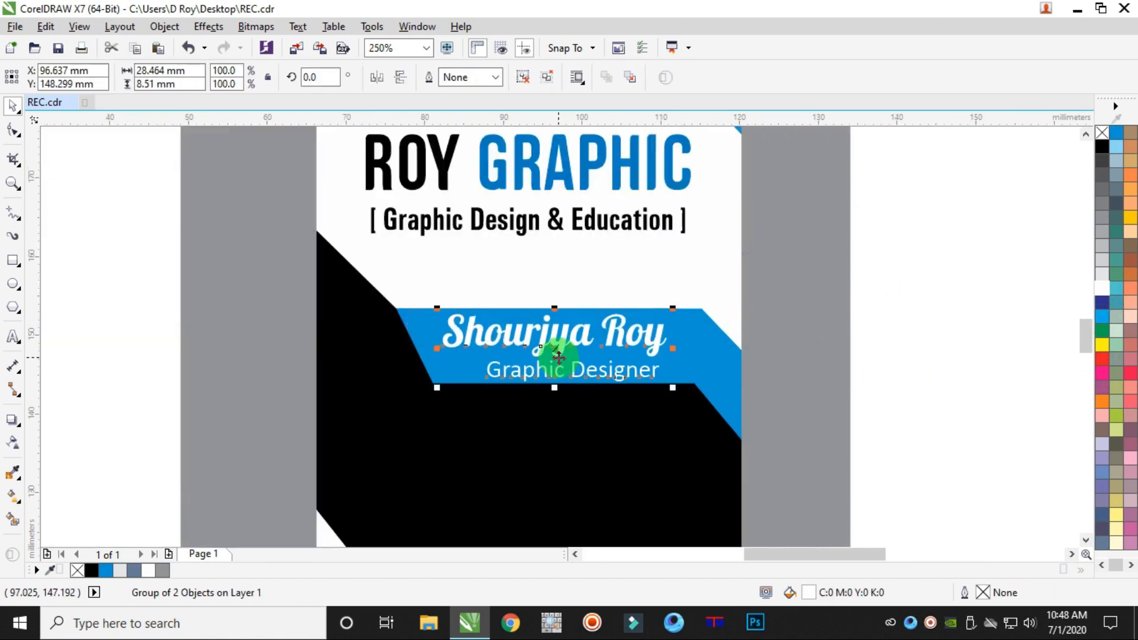
{"action": "key", "text": "Up"}
{"action": "left_click", "coordinate": [837, 302]}
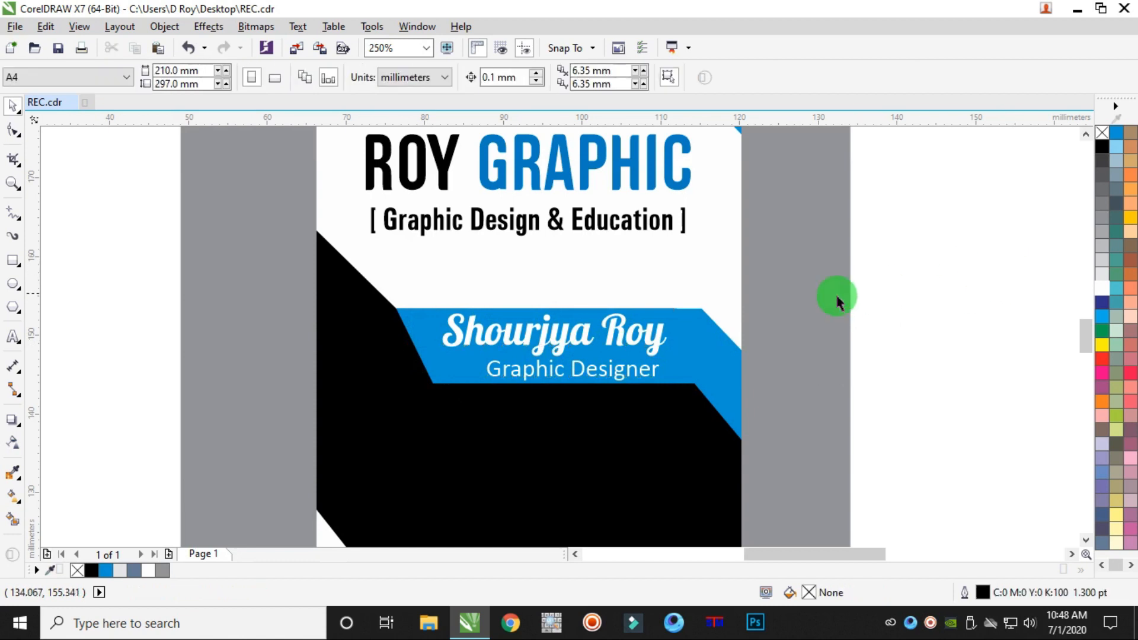
Fine-tune the name and title block by shifting it about 0.7 mm left and 0.5 mm down
{"action": "left_click", "coordinate": [715, 353]}
{"action": "left_click_drag", "start_coordinate": [570, 444], "coordinate": [573, 459]}
{"action": "left_click_drag", "start_coordinate": [1030, 249], "coordinate": [415, 400]}
{"action": "key", "text": "Down"}
{"action": "key", "text": "Left"}
{"action": "key", "text": "Left"}
{"action": "key", "text": "Left"}
{"action": "key", "text": "Left"}
{"action": "key", "text": "Left"}
{"action": "key", "text": "Down"}
{"action": "left_click", "coordinate": [727, 333]}
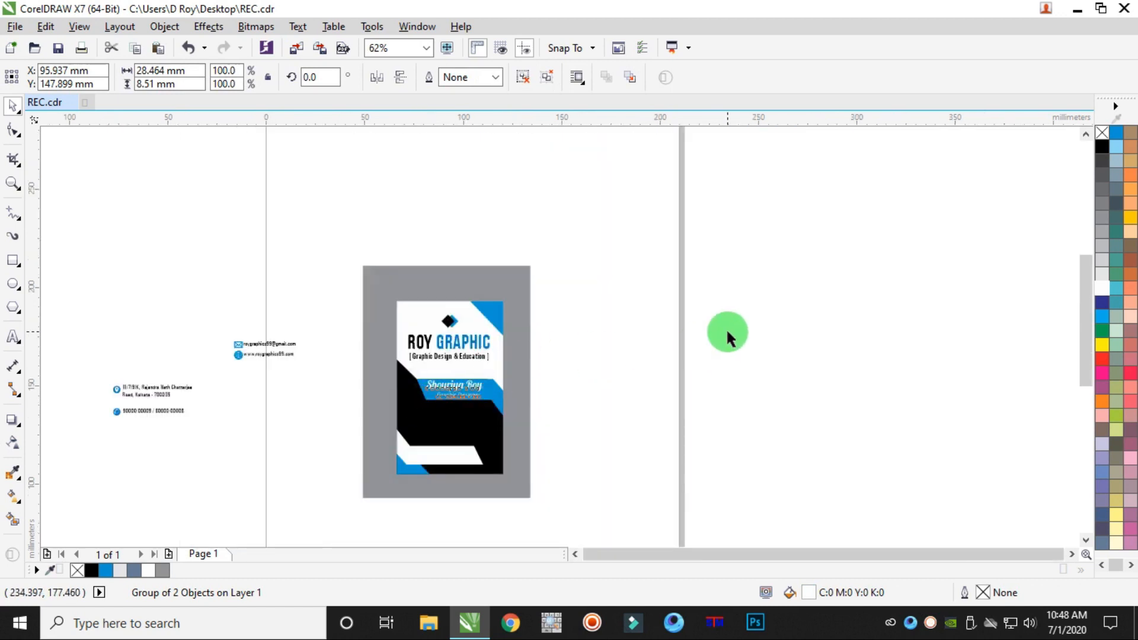
Move the e-mail and website block with its icons onto the white band at the card's bottom
{"action": "scroll", "coordinate": [317, 430], "scroll_direction": "down", "scroll_amount": 1}
{"action": "scroll", "coordinate": [294, 421], "scroll_direction": "up", "scroll_amount": 1}
{"action": "left_click_drag", "start_coordinate": [225, 326], "coordinate": [376, 403]}
{"action": "left_click_drag", "start_coordinate": [292, 368], "coordinate": [462, 467]}
{"action": "scroll", "coordinate": [462, 468], "scroll_direction": "up", "scroll_amount": 2}
{"action": "scroll", "coordinate": [463, 473], "scroll_direction": "up", "scroll_amount": 3}
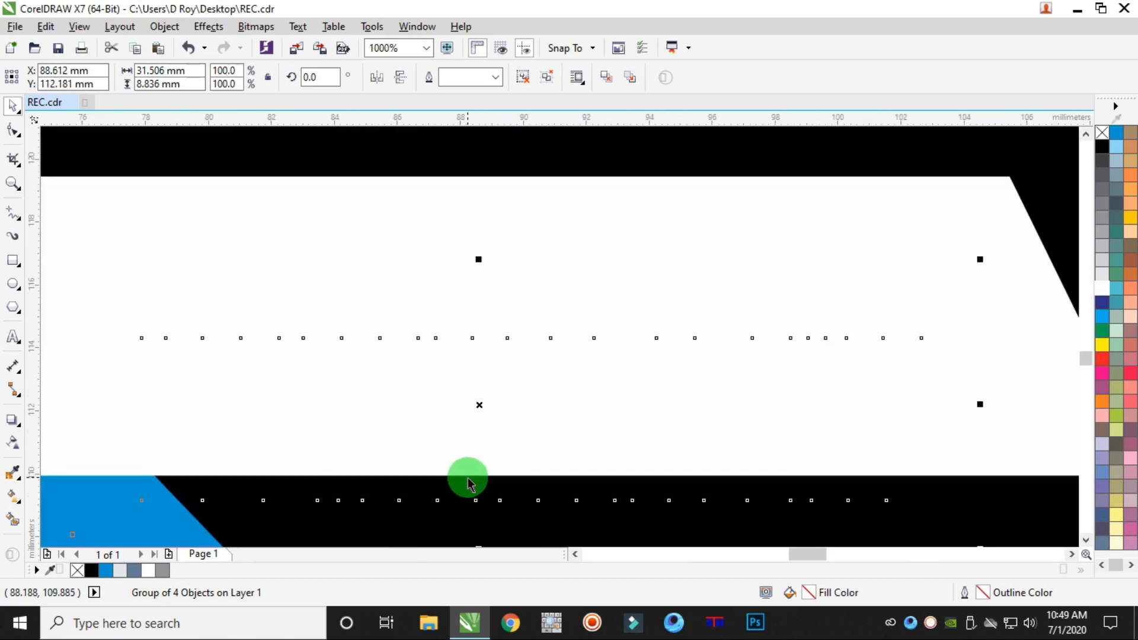
Nudge the e-mail and website block up by 1.8 mm within the white band
{"action": "scroll", "coordinate": [495, 383], "scroll_direction": "down", "scroll_amount": 3}
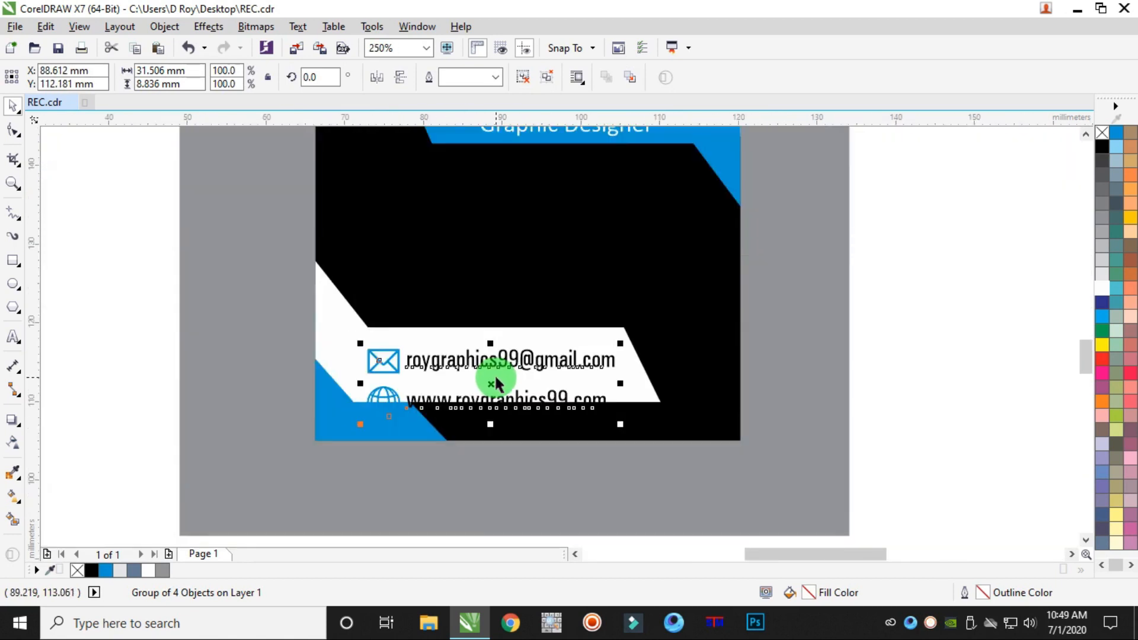
{"action": "key", "text": "Up"}
{"action": "key", "text": "Up"}
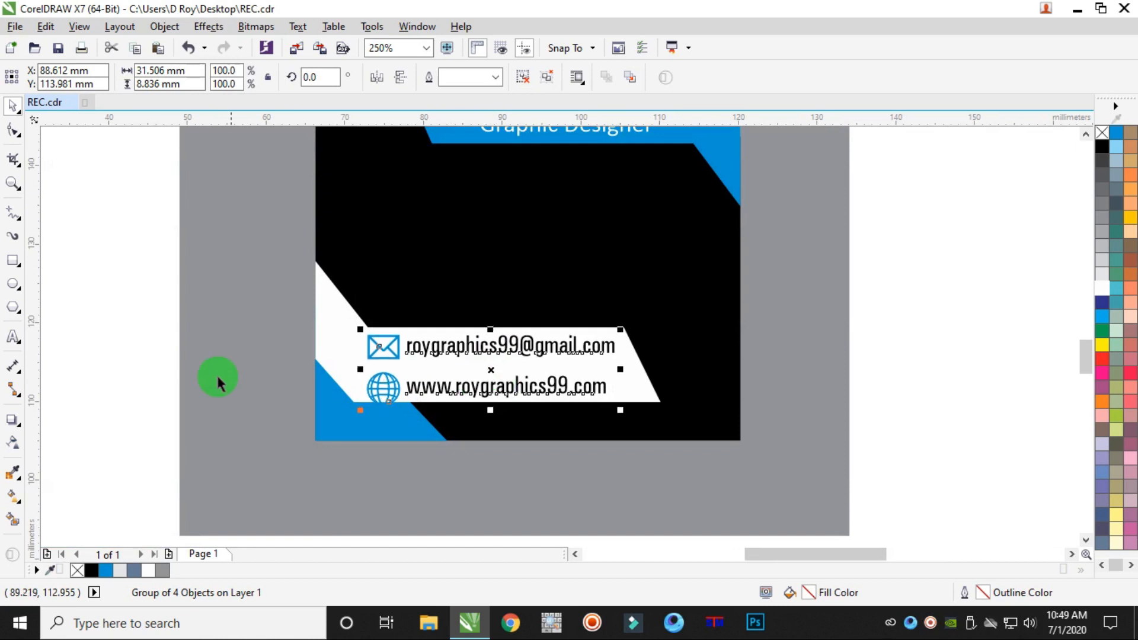
Select the white band inside the card group and stretch its top upward by about 2.7 mm
{"action": "left_click", "coordinate": [284, 333]}
{"action": "left_click", "coordinate": [335, 314], "text": "ctrl"}
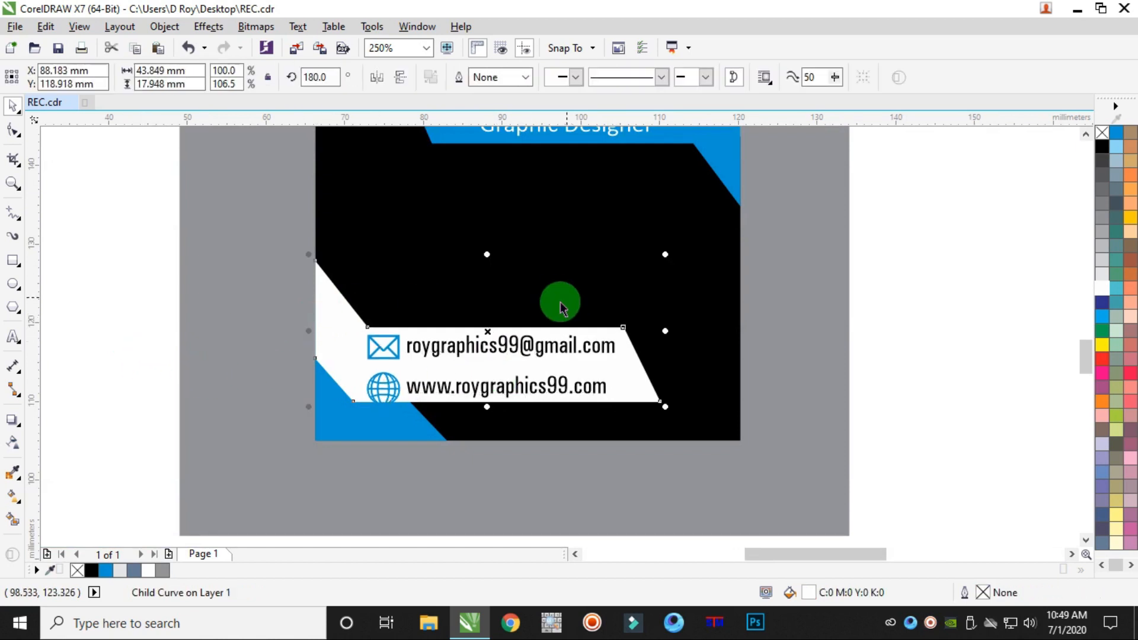
{"action": "left_click_drag", "start_coordinate": [485, 253], "coordinate": [518, 236]}
{"action": "left_click", "coordinate": [199, 316]}
{"action": "left_click_drag", "start_coordinate": [185, 292], "coordinate": [551, 434]}
{"action": "key", "text": "ctrl+z"}
Stretch the bottom of the white band inside the card group downward by about 1.3 mm
{"action": "left_click", "coordinate": [135, 359]}
{"action": "left_click", "coordinate": [646, 386], "text": "ctrl"}
{"action": "mouse_move", "coordinate": [489, 408]}
{"action": "left_mouse_down"}
{"action": "mouse_move", "coordinate": [501, 420]}
{"action": "mouse_move", "coordinate": [490, 415]}
{"action": "left_mouse_up"}
{"action": "key", "text": "ctrl+z"}
{"action": "left_click", "coordinate": [132, 262]}
Shift the e-mail and website block 0.6 mm right and 0.1 mm up within the enlarged white band
{"action": "left_click_drag", "start_coordinate": [133, 265], "coordinate": [629, 432]}
{"action": "key", "text": "Up"}
{"action": "key", "text": "Right"}
{"action": "key", "text": "Right"}
{"action": "key", "text": "Right"}
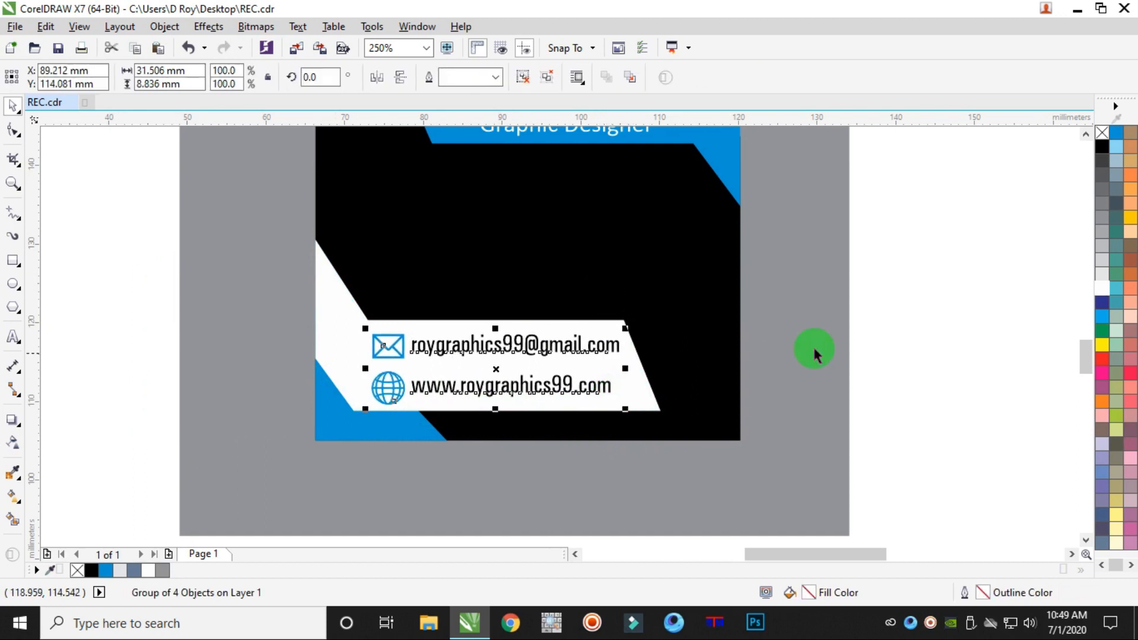
{"action": "left_click", "coordinate": [957, 325]}
Try placing the address and phone block on the card's black section, above the white band
{"action": "scroll", "coordinate": [957, 325], "scroll_direction": "down", "scroll_amount": 2}
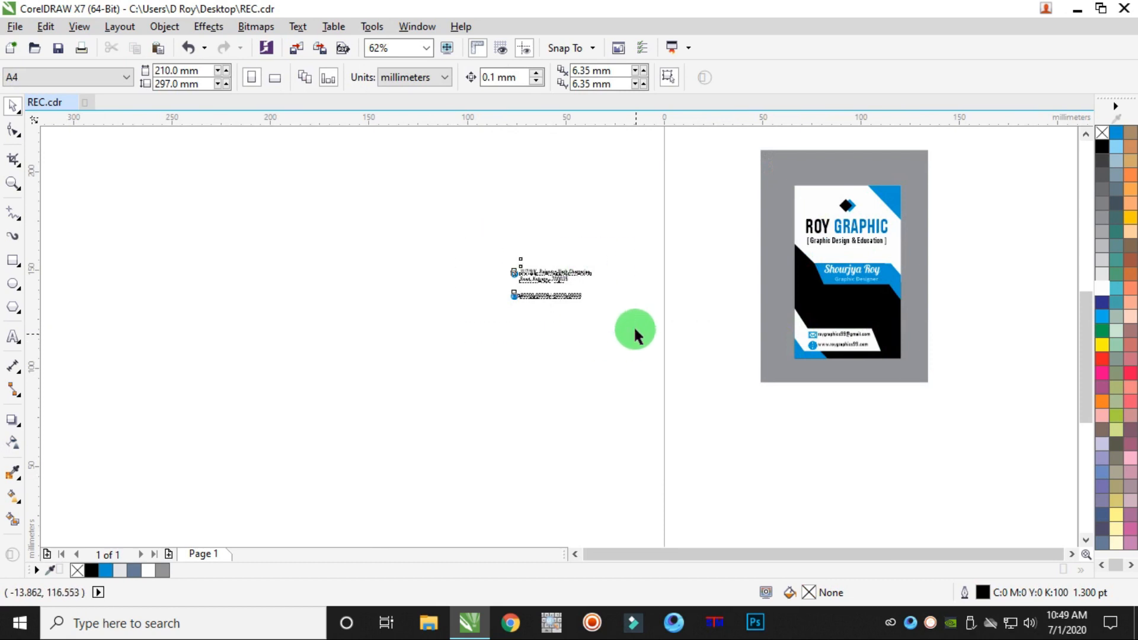
{"action": "left_click", "coordinate": [565, 303]}
{"action": "left_click_drag", "start_coordinate": [555, 299], "coordinate": [884, 317]}
{"action": "scroll", "coordinate": [883, 317], "scroll_direction": "up", "scroll_amount": 2}
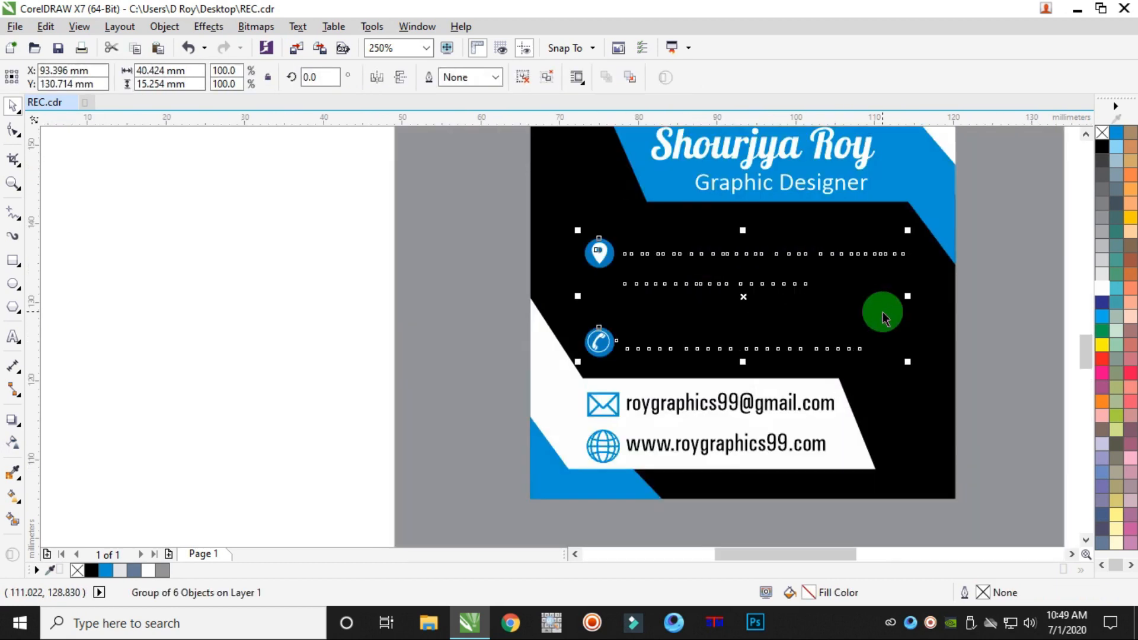
Move the address and phone block off the card, ungroup it and fill both of its text objects white
{"action": "scroll", "coordinate": [613, 310], "scroll_direction": "down", "scroll_amount": 1}
{"action": "left_click_drag", "start_coordinate": [643, 281], "coordinate": [359, 280]}
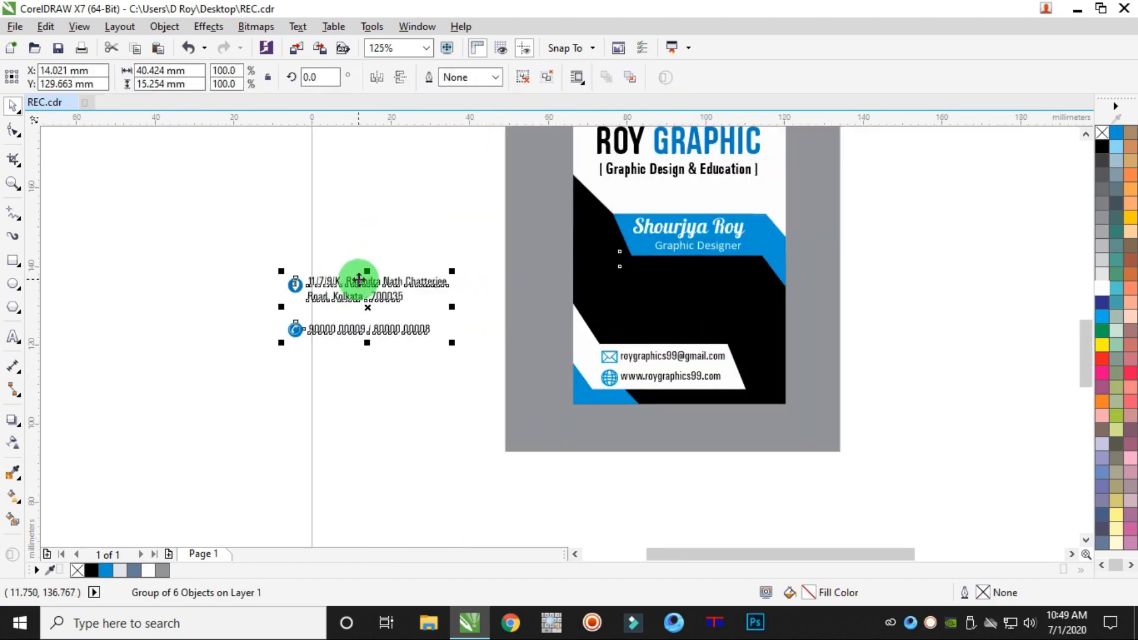
{"action": "key", "text": "ctrl+u"}
{"action": "left_click_drag", "start_coordinate": [478, 223], "coordinate": [303, 353]}
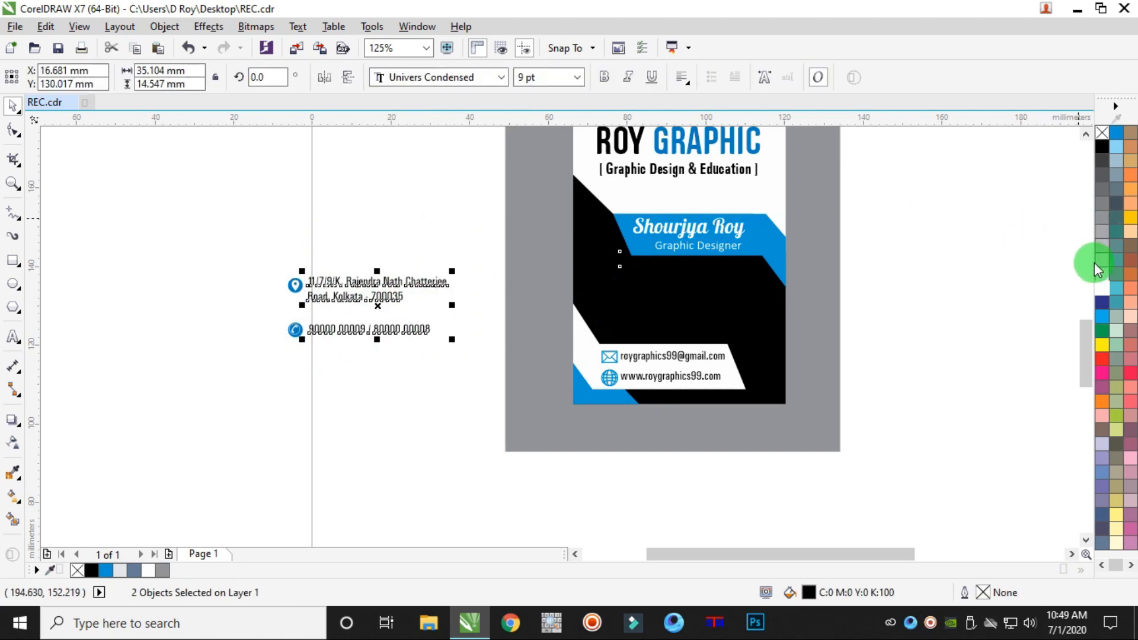
{"action": "left_click", "coordinate": [279, 291]}
Group the address and phone text with their icons and place the group on the card's black section above the white band
{"action": "left_click_drag", "start_coordinate": [231, 249], "coordinate": [452, 361]}
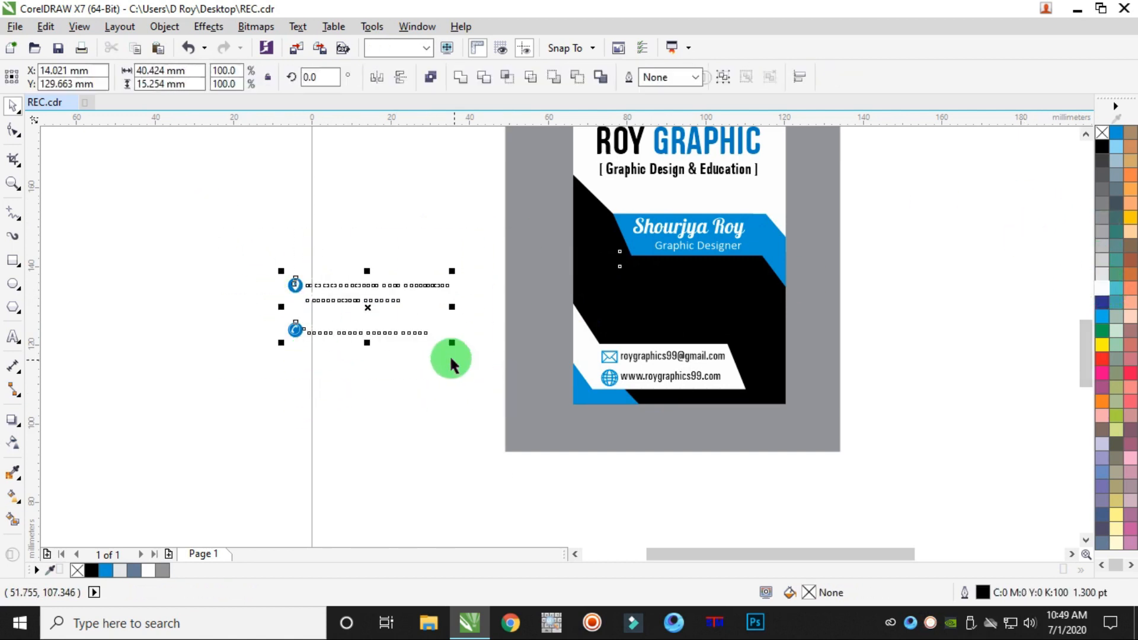
{"action": "key", "text": "ctrl+g"}
{"action": "left_click_drag", "start_coordinate": [371, 305], "coordinate": [685, 303]}
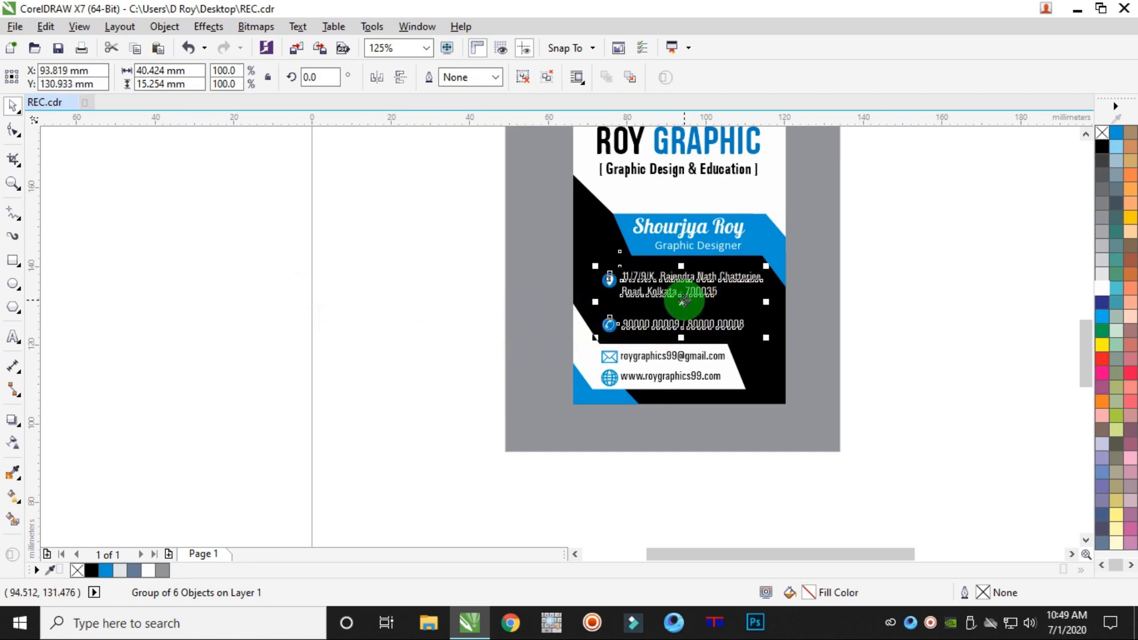
Shift the grouped address and phone block 0.7 mm down and 0.1 mm left
{"action": "scroll", "coordinate": [685, 302], "scroll_direction": "up", "scroll_amount": 2}
{"action": "key", "text": "Down"}
{"action": "key", "text": "Down"}
{"action": "key", "text": "Down"}
{"action": "key", "text": "Down"}
{"action": "key", "text": "Down"}
{"action": "key", "text": "Down"}
{"action": "key", "text": "Down"}
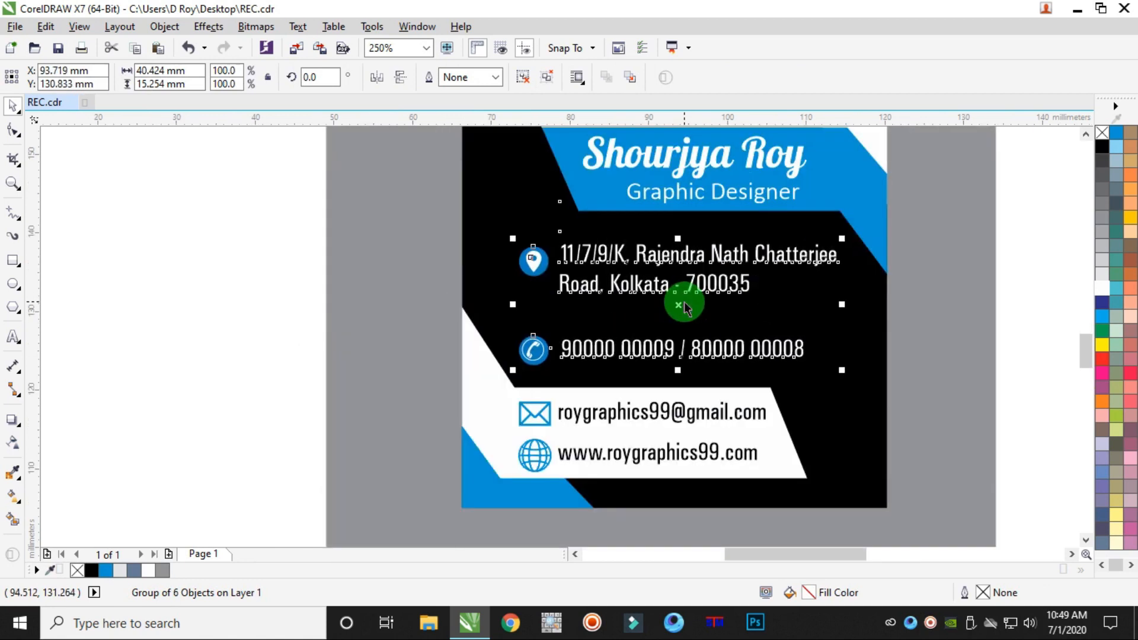
{"action": "key", "text": "Left"}
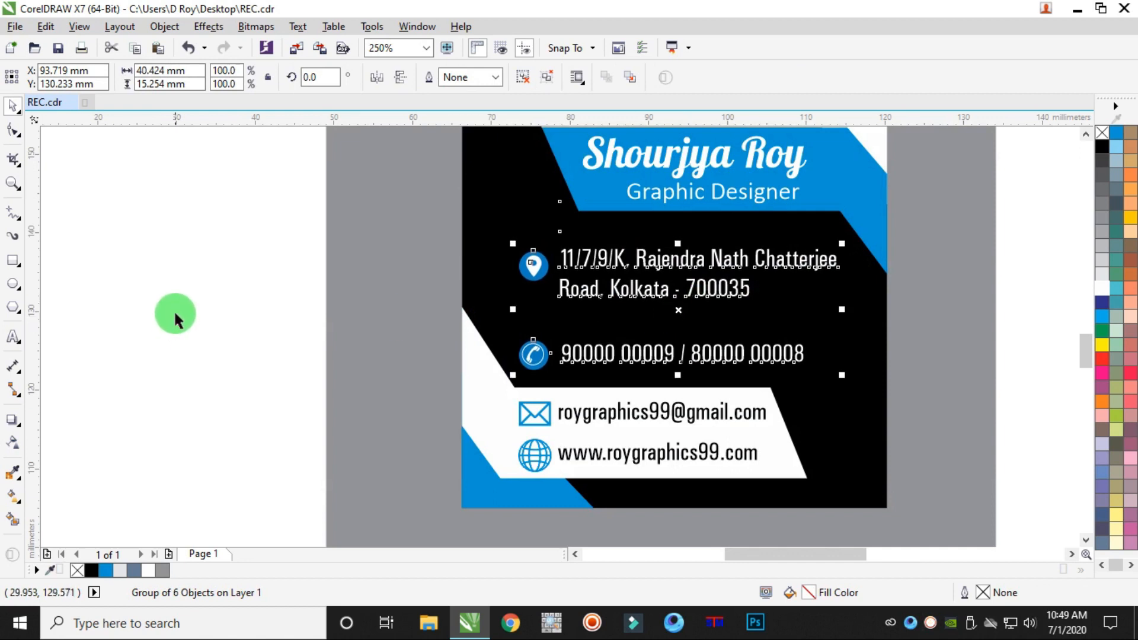
Ungroup the contact block and shift the address text with its location icon about 2.1 mm down, closer to the phone line
{"action": "left_click", "coordinate": [175, 315]}
{"action": "left_click_drag", "start_coordinate": [230, 217], "coordinate": [873, 321]}
{"action": "key", "text": "Down"}
{"action": "key", "text": "Down"}
{"action": "key", "text": "Down"}
{"action": "key", "text": "Down"}
{"action": "key", "text": "Down"}
{"action": "key", "text": "Down"}
{"action": "key", "text": "Down"}
{"action": "key", "text": "Down"}
{"action": "key", "text": "Down"}
{"action": "key", "text": "Down"}
{"action": "key", "text": "Down"}
{"action": "key", "text": "Down"}
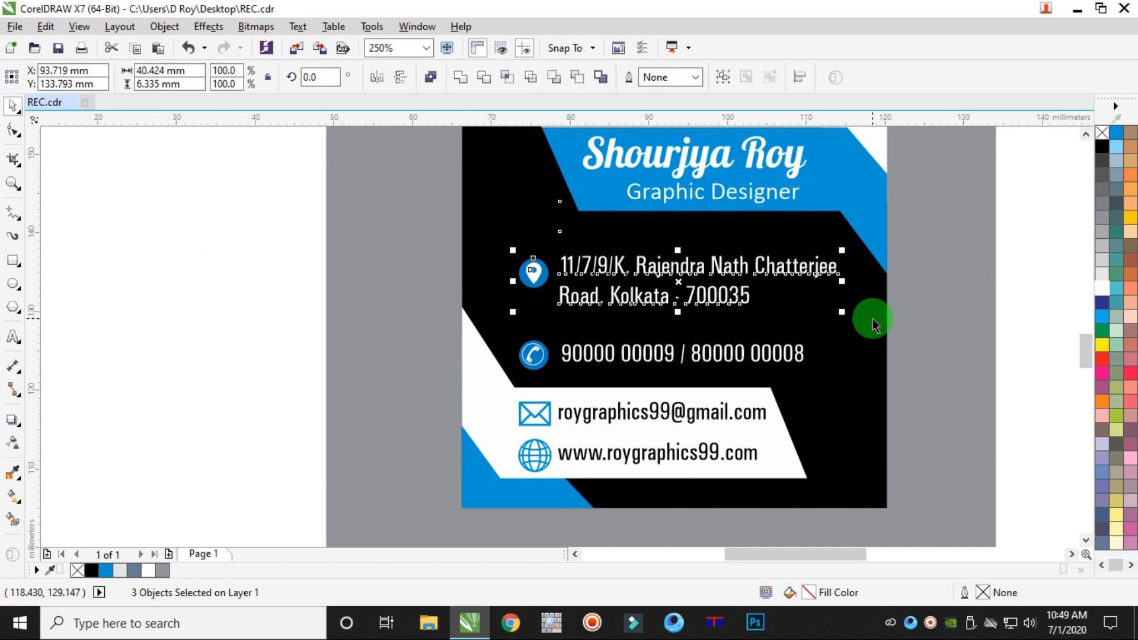
{"action": "key", "text": "Down"}
{"action": "key", "text": "Down"}
{"action": "key", "text": "Down"}
{"action": "key", "text": "Down"}
{"action": "key", "text": "Down"}
{"action": "key", "text": "Down"}
{"action": "key", "text": "Down"}
{"action": "key", "text": "Down"}
Select the address and phone lines with their icons and shift them together about 1.3 mm up within the black section
{"action": "left_click_drag", "start_coordinate": [259, 249], "coordinate": [868, 377]}
{"action": "key", "text": "Up"}
{"action": "key", "text": "Up"}
{"action": "key", "text": "Up"}
{"action": "key", "text": "Up"}
{"action": "key", "text": "Up"}
{"action": "key", "text": "Up"}
{"action": "key", "text": "Up"}
{"action": "key", "text": "Up"}
{"action": "key", "text": "Up"}
{"action": "key", "text": "Up"}
{"action": "key", "text": "Up"}
{"action": "key", "text": "Up"}
{"action": "key", "text": "Up"}
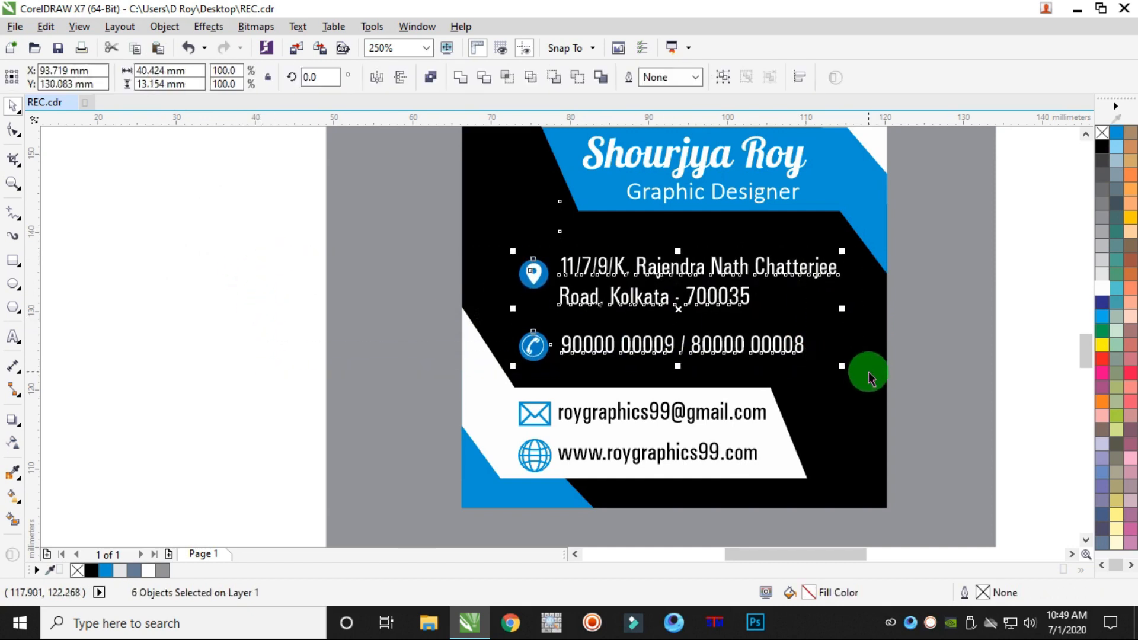
{"action": "left_click", "coordinate": [233, 367]}
Examine the whole card's layout, from the logo and company name to the contact details
{"action": "scroll", "coordinate": [243, 368], "scroll_direction": "down", "scroll_amount": 2}
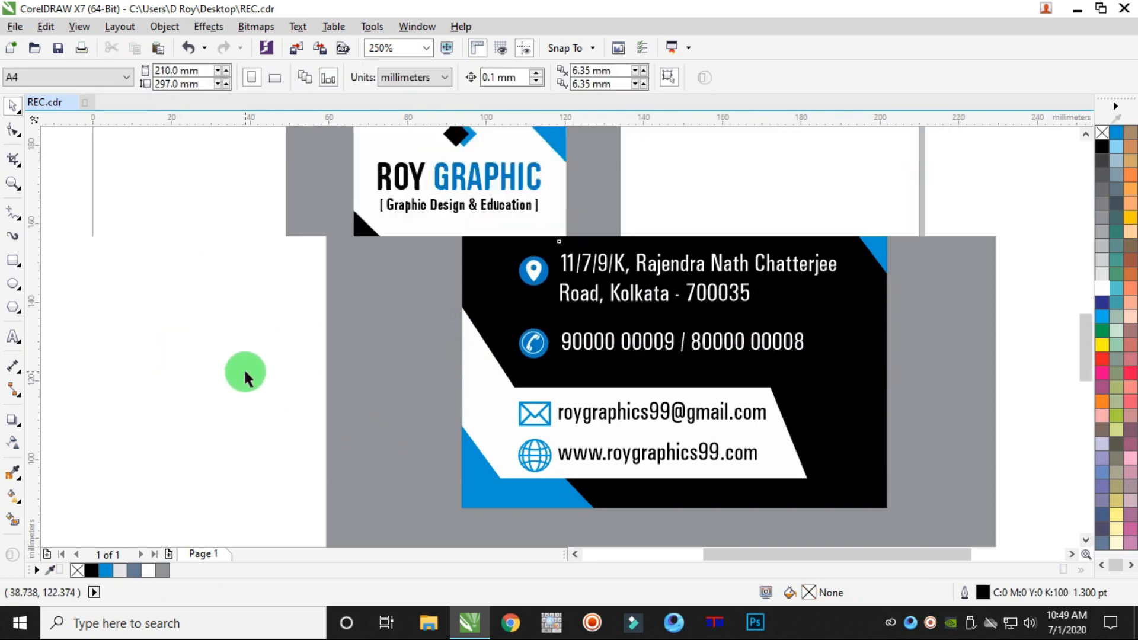
{"action": "scroll", "coordinate": [358, 396], "scroll_direction": "down", "scroll_amount": 3}
{"action": "scroll", "coordinate": [358, 364], "scroll_direction": "up", "scroll_amount": 2}
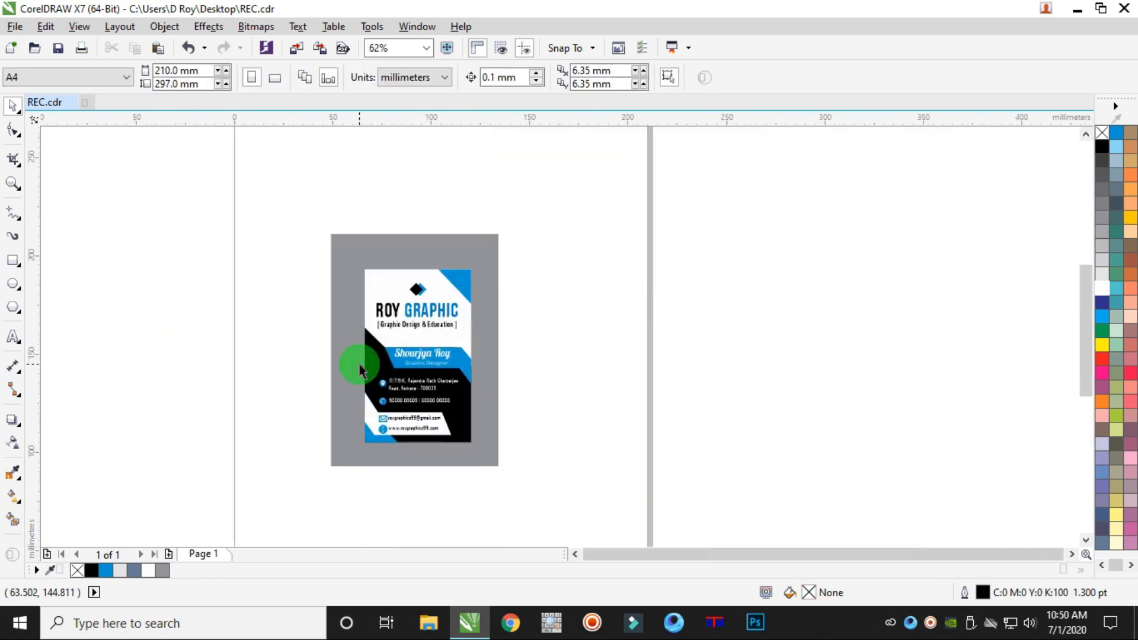
{"action": "left_click_drag", "start_coordinate": [257, 231], "coordinate": [498, 456]}
{"action": "scroll", "coordinate": [423, 332], "scroll_direction": "up", "scroll_amount": 4}
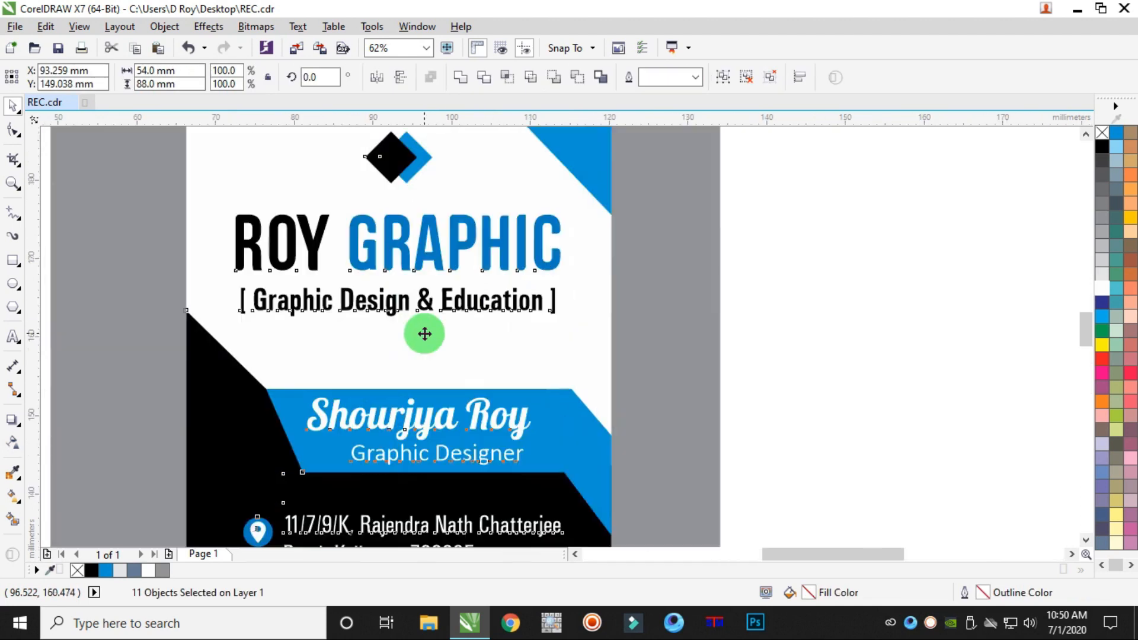
{"action": "scroll", "coordinate": [773, 391], "scroll_direction": "down", "scroll_amount": 3}
{"action": "left_click", "coordinate": [842, 422]}
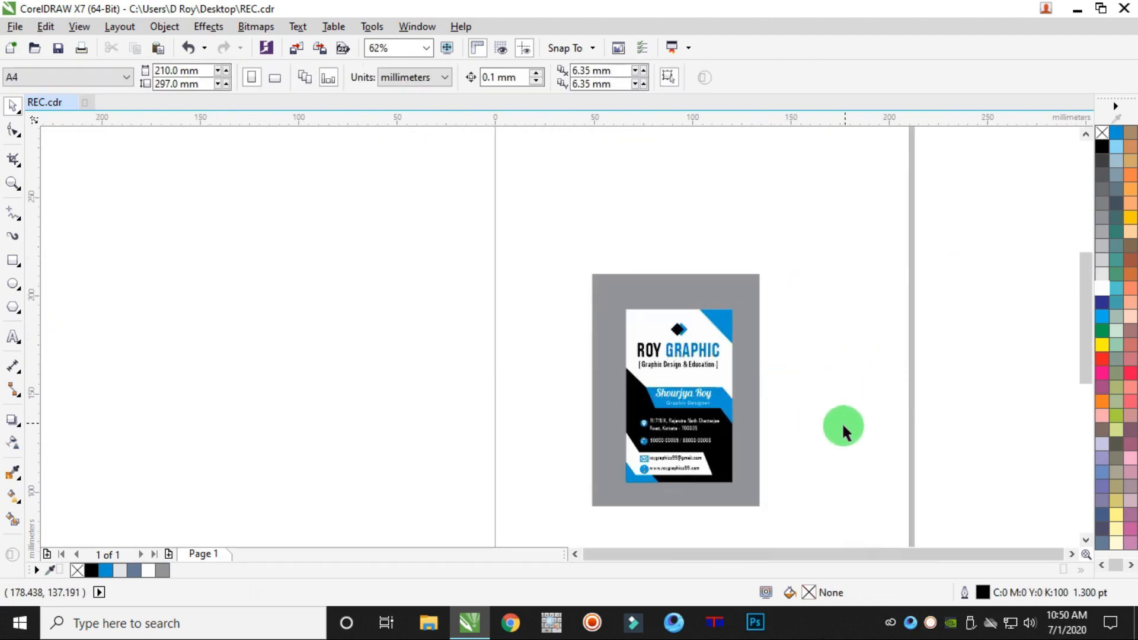
{"action": "scroll", "coordinate": [694, 430], "scroll_direction": "up", "scroll_amount": 2}
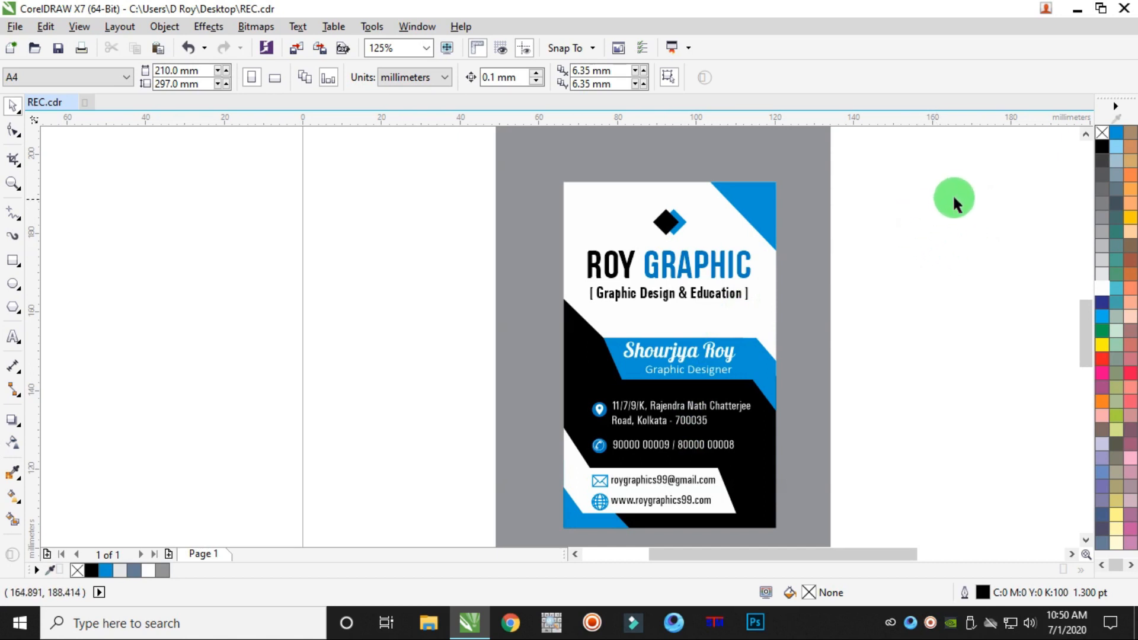
Enlarge the diamond logo above the company name to 128%, about 10.9 × 8.4 mm
{"action": "left_click_drag", "start_coordinate": [971, 179], "coordinate": [552, 308]}
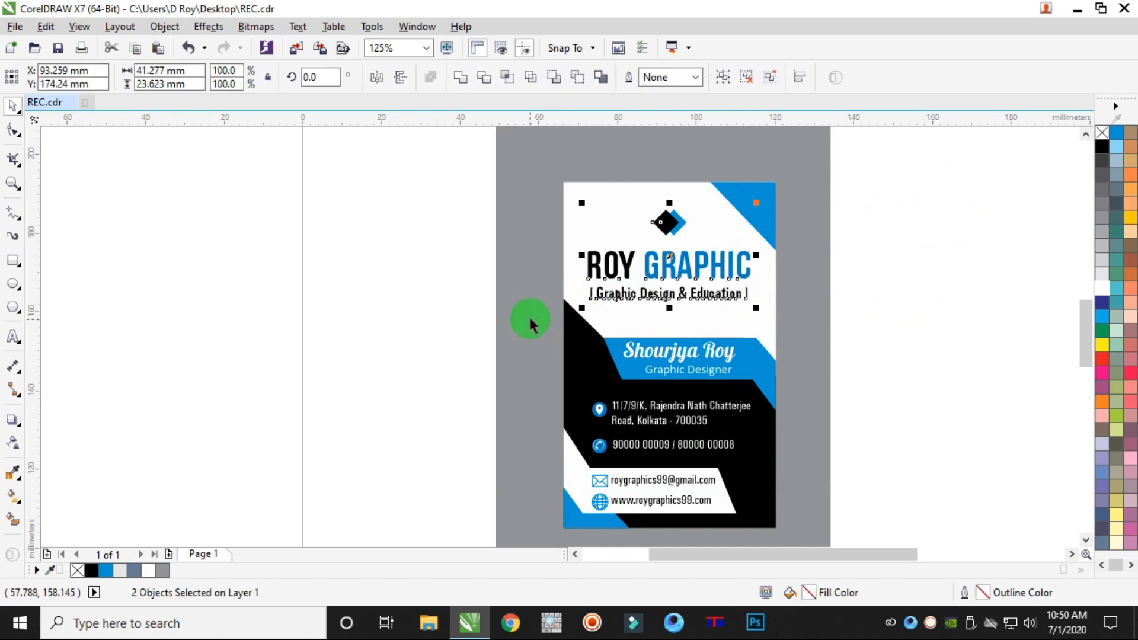
{"action": "left_click", "coordinate": [885, 188]}
{"action": "left_click_drag", "start_coordinate": [885, 184], "coordinate": [663, 255]}
{"action": "scroll", "coordinate": [703, 199], "scroll_direction": "up", "scroll_amount": 2}
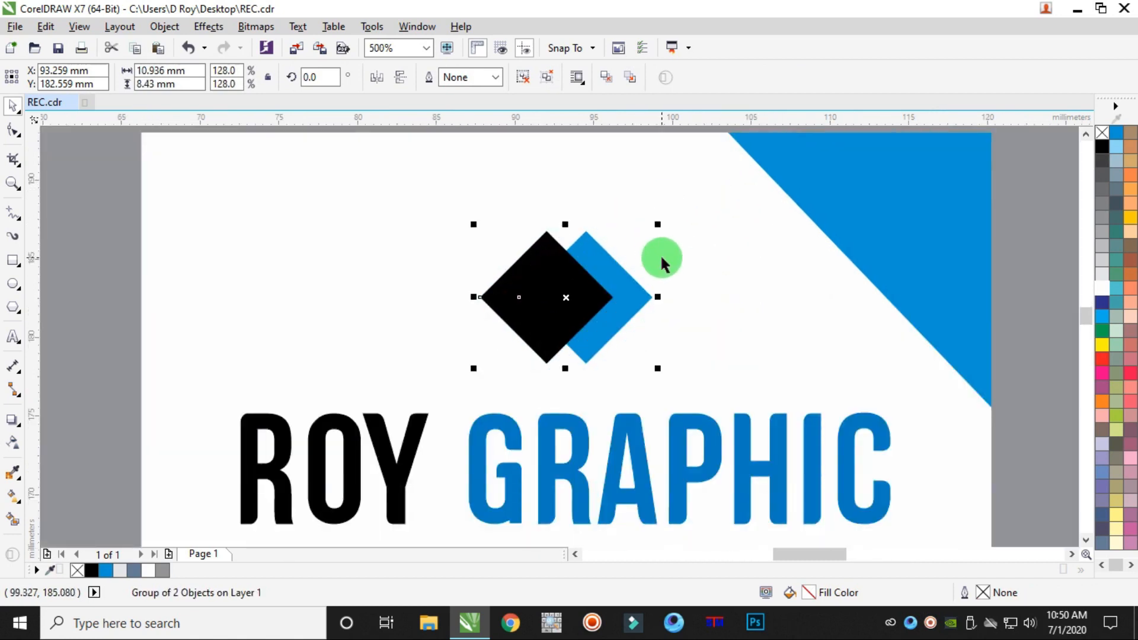
{"action": "scroll", "coordinate": [663, 254], "scroll_direction": "down", "scroll_amount": 3}
{"action": "left_click", "coordinate": [896, 273]}
Zoom in on the entire business card to review the finished design
{"action": "left_click", "coordinate": [13, 183]}
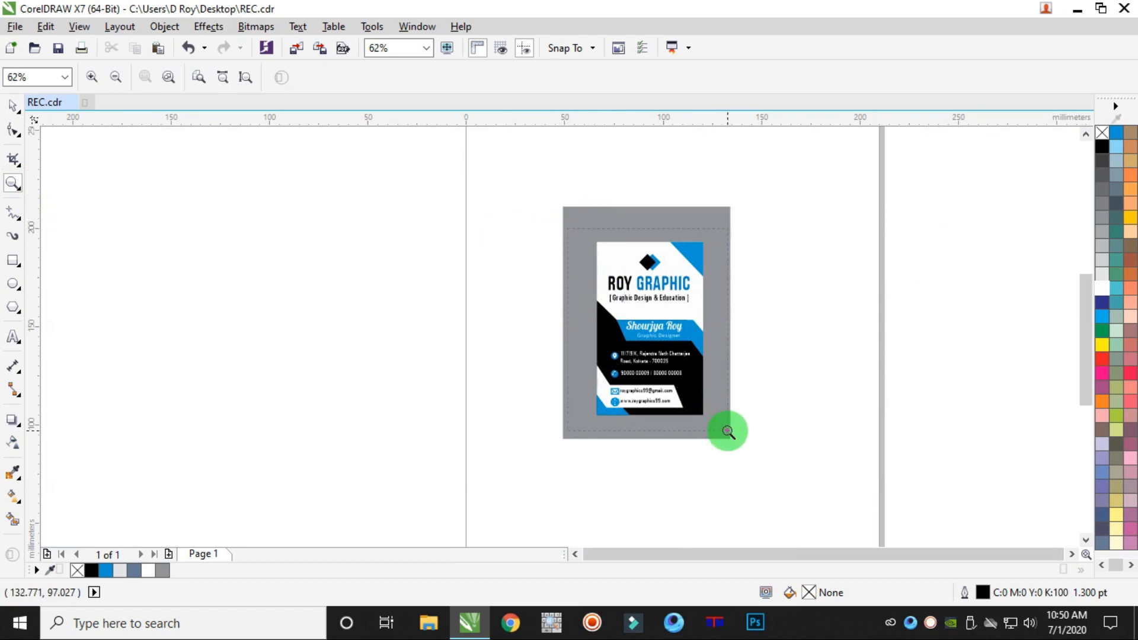
{"action": "left_click_drag", "start_coordinate": [568, 228], "coordinate": [729, 433]}
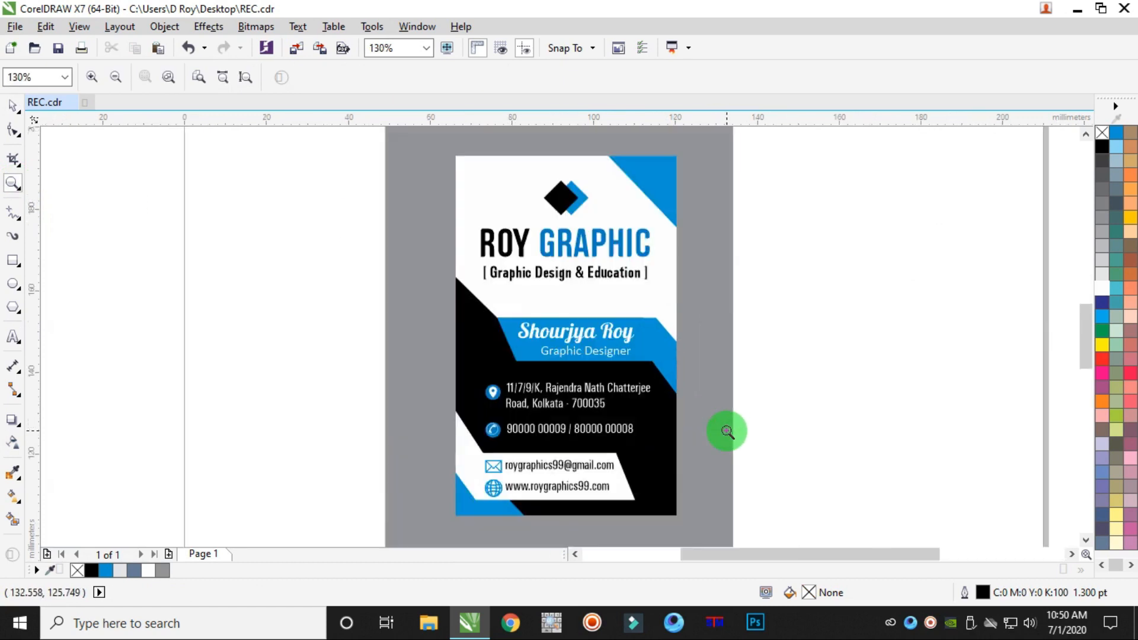
{"action": "left_click", "coordinate": [12, 107]}
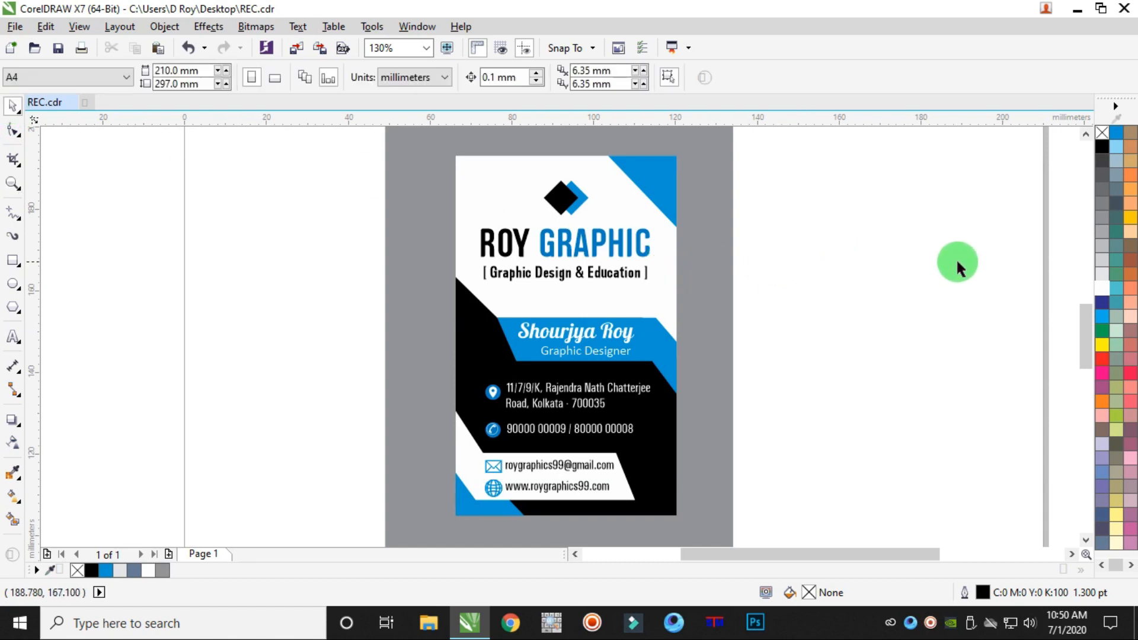